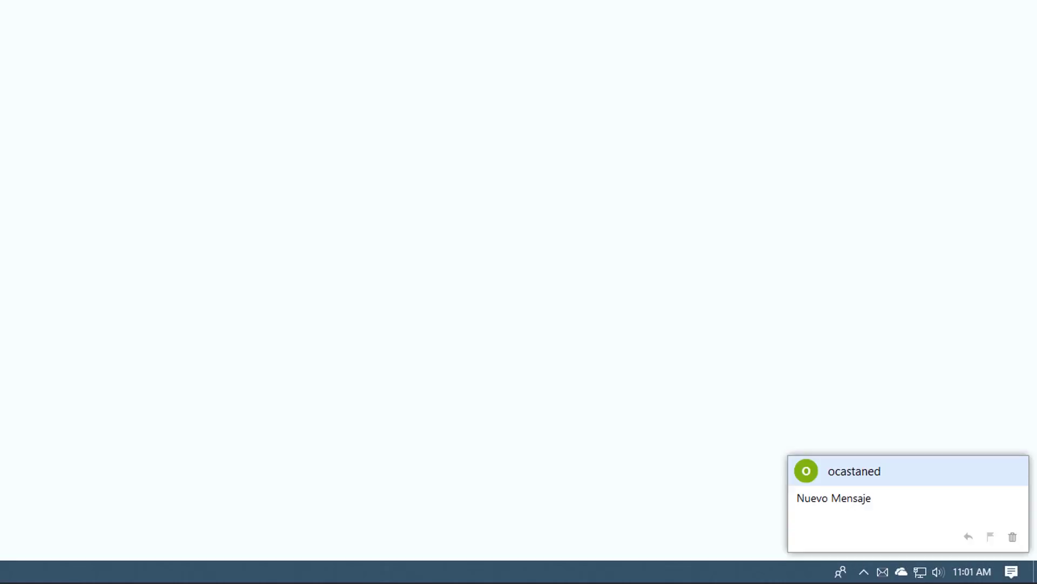
Open the Nuevo Mensaje email and start a reply beginning 'Hola gracias por e'.
left_click(839, 518)
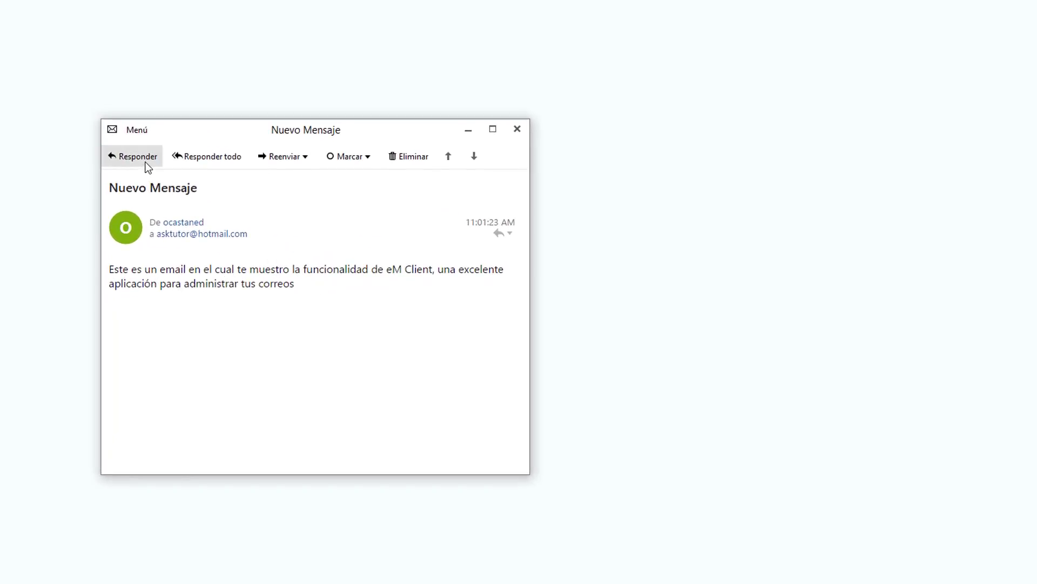
left_click(148, 168)
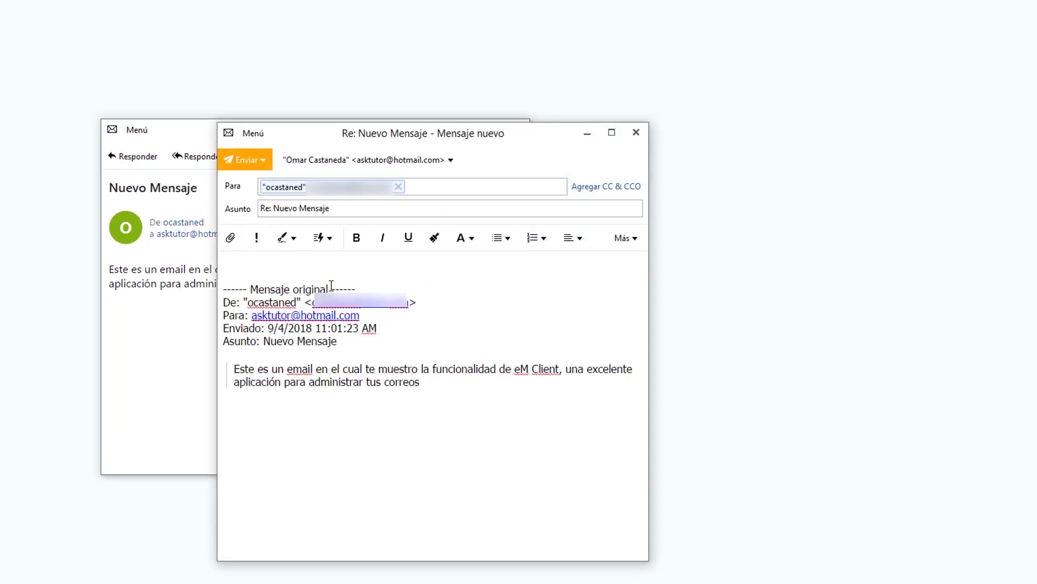
type("Hola g")
key("BackSpace")
type("gracias por e")
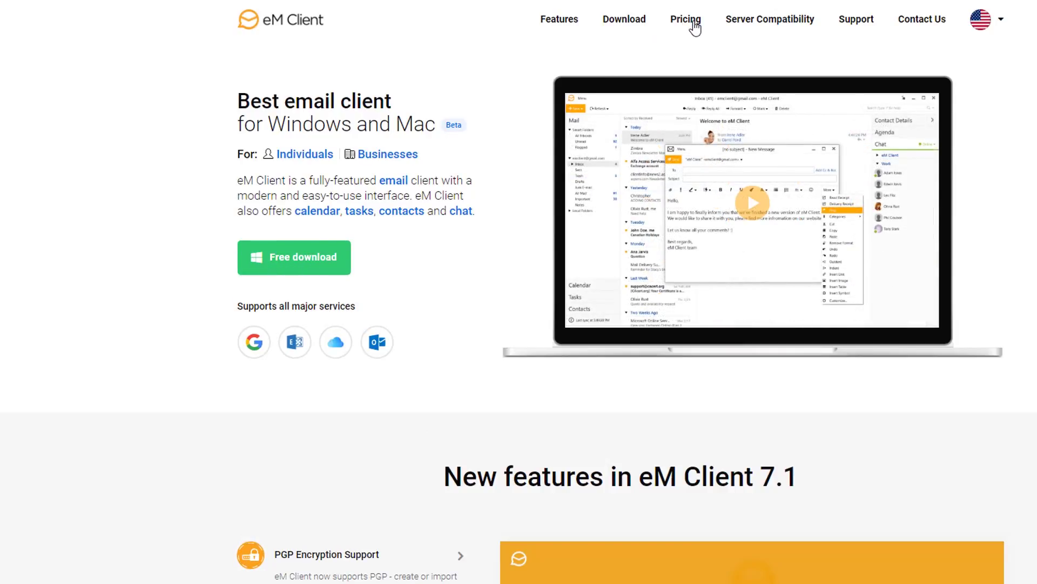
Compare pricing, then try the Pro purchase form with licence quantity 2, back to 1.
mouse_move(695, 27)
left_click(649, 64)
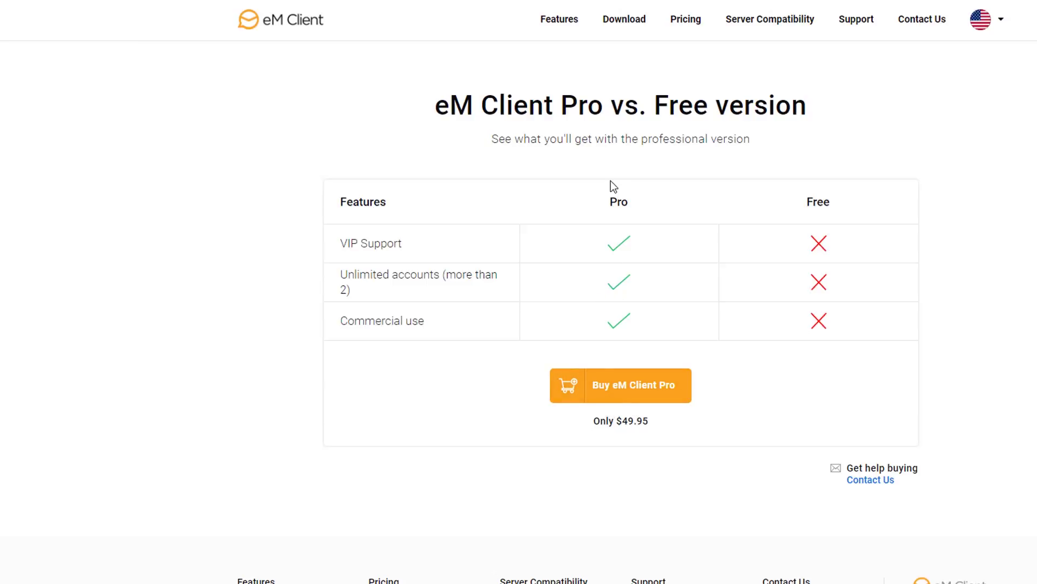
left_click(643, 391)
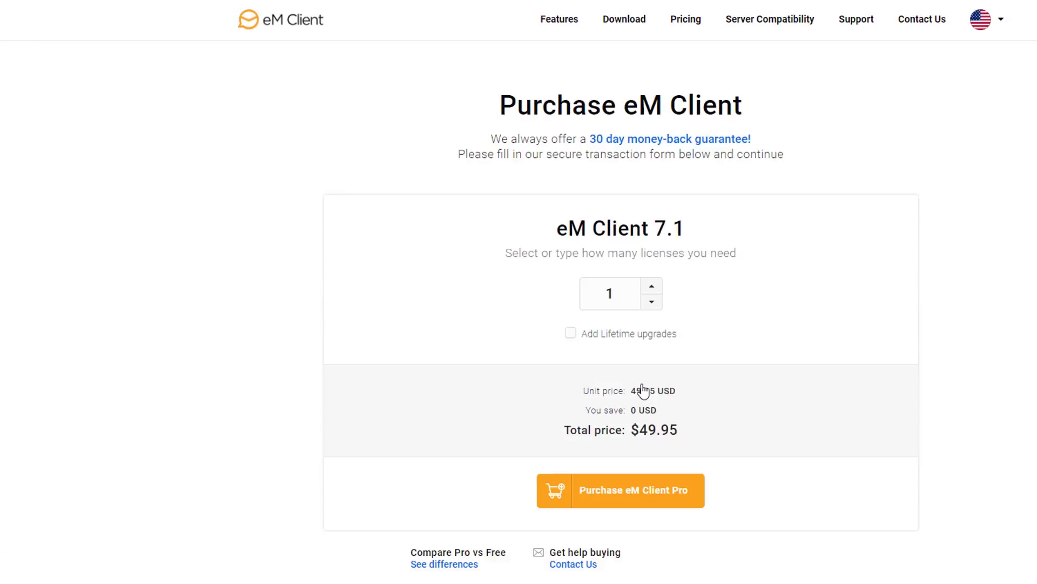
left_click(653, 286)
left_click(652, 303)
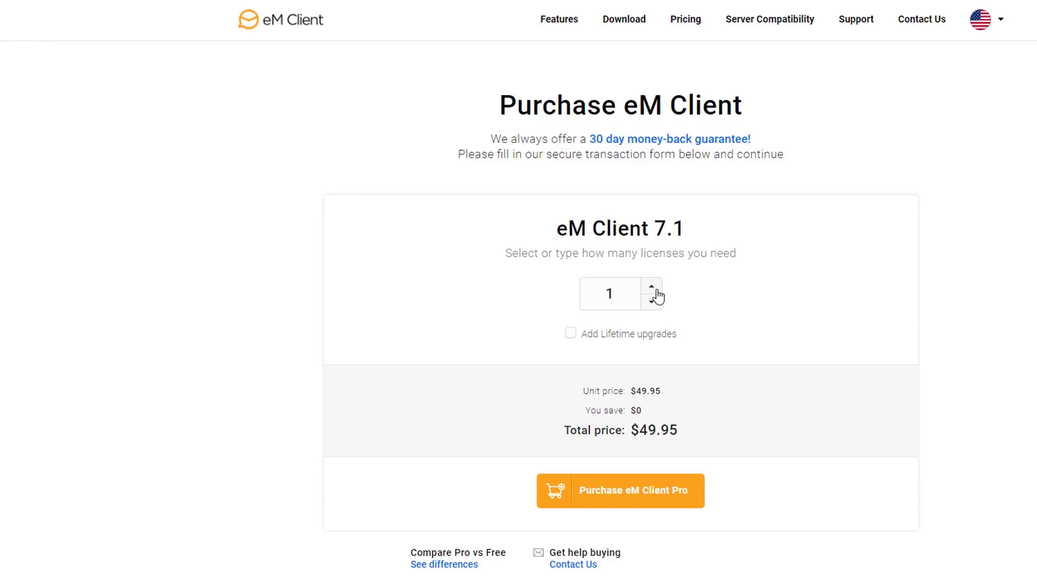
left_click(598, 497)
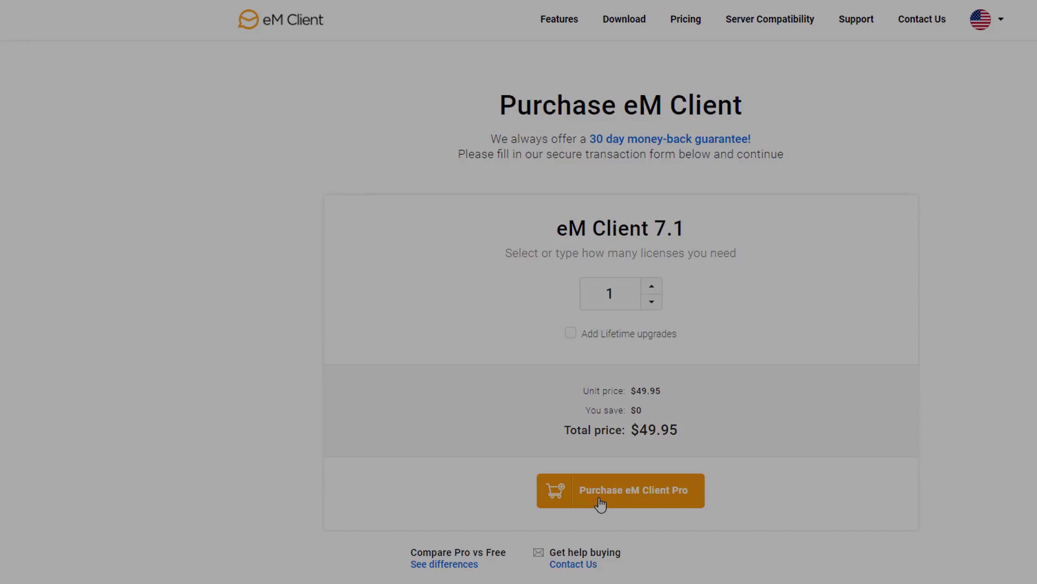
Return to the eM Client home page and download the free version.
key("alt+Left")
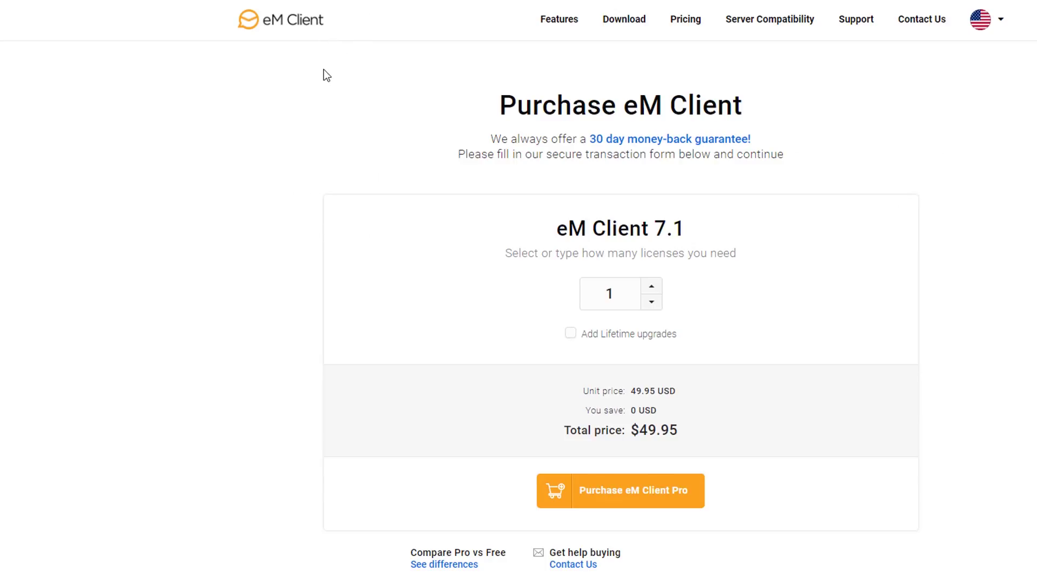
left_click(255, 21)
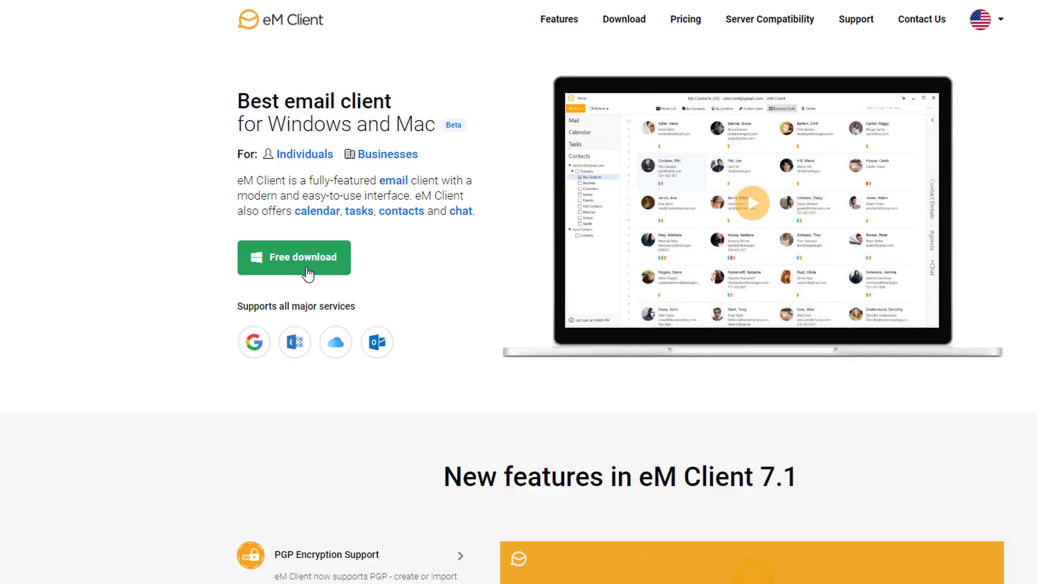
left_click(307, 273)
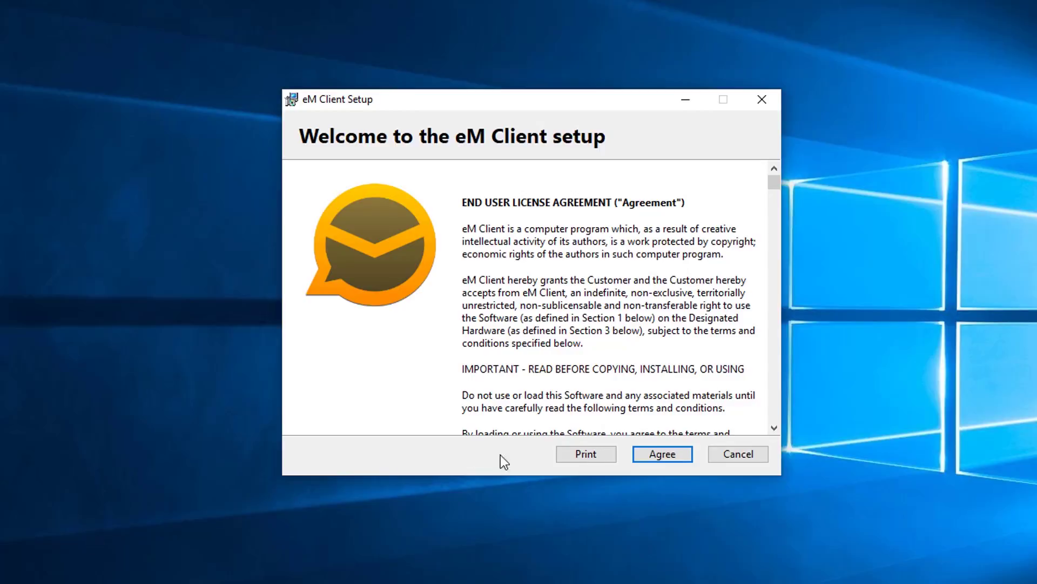
Accept the licence, install eM Client with admin approval, and finish with it launching.
left_click(661, 457)
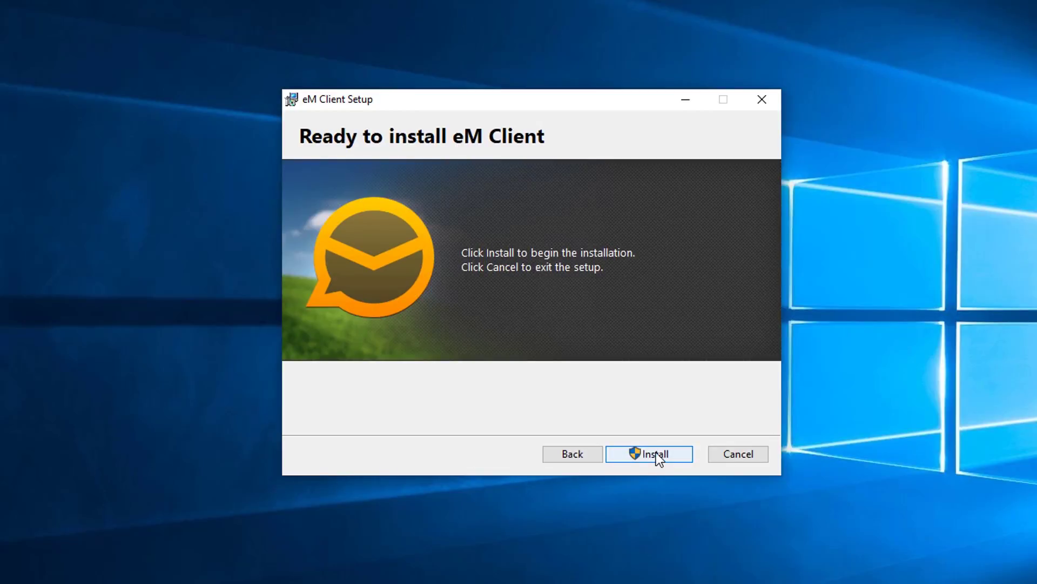
left_click(656, 452)
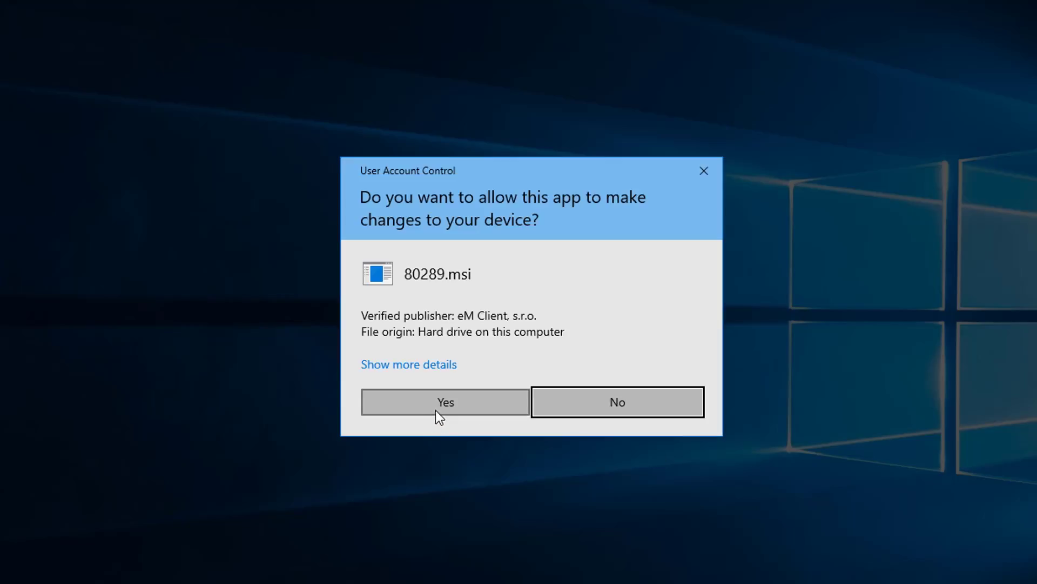
left_click(439, 411)
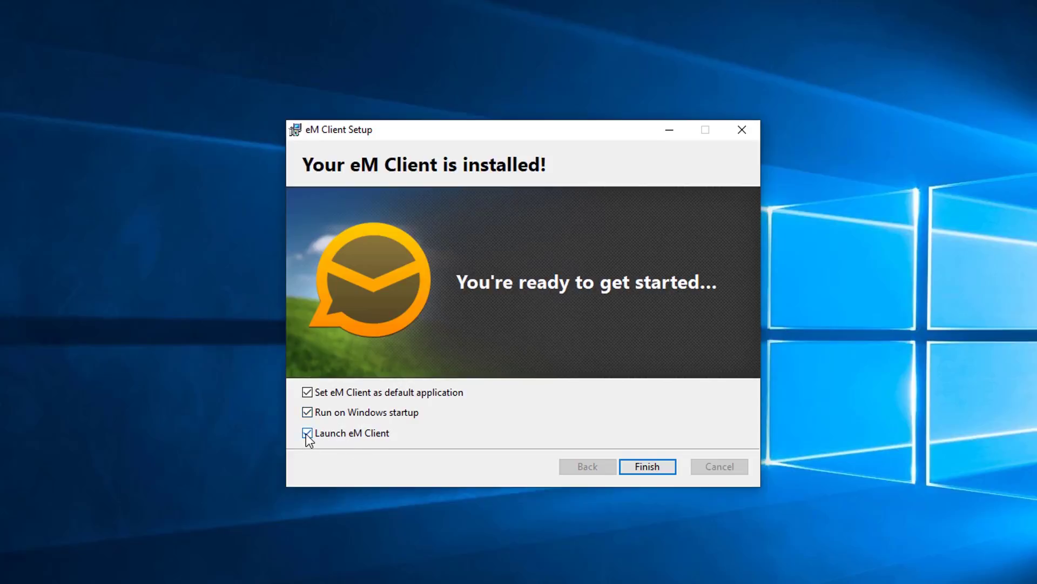
left_click(666, 468)
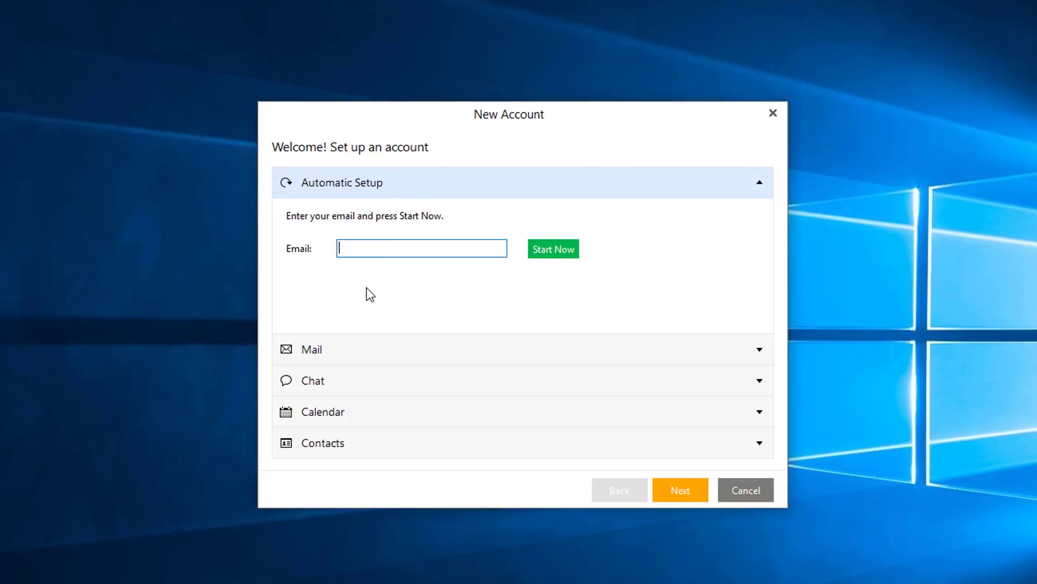
Enter the account's email address in Automatic Setup and start detecting its settings.
left_click(759, 354)
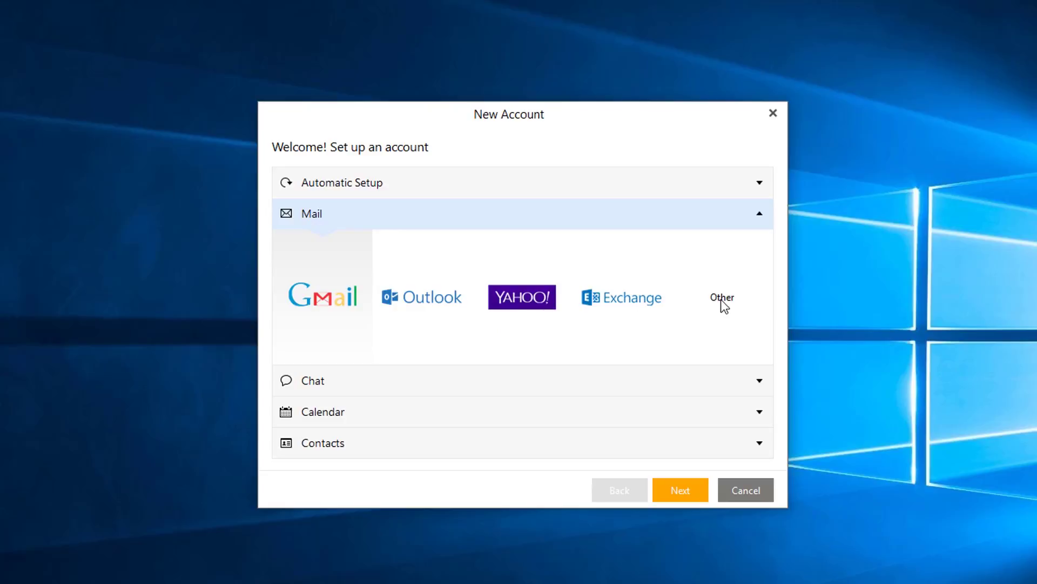
left_click(364, 186)
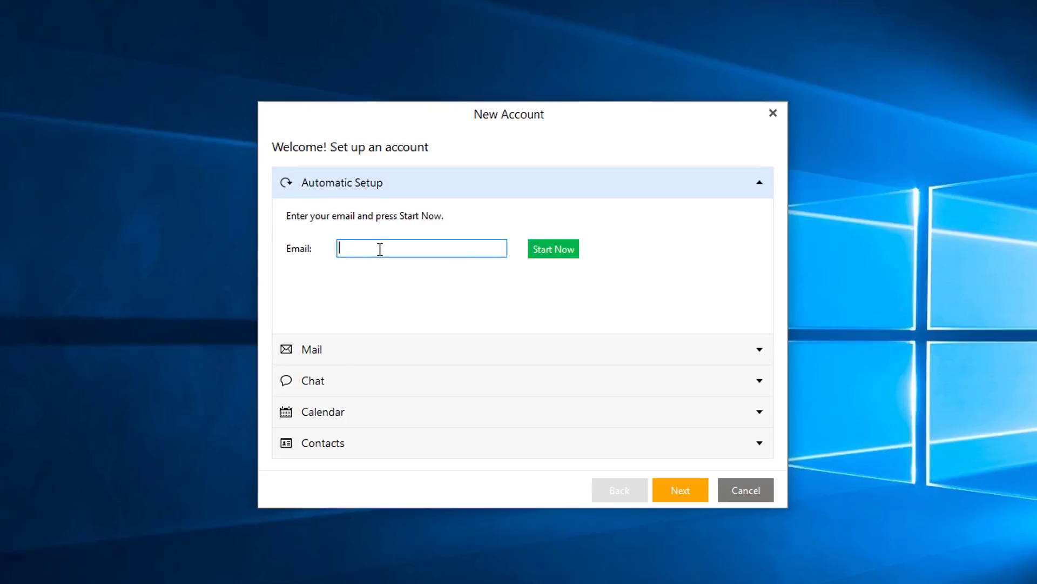
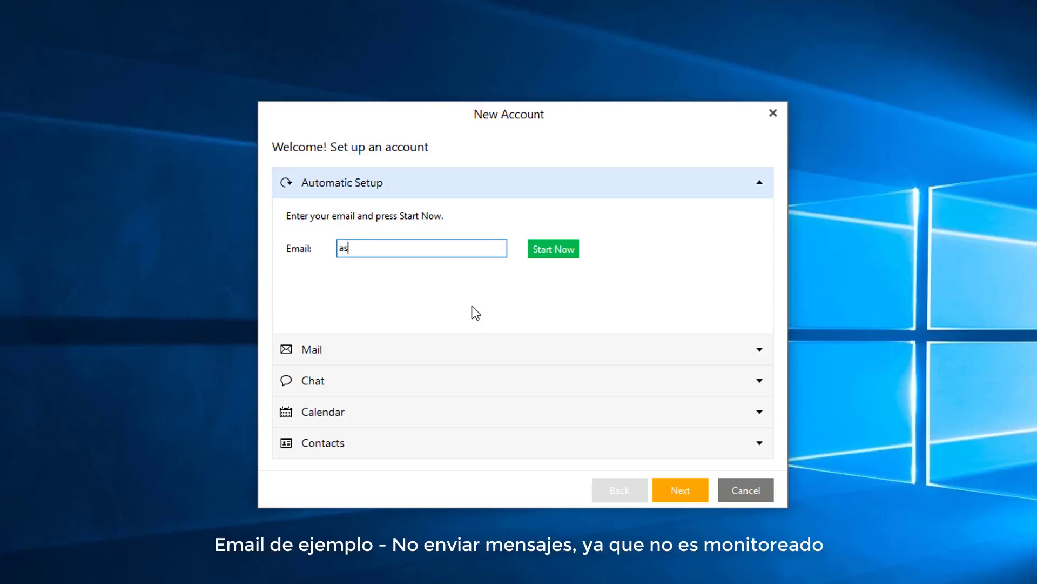
key("ctrl+a")
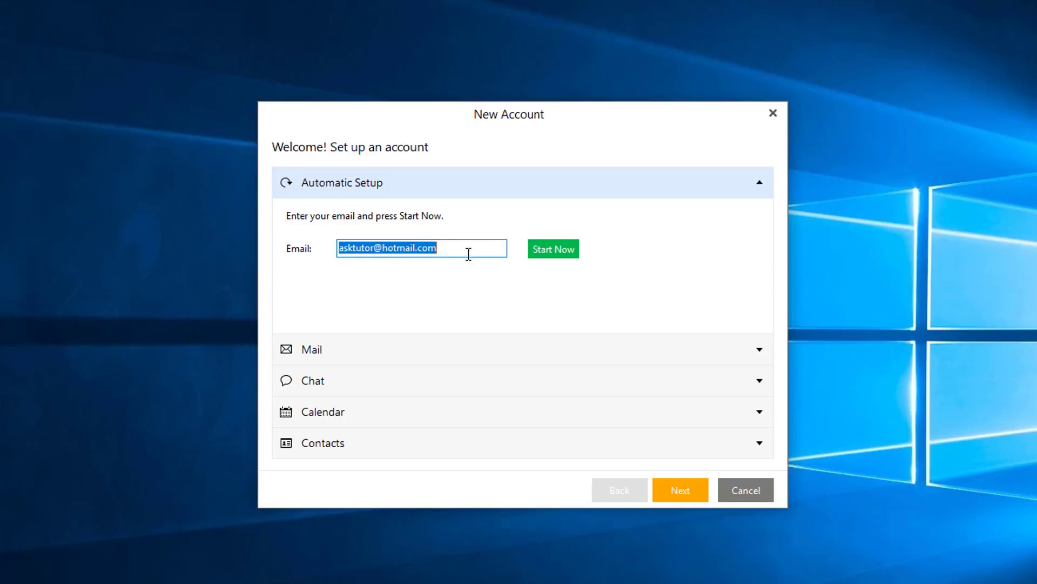
left_click(554, 249)
left_click(555, 249)
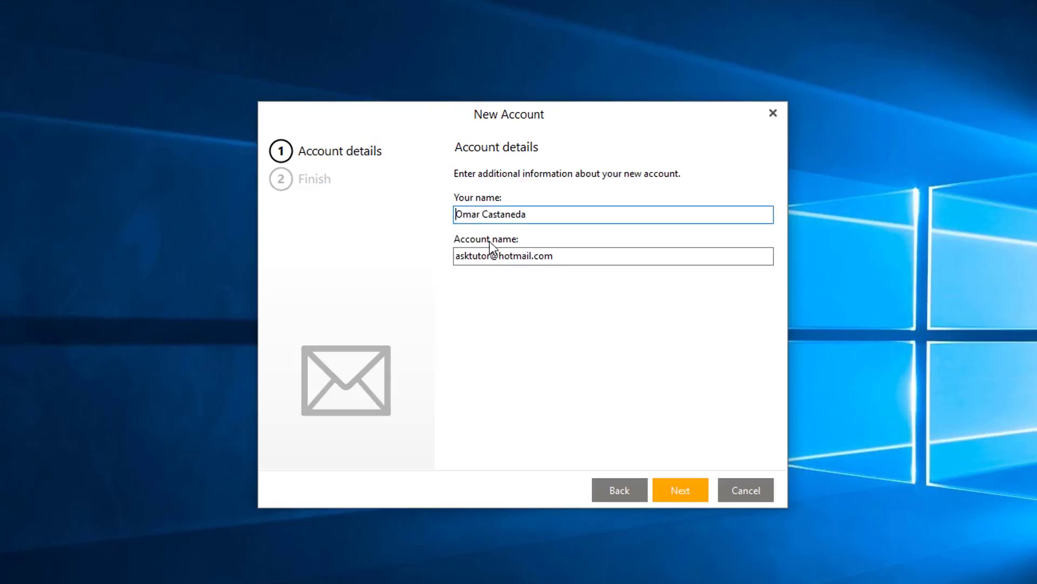
Select and deselect the Your name value repeatedly, leaving the name unchanged.
triple_click(501, 215)
left_click(553, 211)
left_click_drag(558, 215, 456, 227)
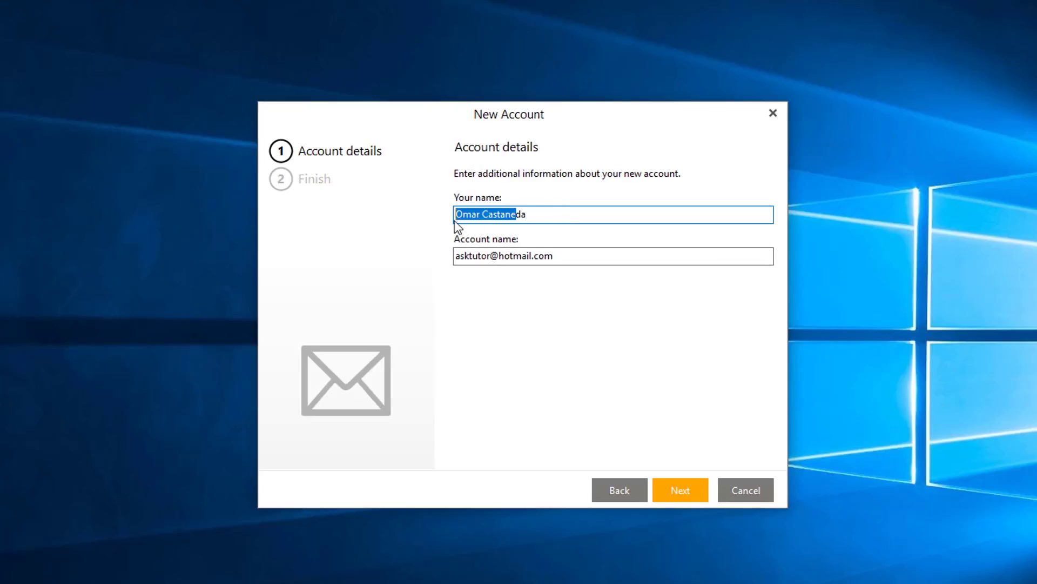
left_click(542, 216)
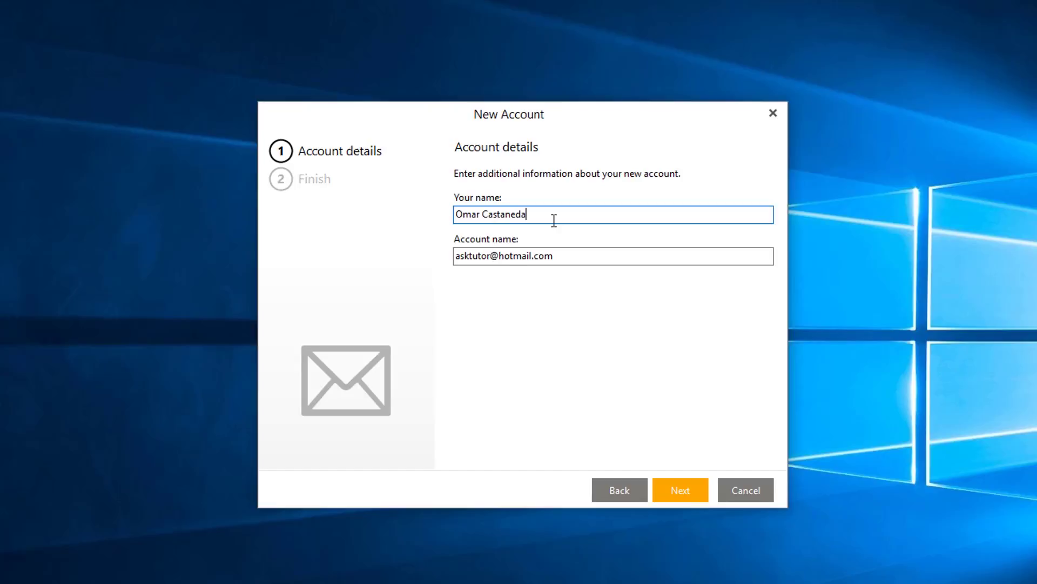
left_click_drag(543, 215, 431, 218)
left_click(553, 215)
left_click_drag(553, 215, 415, 217)
left_click(578, 219)
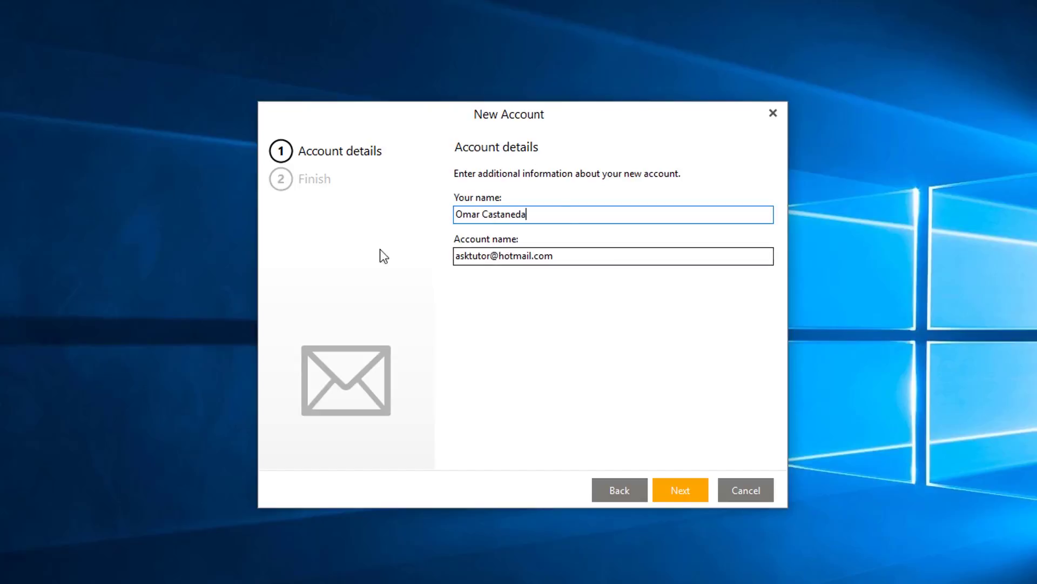
Trim the Account name down to hotmail.com and continue to the Finish step.
left_click_drag(500, 255, 416, 260)
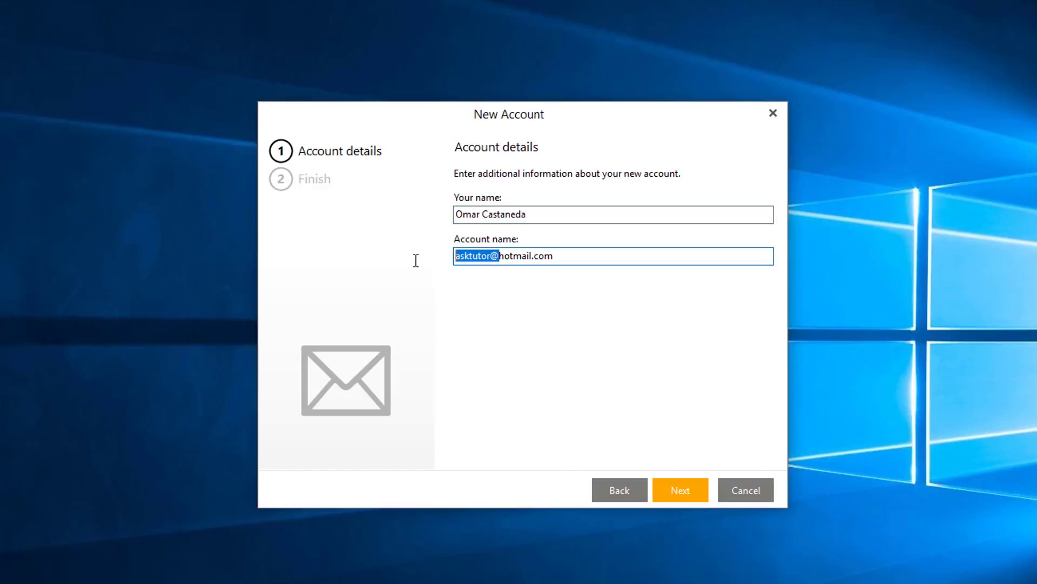
key("BackSpace")
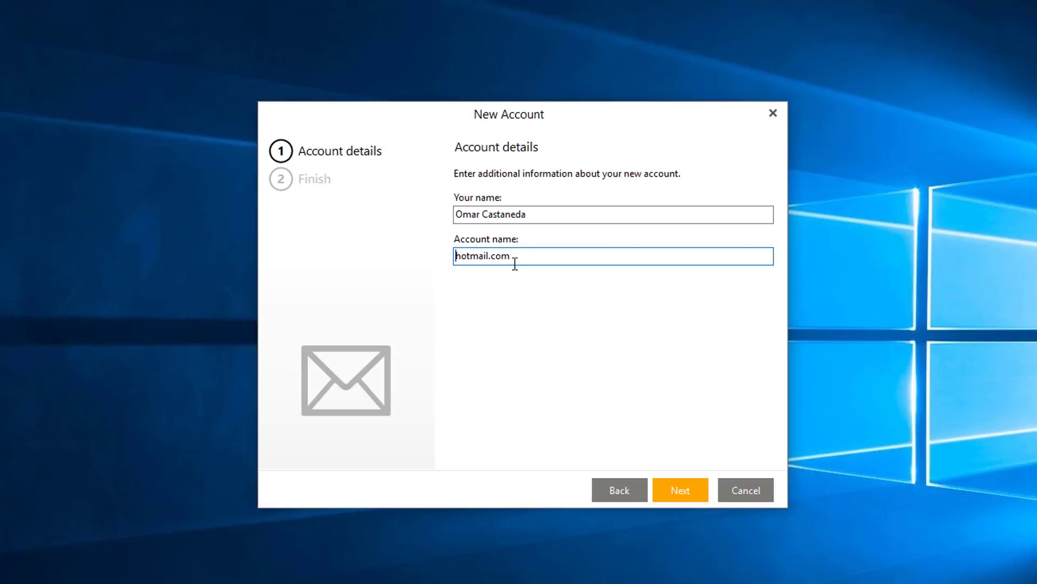
left_click(677, 491)
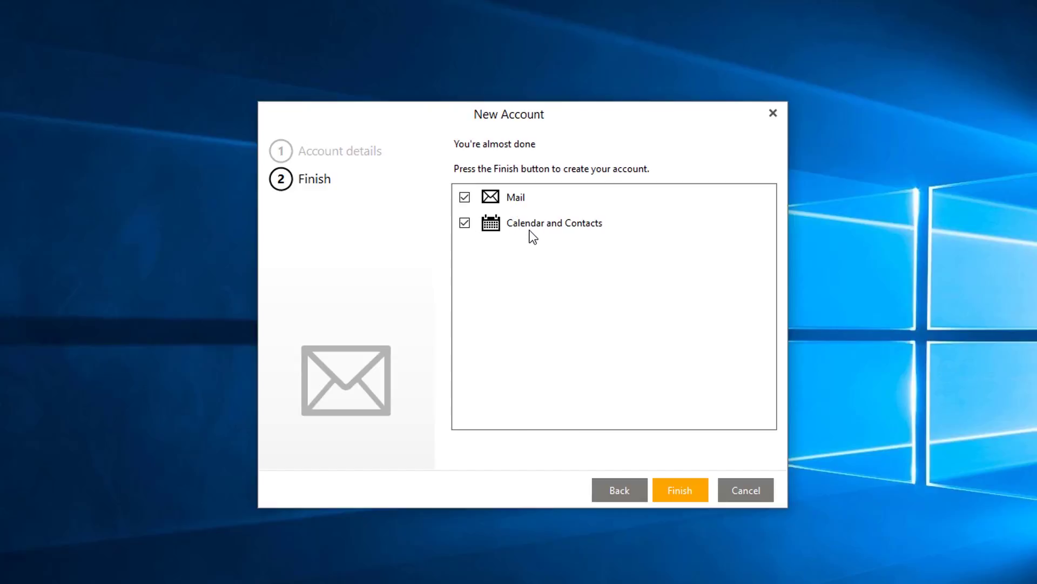
Create the account, sign in to Microsoft with the password, grant access, and finish.
left_click(687, 493)
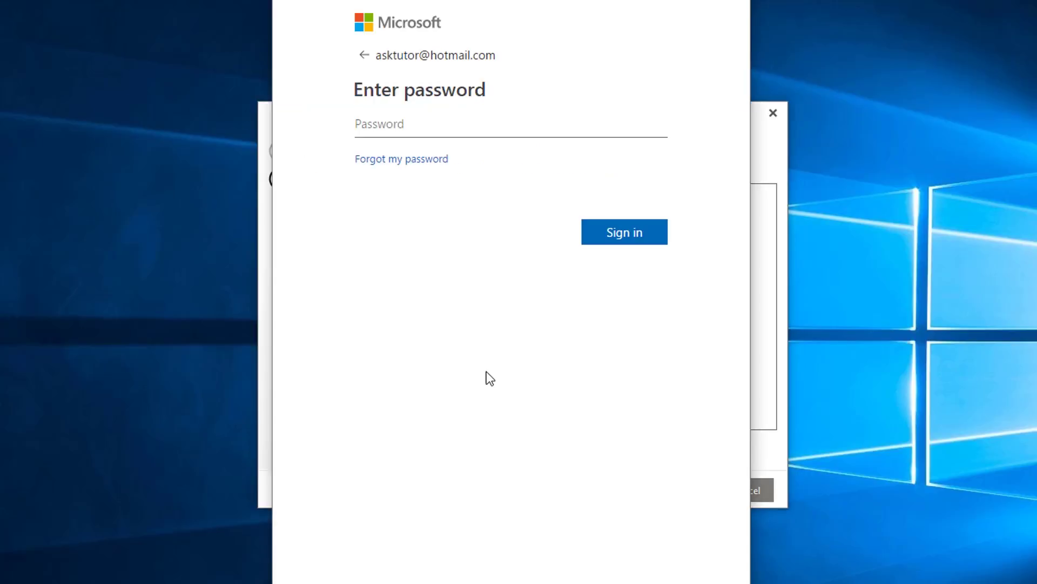
left_click(413, 123)
type("••••••••")
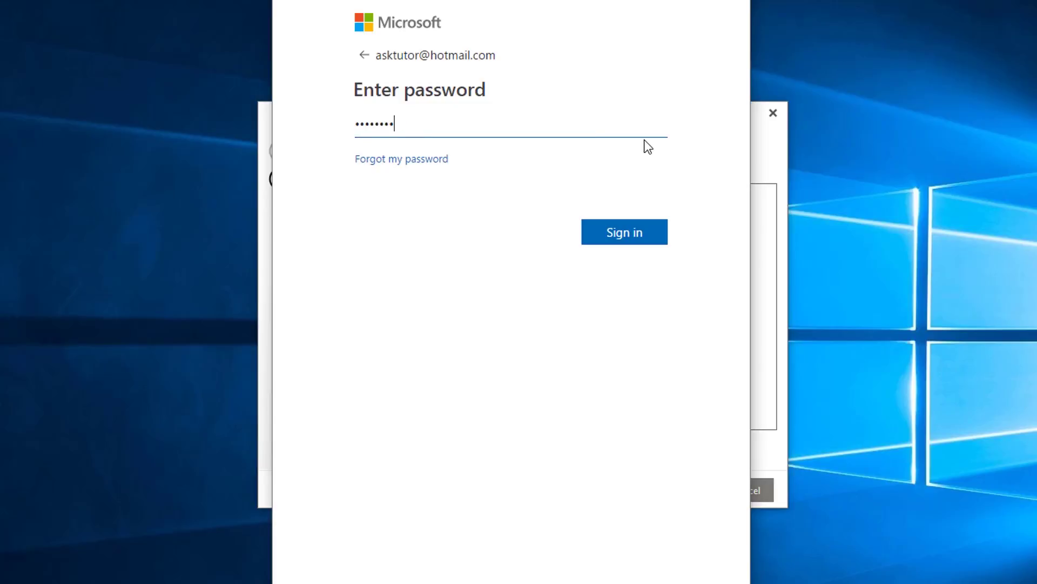
left_click(625, 236)
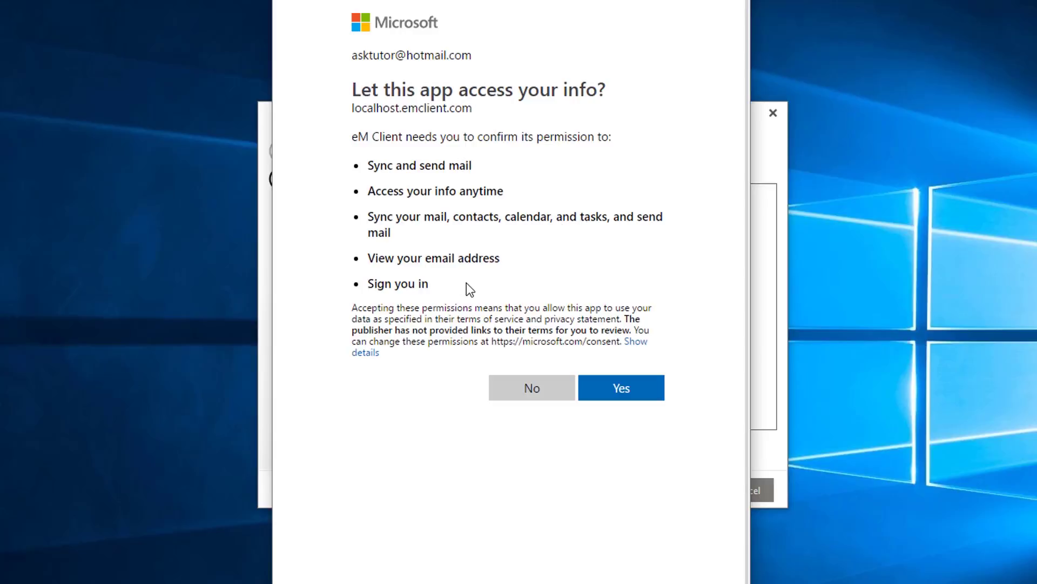
left_click(618, 396)
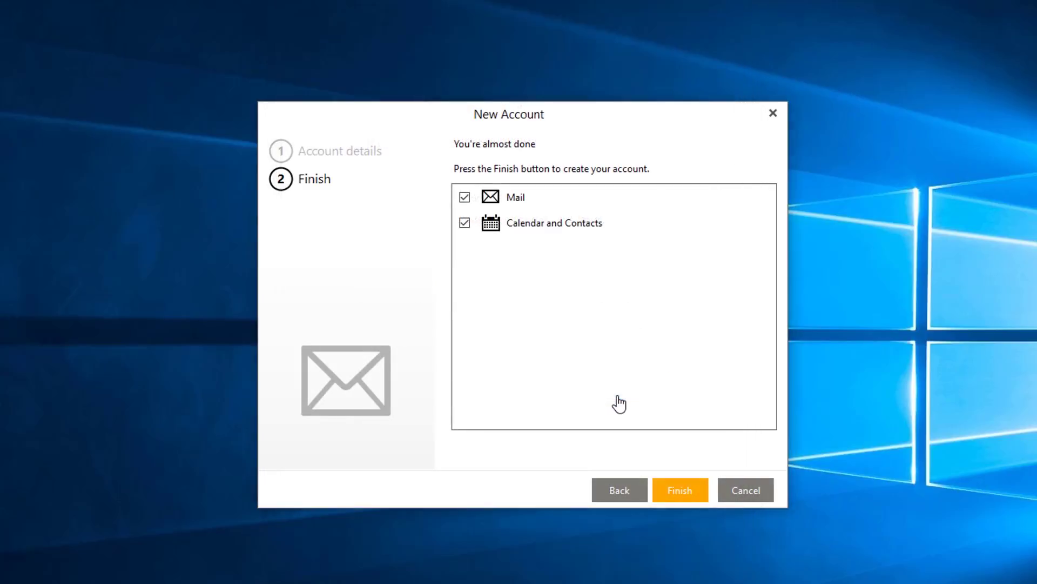
key("Return")
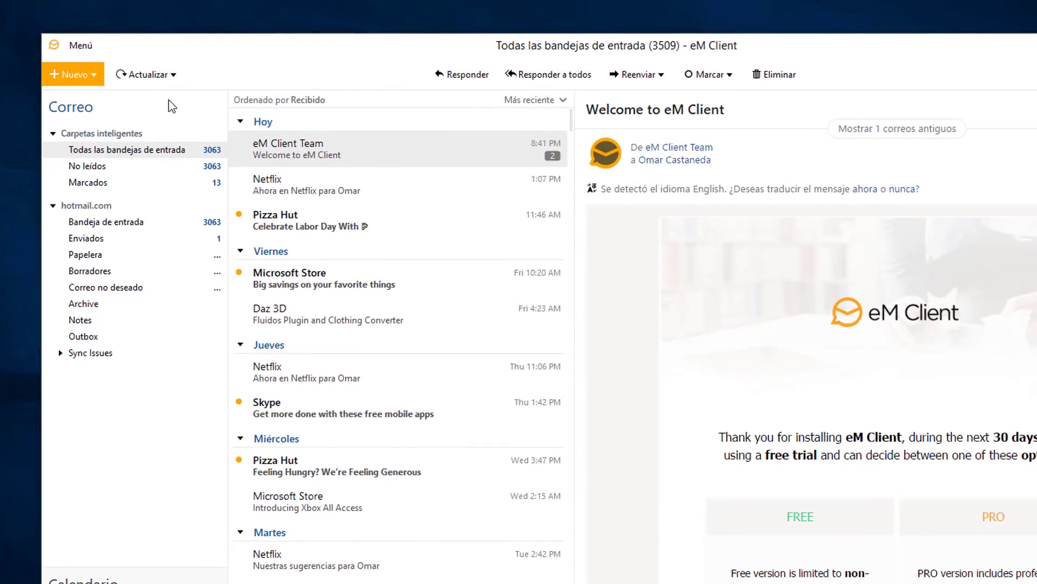
Peek at the Nuevo options, then select the eM Client Team welcome message and reply.
left_click(99, 77)
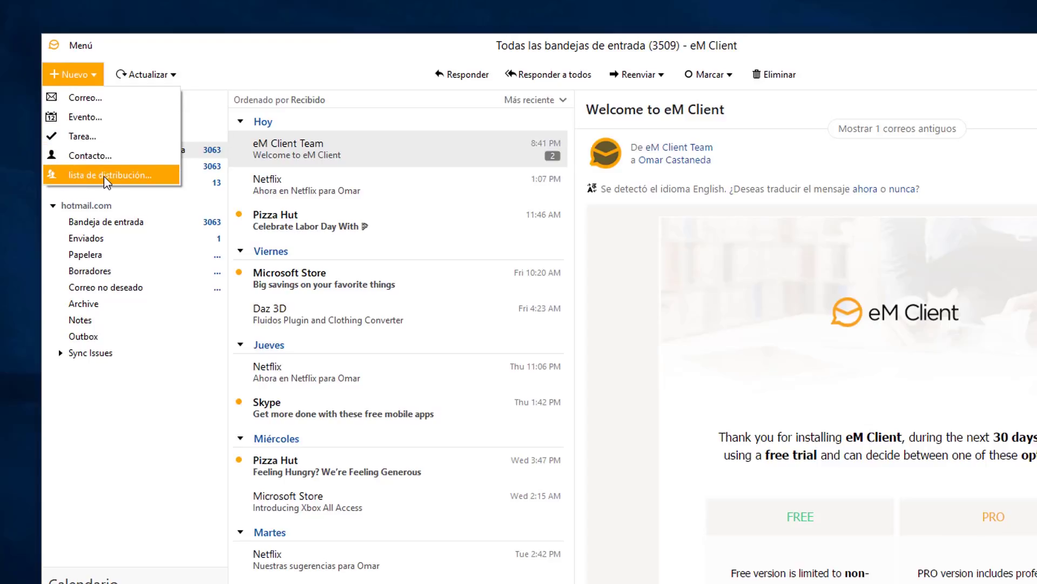
left_click(222, 60)
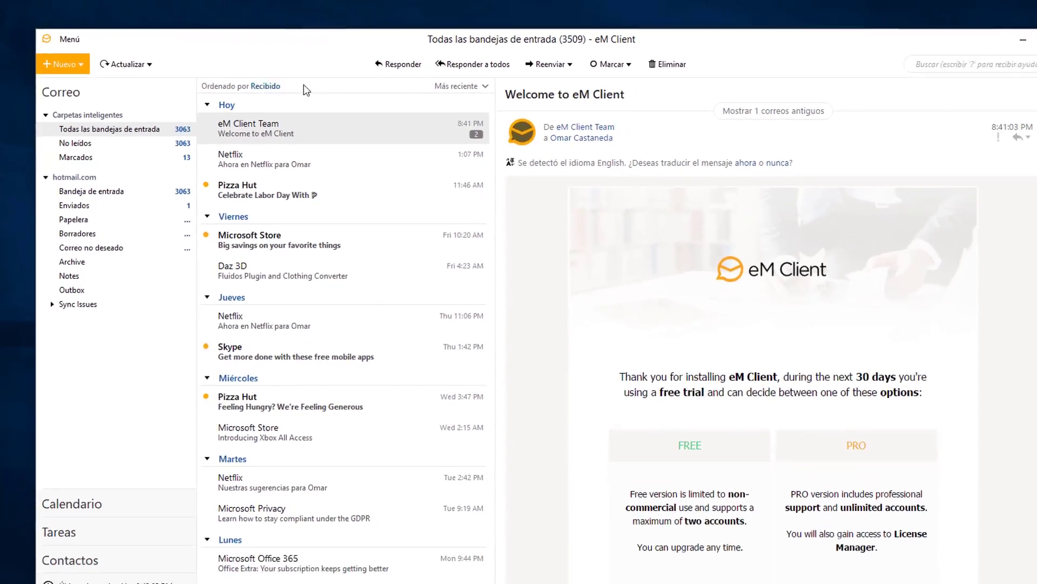
left_click(253, 162)
left_click(263, 127)
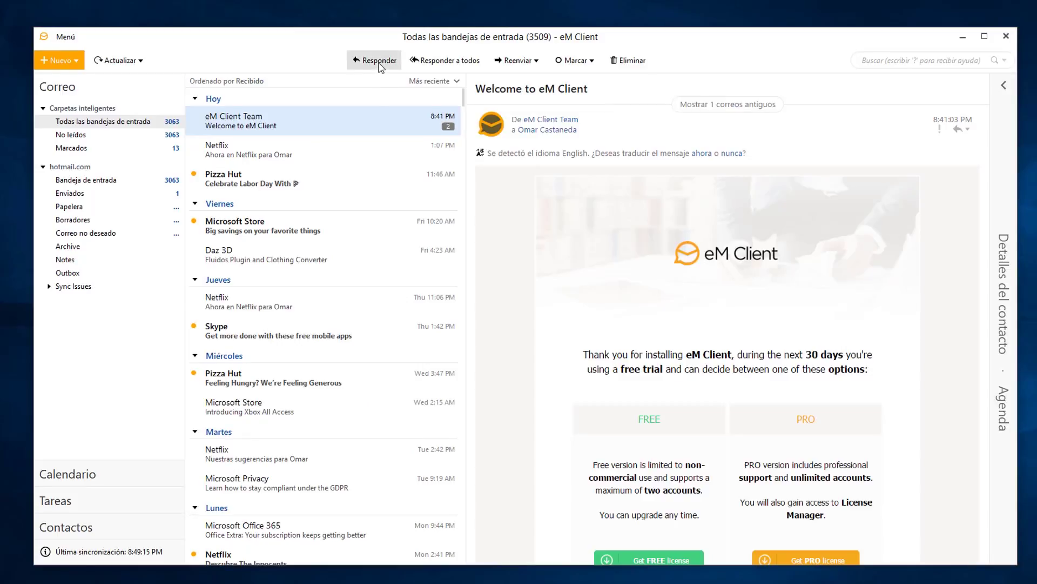
left_click(378, 61)
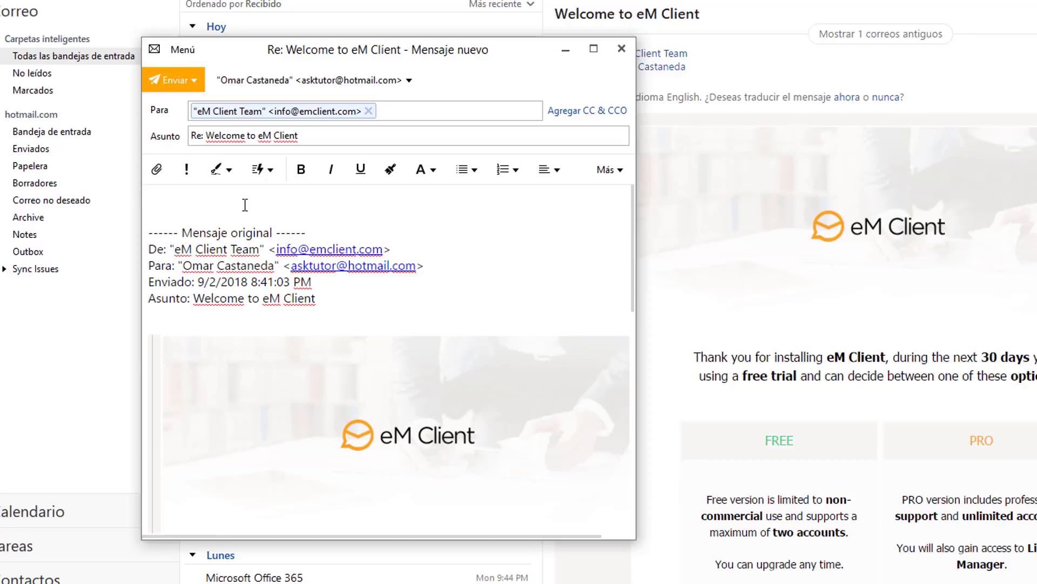
Type 'Mensaje' at the top of the reply body and make it bold.
type("Mensaje")
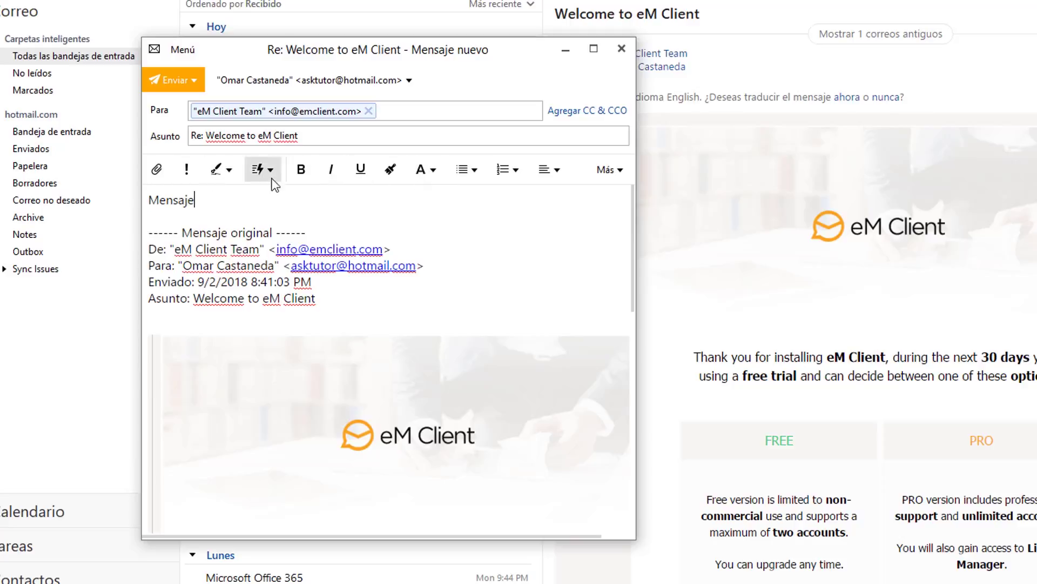
double_click(173, 199)
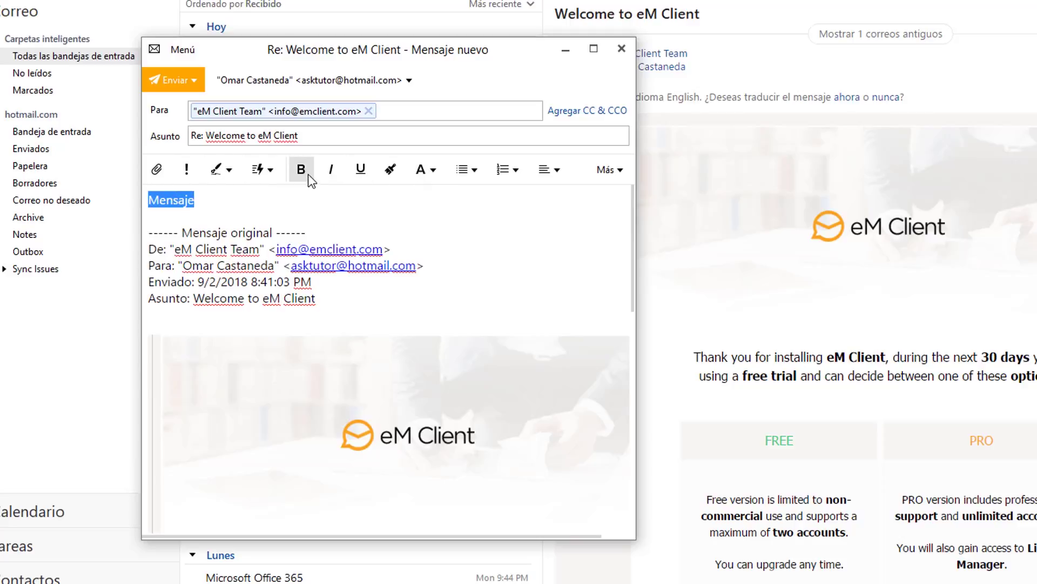
left_click(301, 169)
left_click(234, 197)
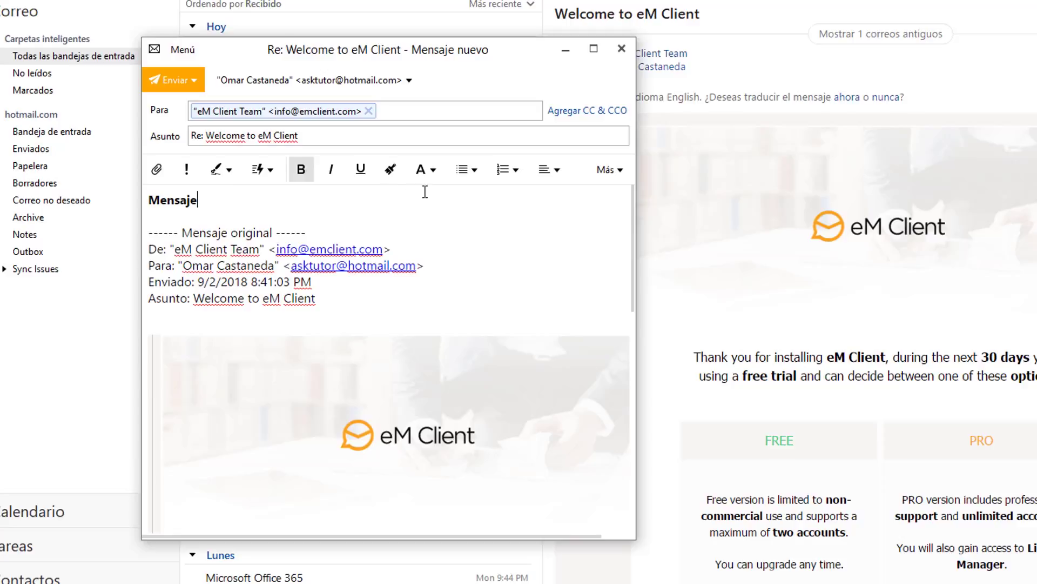
Browse the font and colour, bullet list, and Más option menus without changing anything.
left_click(433, 172)
left_click(367, 222)
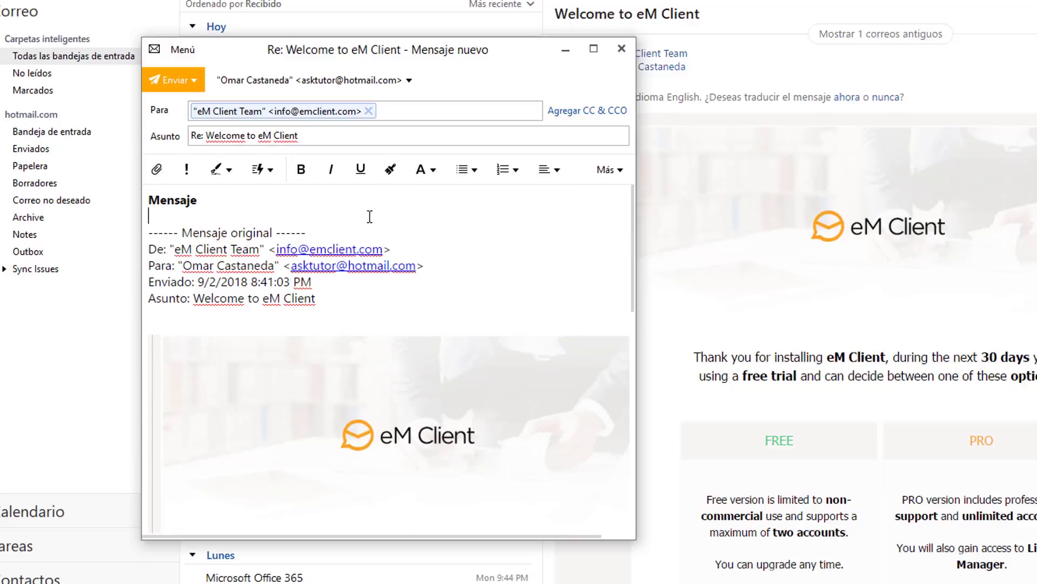
left_click(479, 172)
left_click(426, 216)
left_click(618, 171)
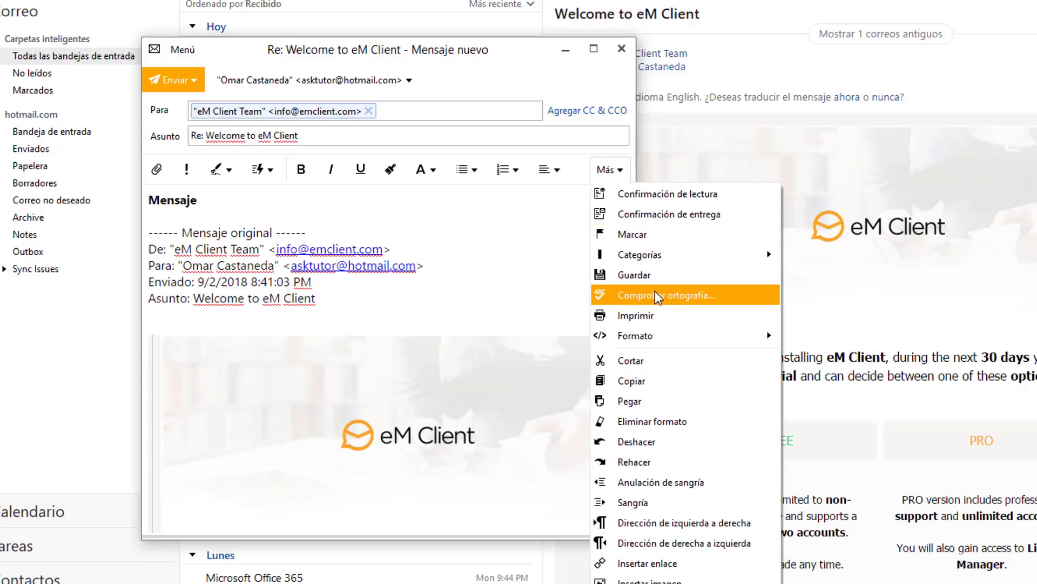
Dismiss the Más menu and close the reply window.
left_click(289, 208)
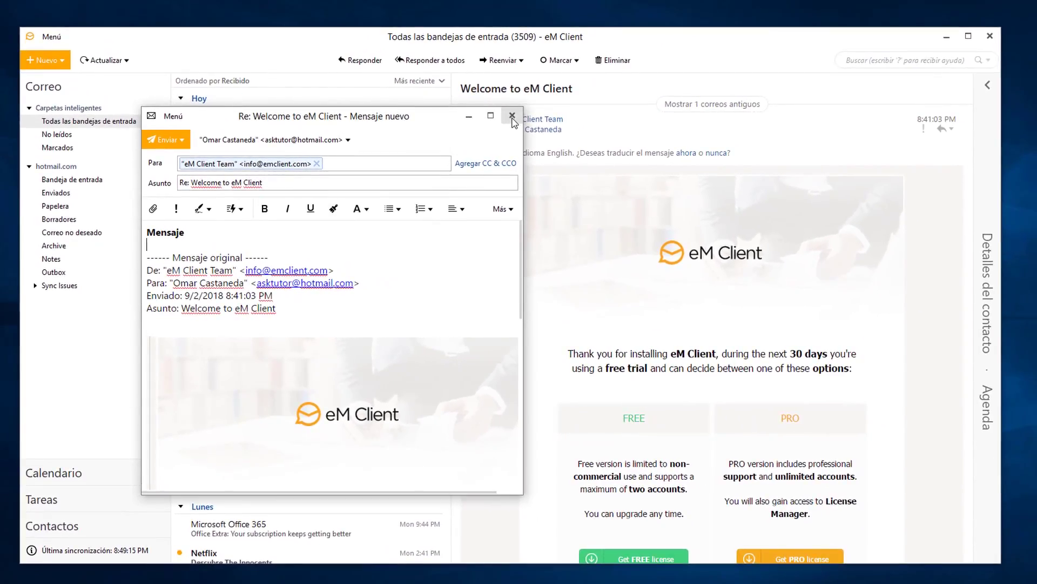
left_click(592, 67)
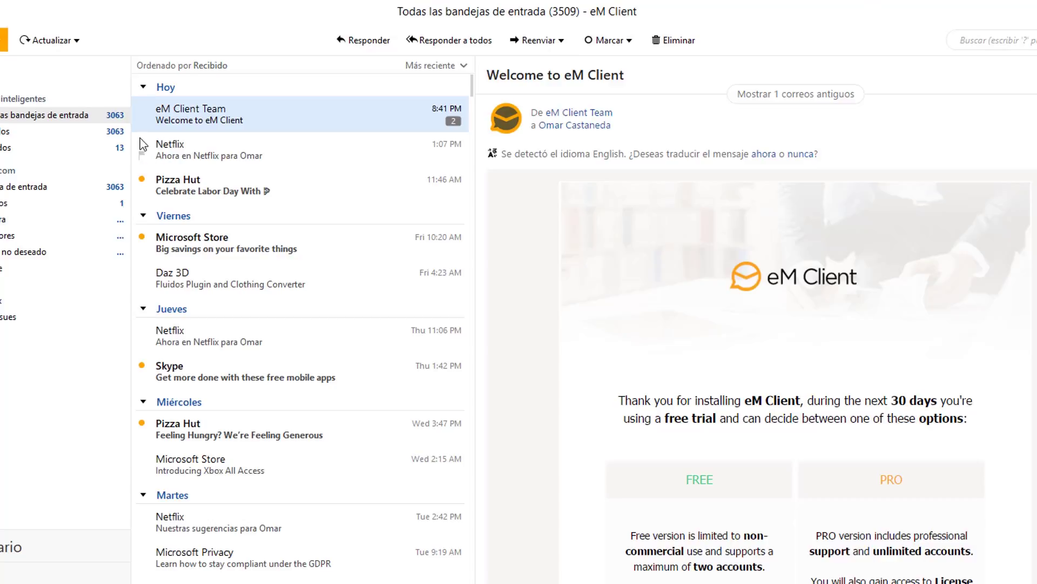
Flag and unflag the welcome message, peek at Marcar categories, then right-click the toolbar.
left_click(143, 120)
left_click(144, 122)
left_click(629, 42)
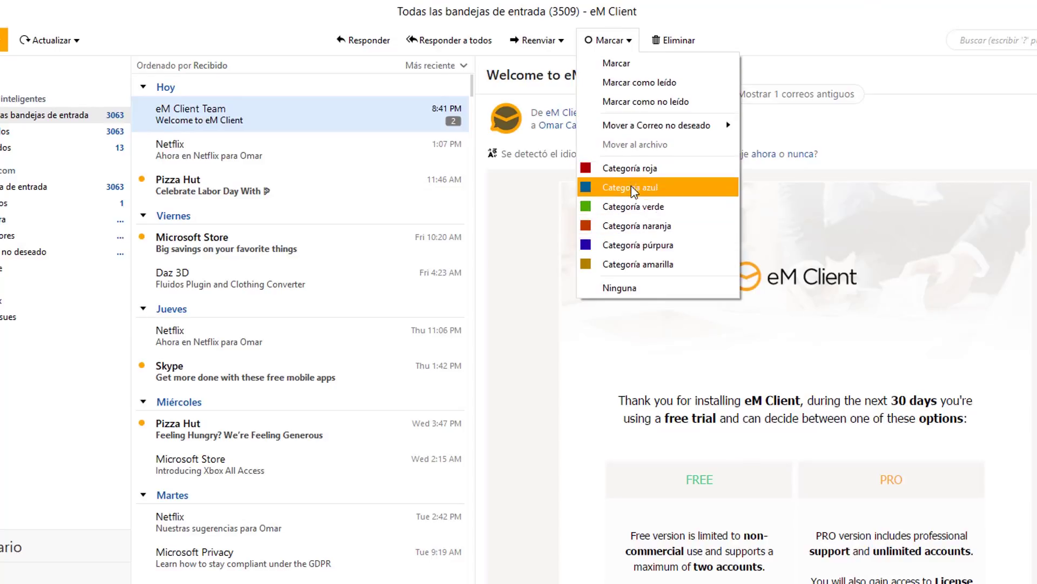
left_click(755, 43)
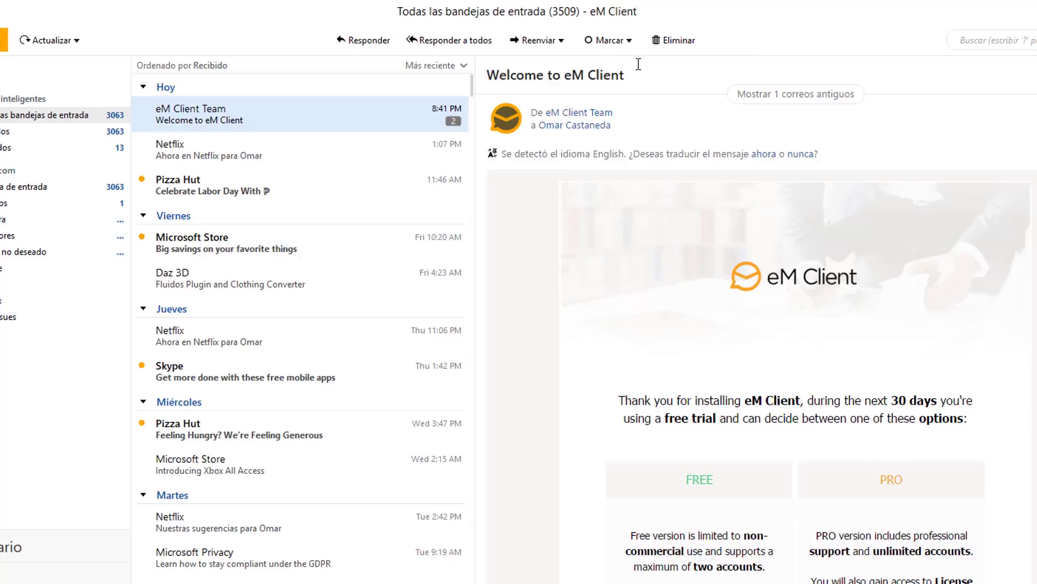
right_click(750, 38)
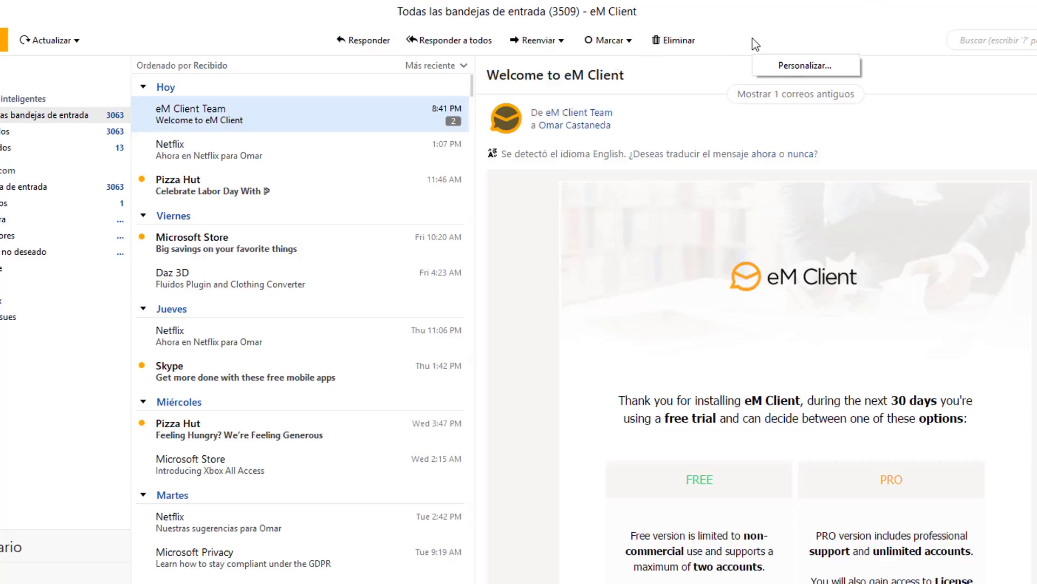
Add the Imprimir command to the toolbar's shown items in the Personalizar dialog.
left_click(802, 67)
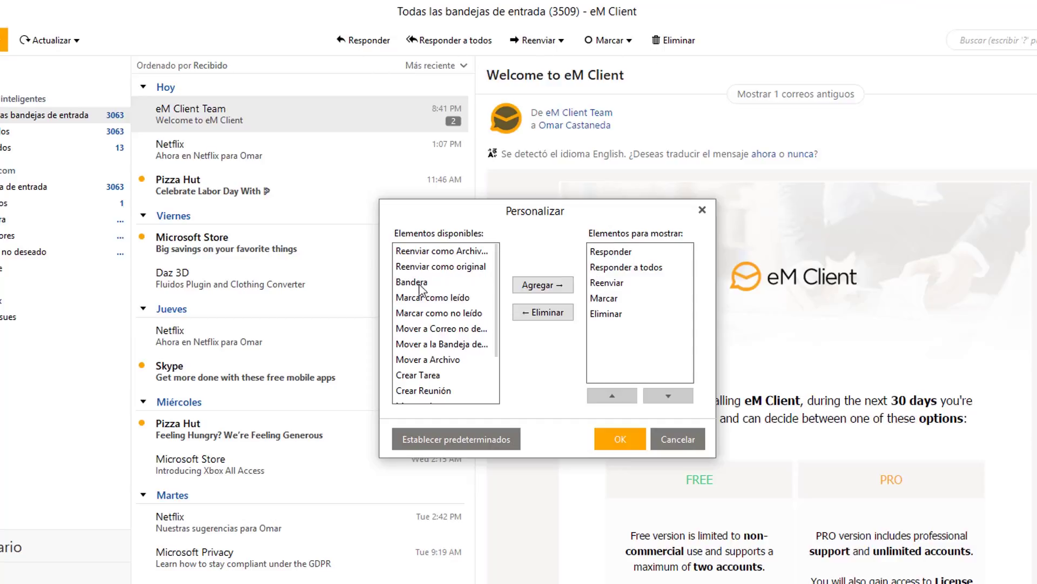
scroll(437, 335, "down", 2)
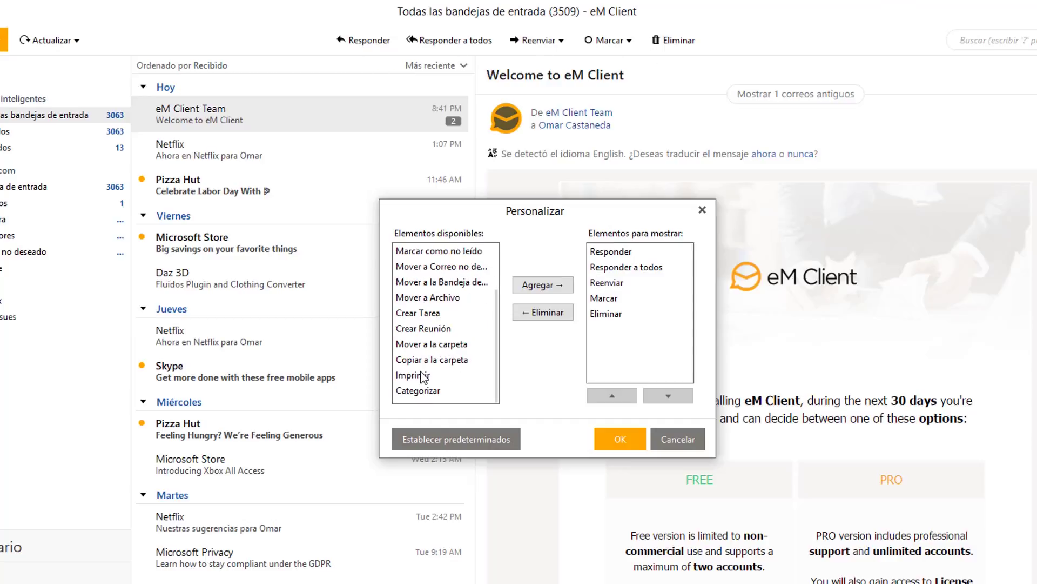
left_click(421, 375)
left_click(543, 285)
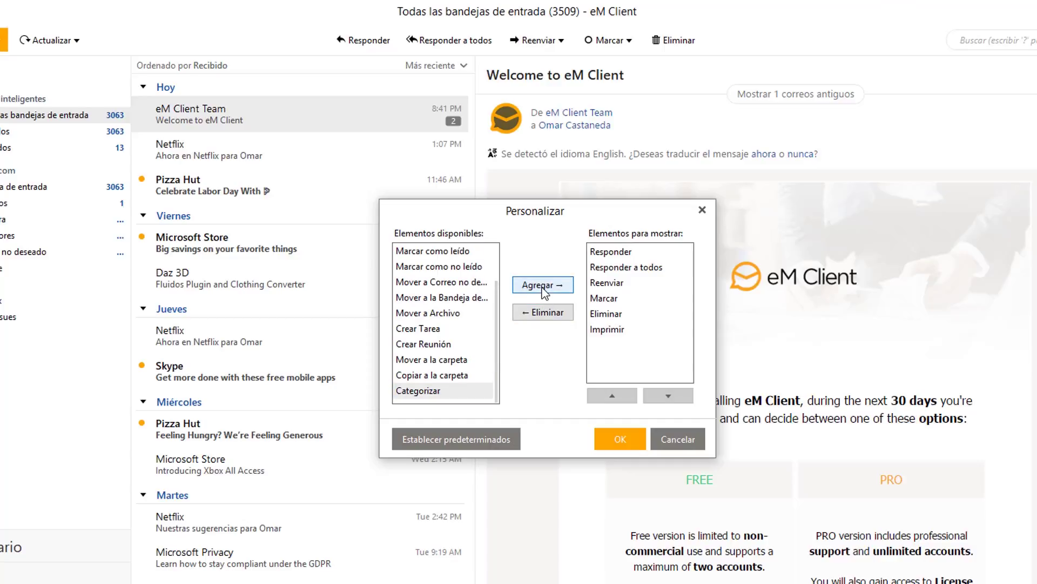
Move Imprimir to third place, right after Responder a todos, and apply the layout.
left_click(619, 331)
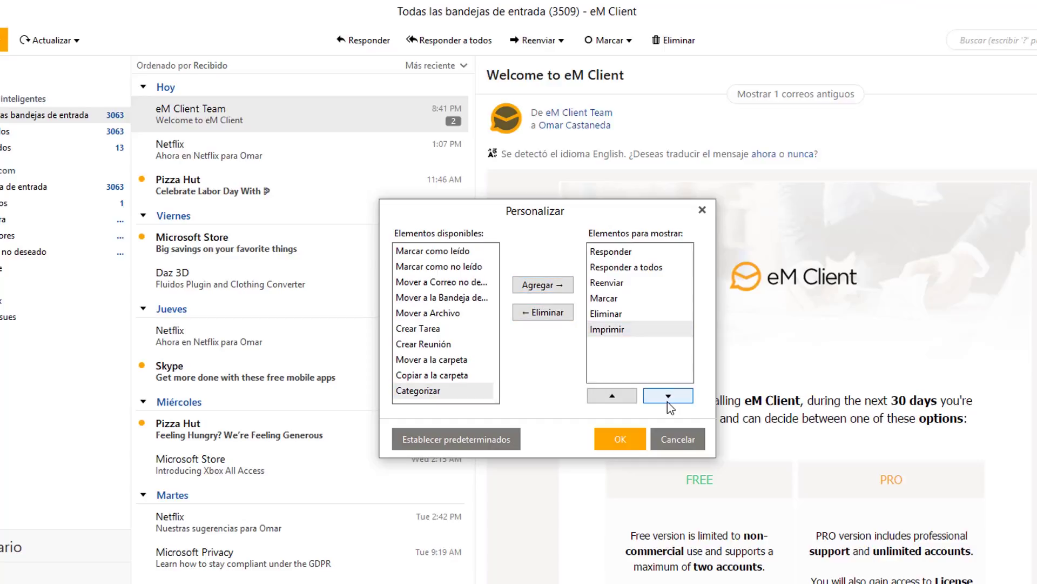
left_click(612, 395)
left_click(612, 396)
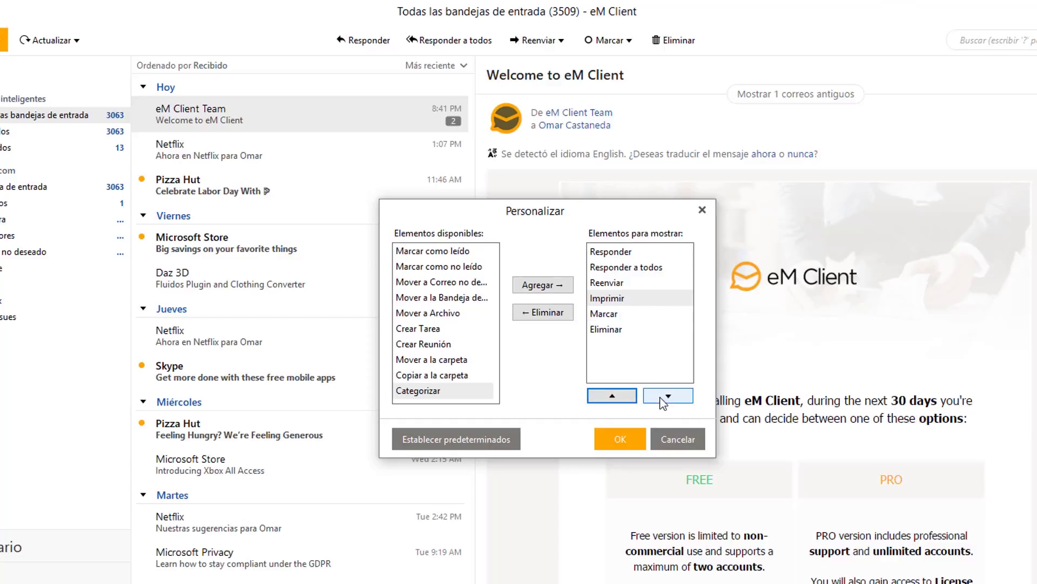
left_click(663, 400)
left_click(664, 400)
left_click(627, 399)
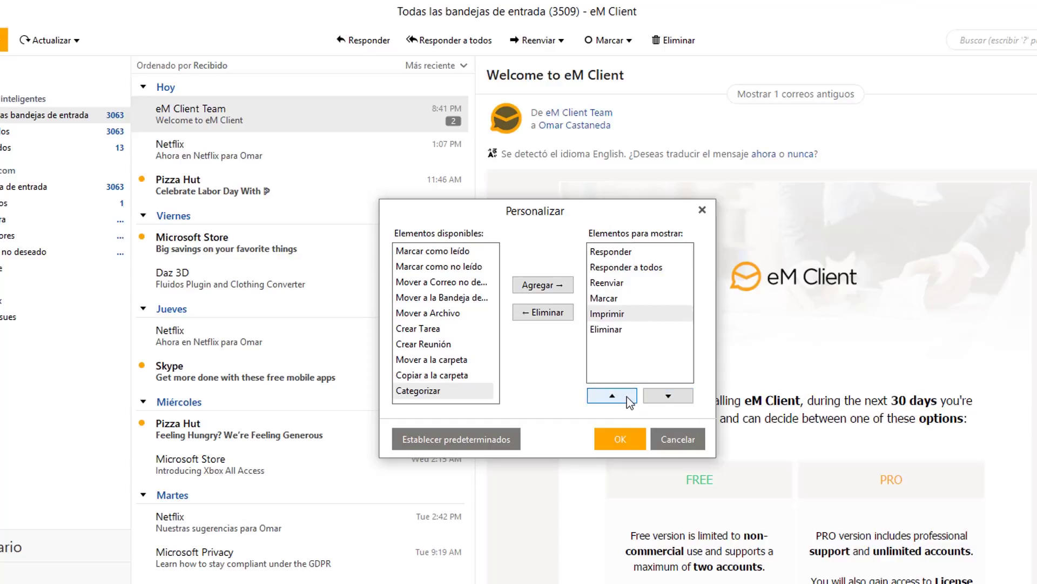
left_click(627, 399)
left_click(627, 398)
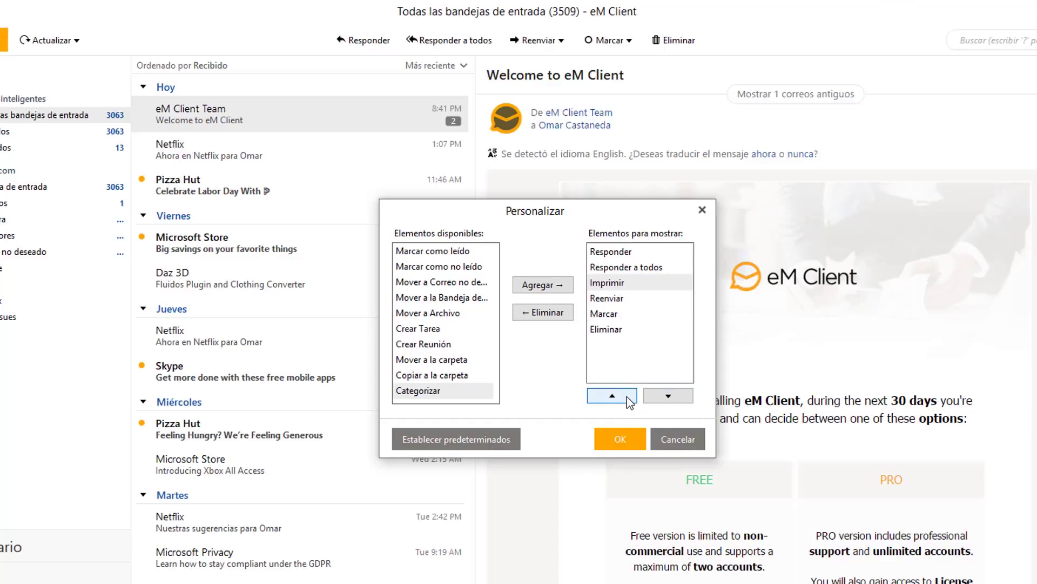
left_click(621, 440)
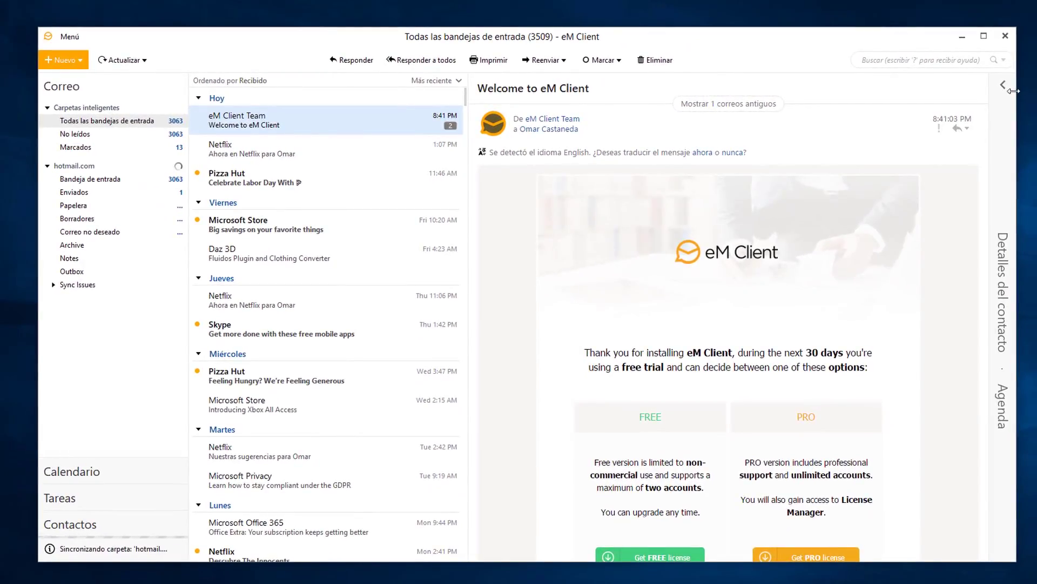
Expand eM Client Team's contact details with Historial and Archivos adjuntos checked, then collapse and re-expand them.
left_click(1005, 86)
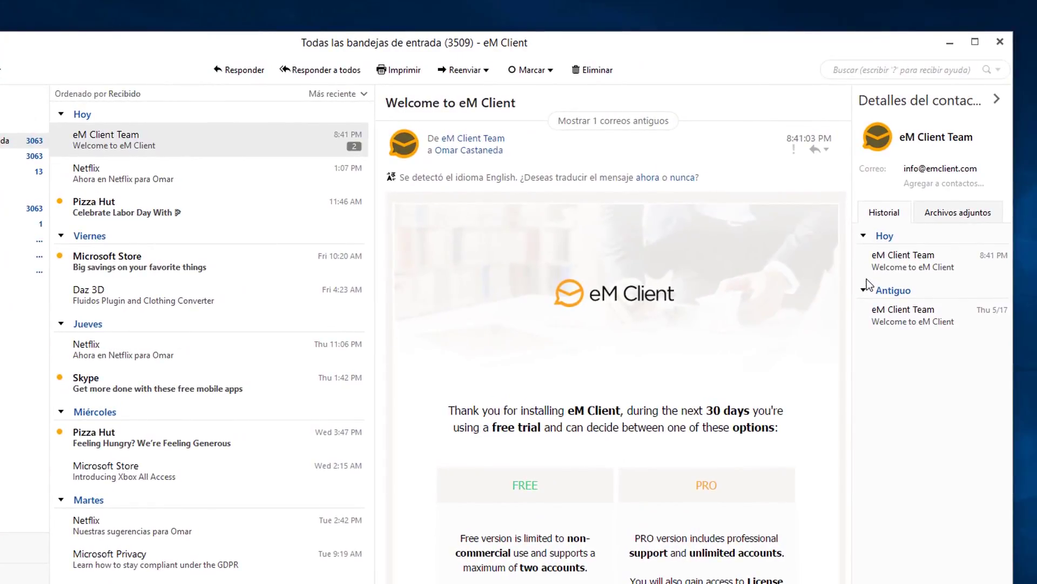
left_click(863, 266)
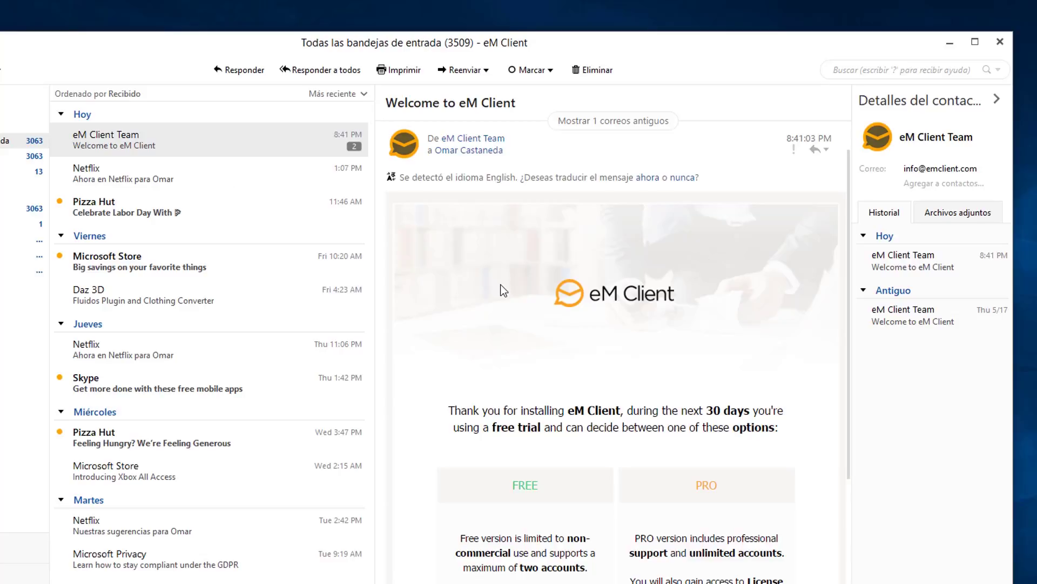
left_click(960, 214)
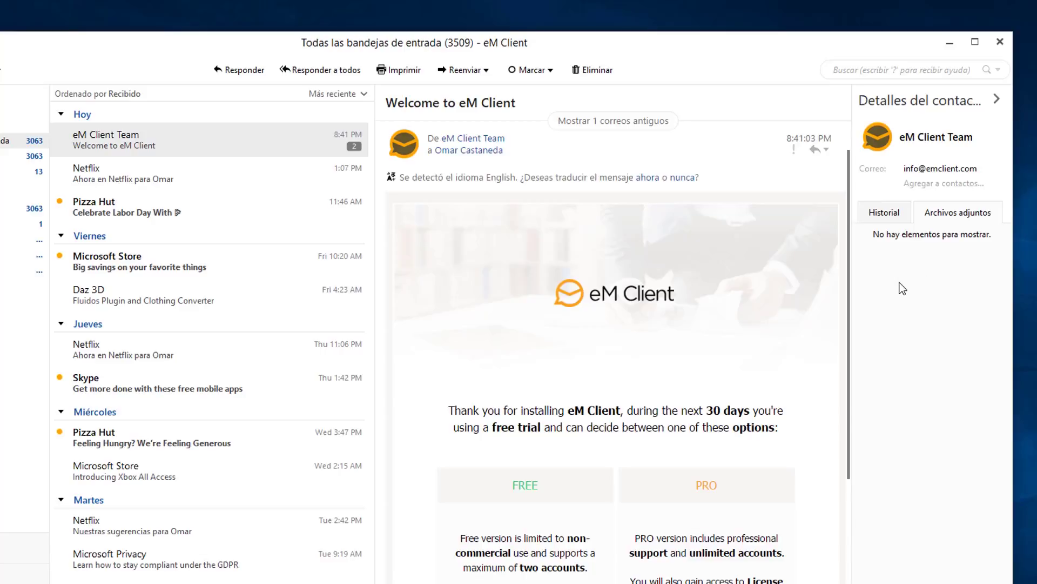
left_click(996, 100)
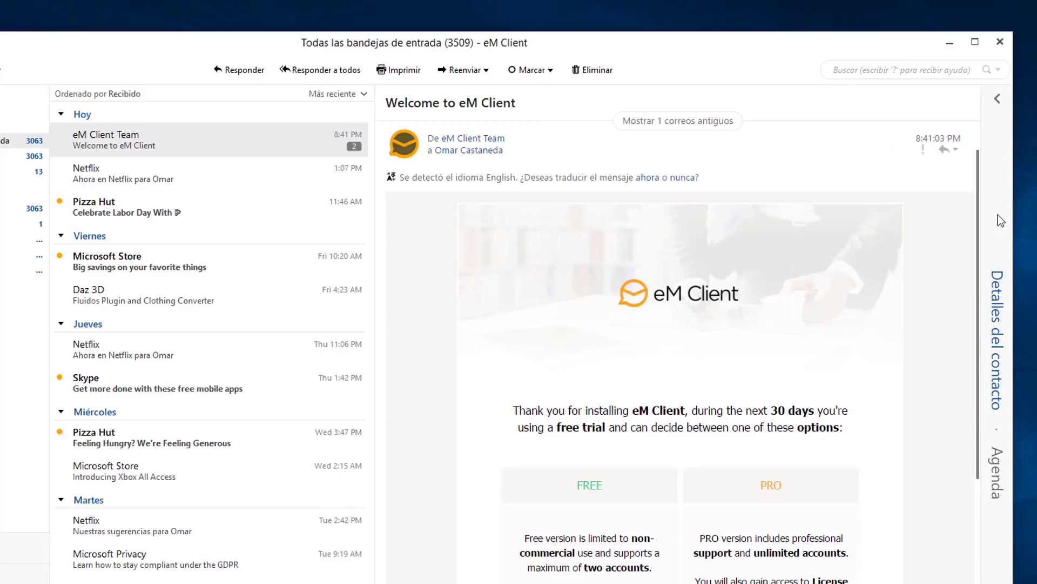
left_click(998, 100)
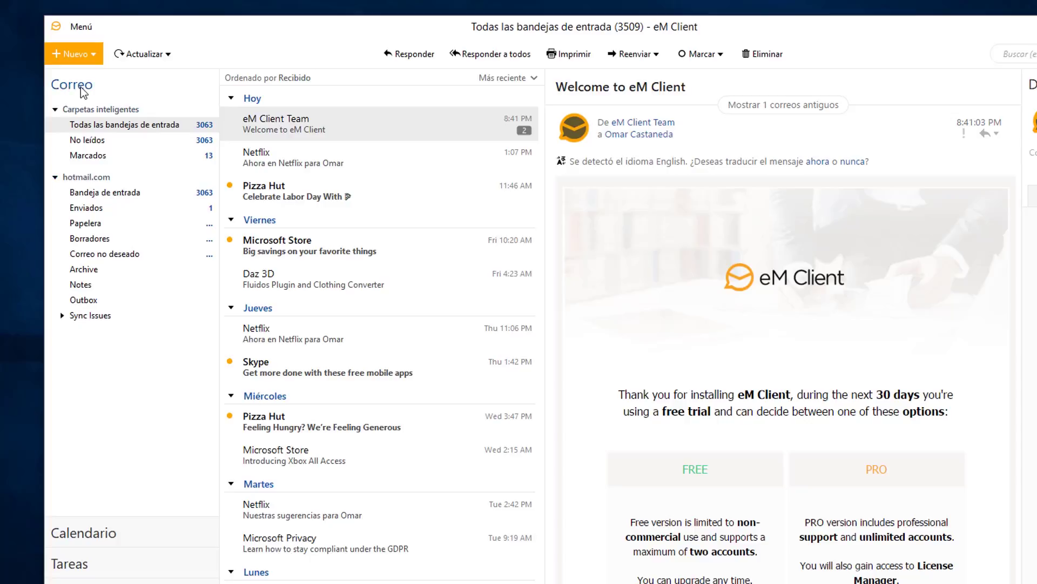
left_click(57, 178)
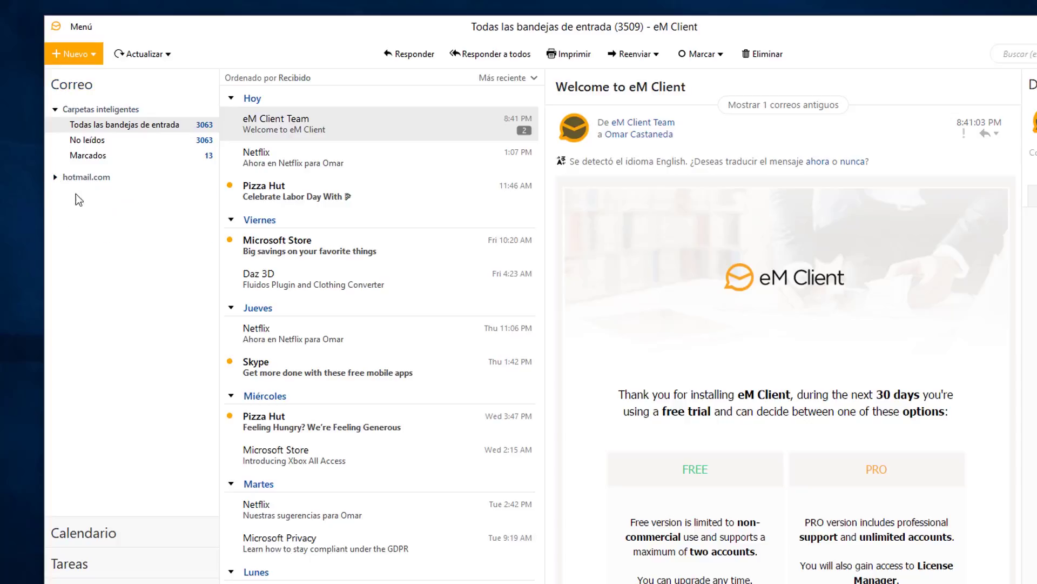
left_click(82, 182)
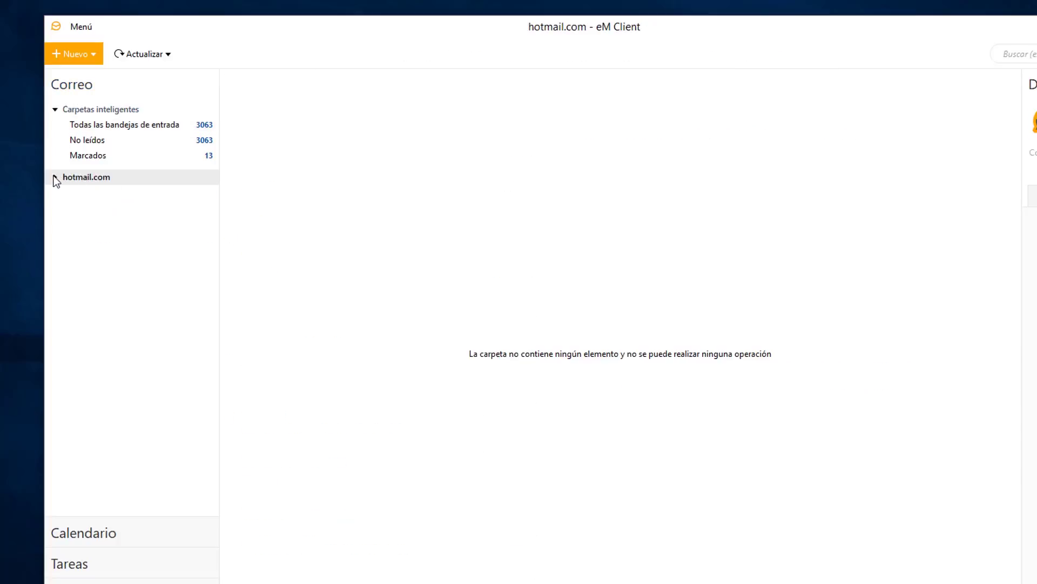
left_click(56, 178)
left_click(87, 192)
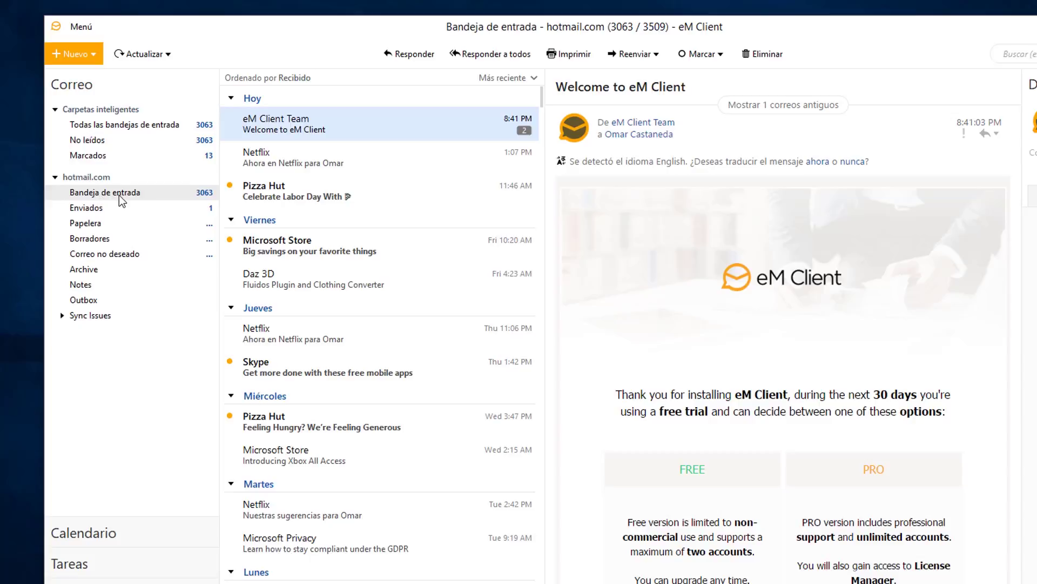
scroll(310, 179, "down", 12)
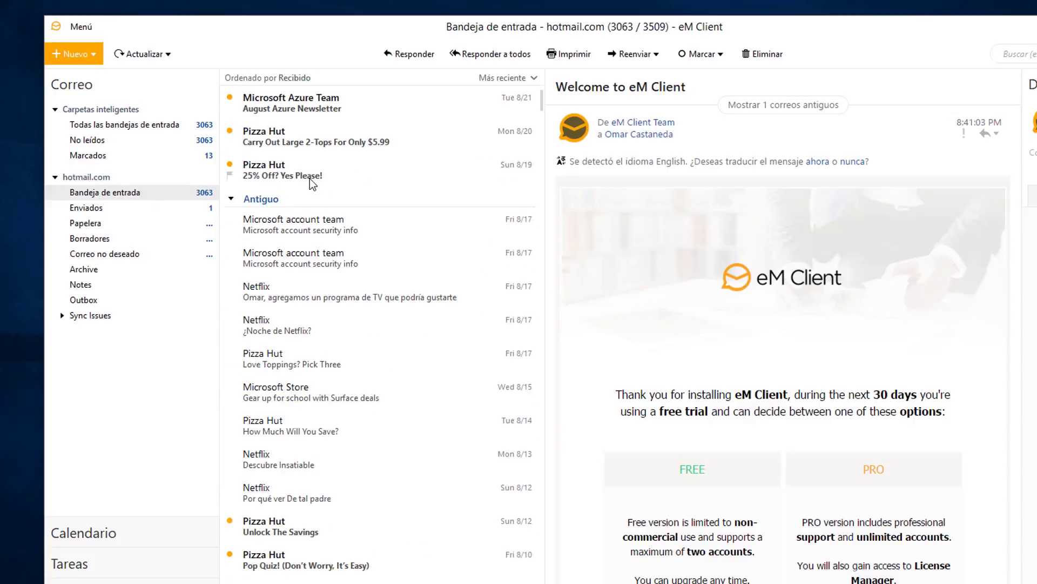
scroll(310, 178, "up", 12)
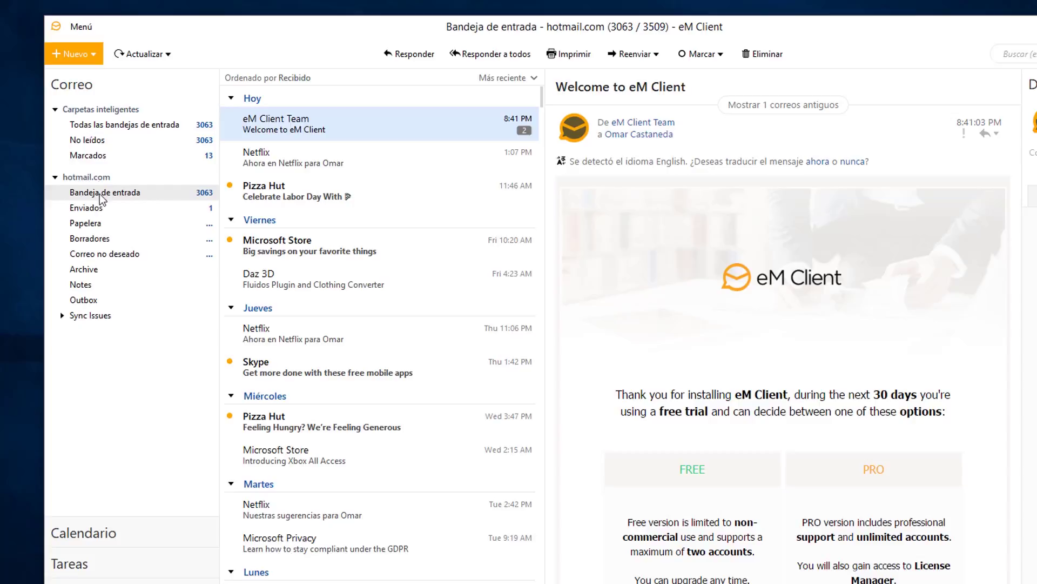
left_click(89, 130)
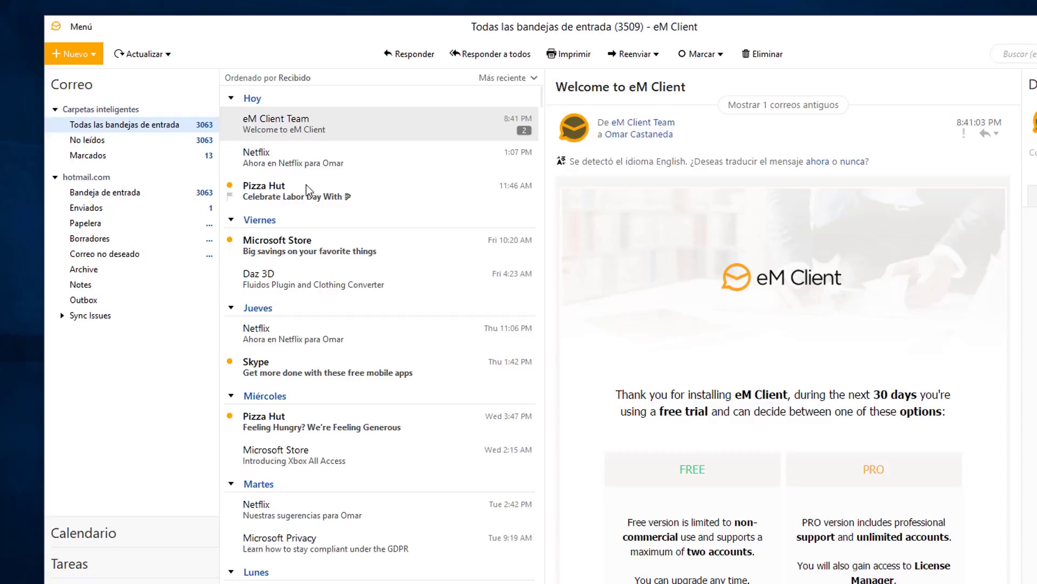
scroll(324, 186, "down", 2)
scroll(326, 387, "down", 15)
scroll(326, 388, "up", 15)
left_click(529, 79)
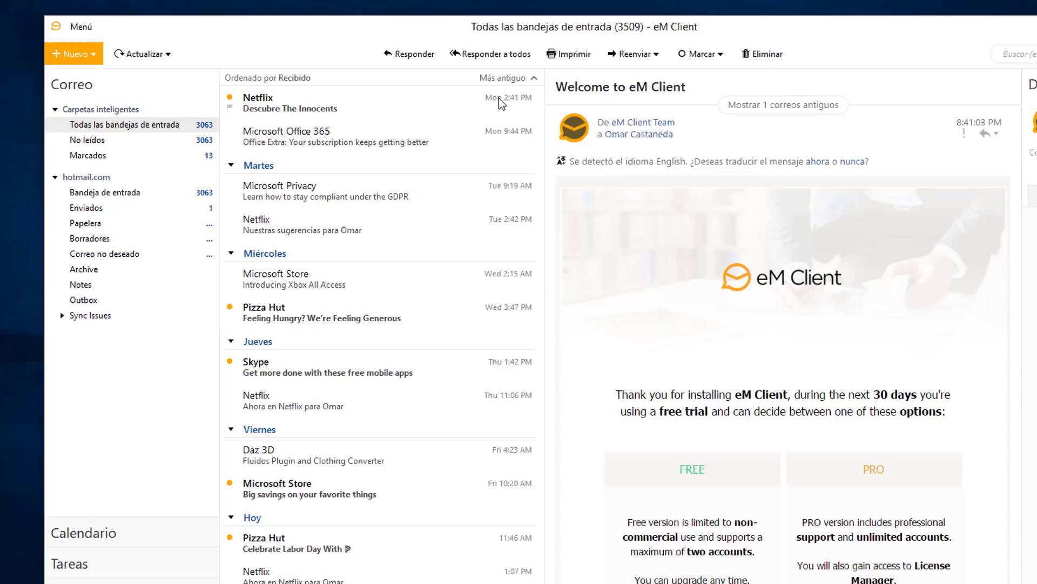
left_click(502, 78)
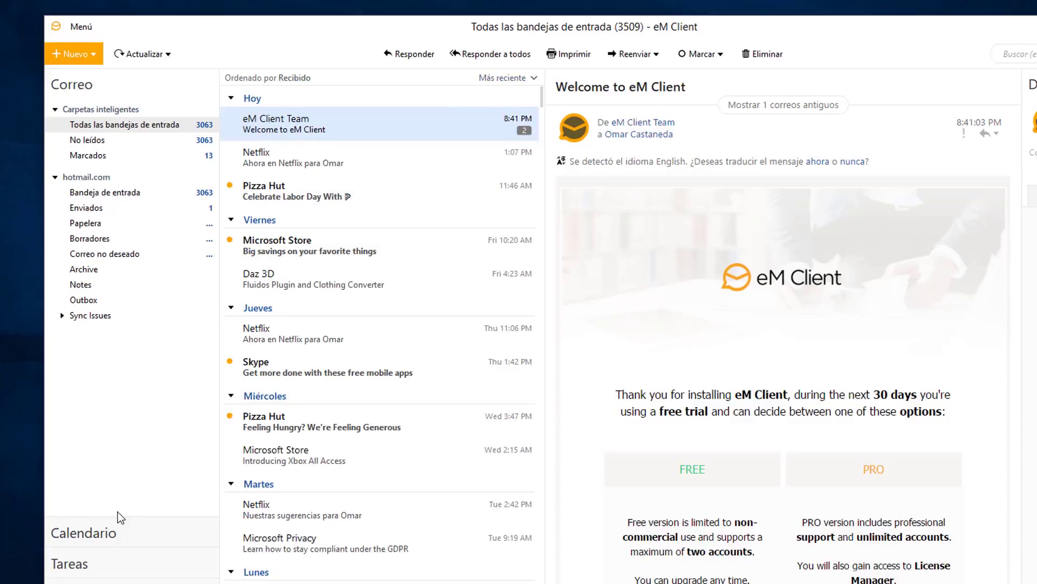
Create a new calendar event in the Monday, August 27, 2018 8:30 slot.
left_click(78, 533)
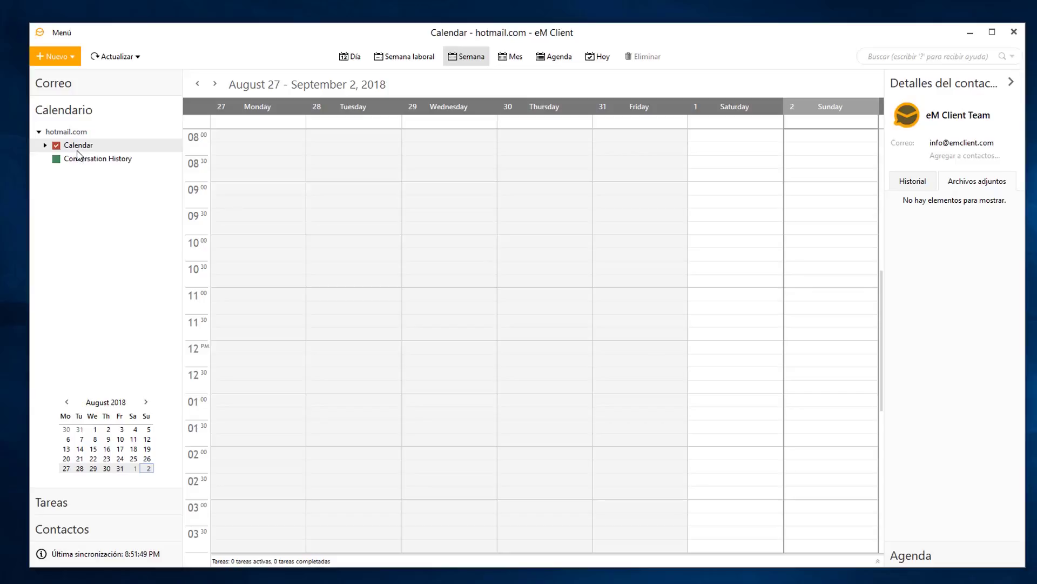
right_click(255, 162)
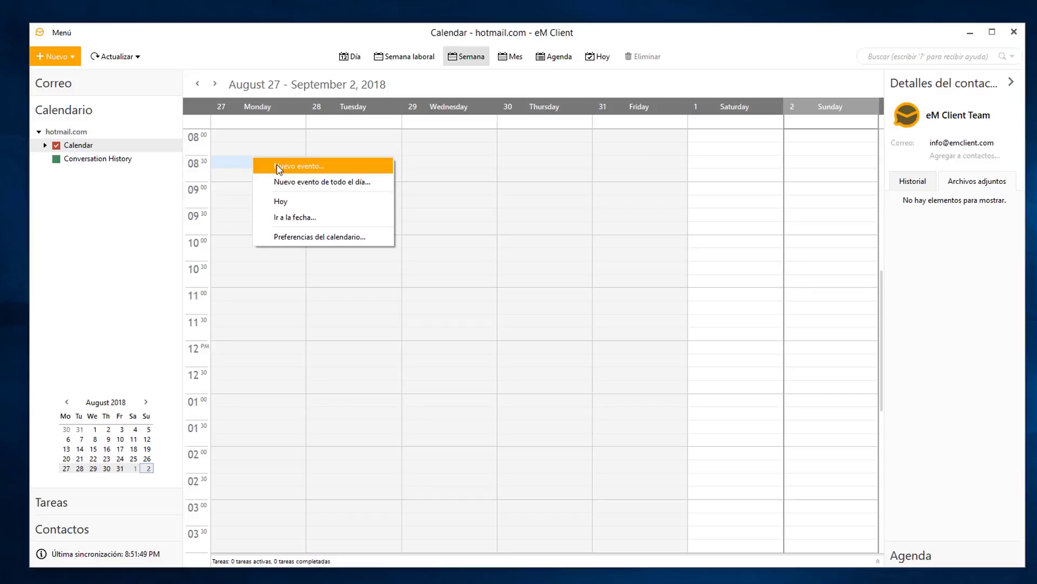
left_click(278, 167)
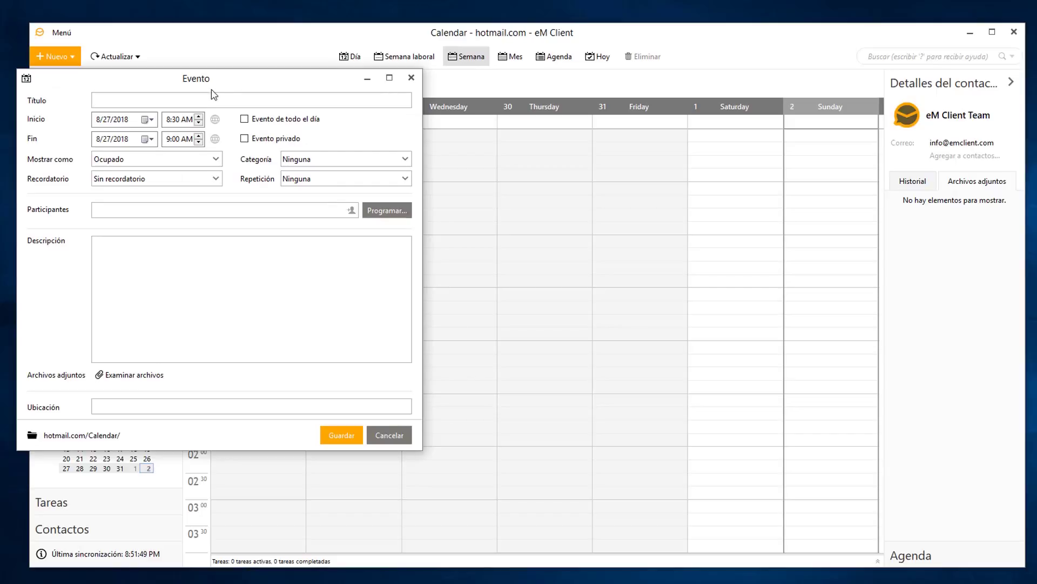
Title the event 'Junta Administrativa', keep it Ocupado, and set a 10 minutos reminder.
left_click_drag(214, 84, 367, 121)
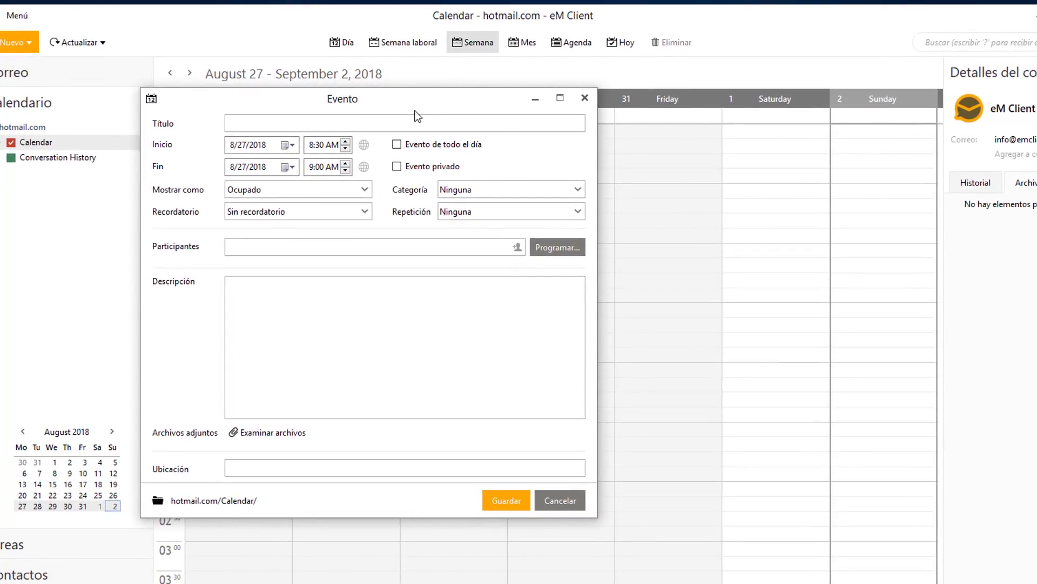
type("Junta Administrativa")
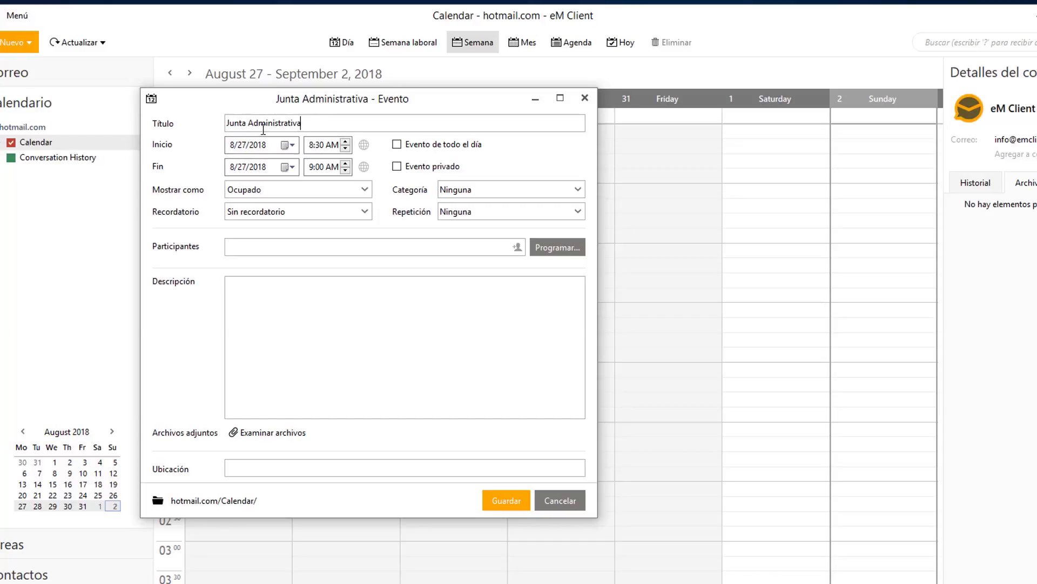
left_click(340, 169)
left_click(350, 190)
left_click(378, 190)
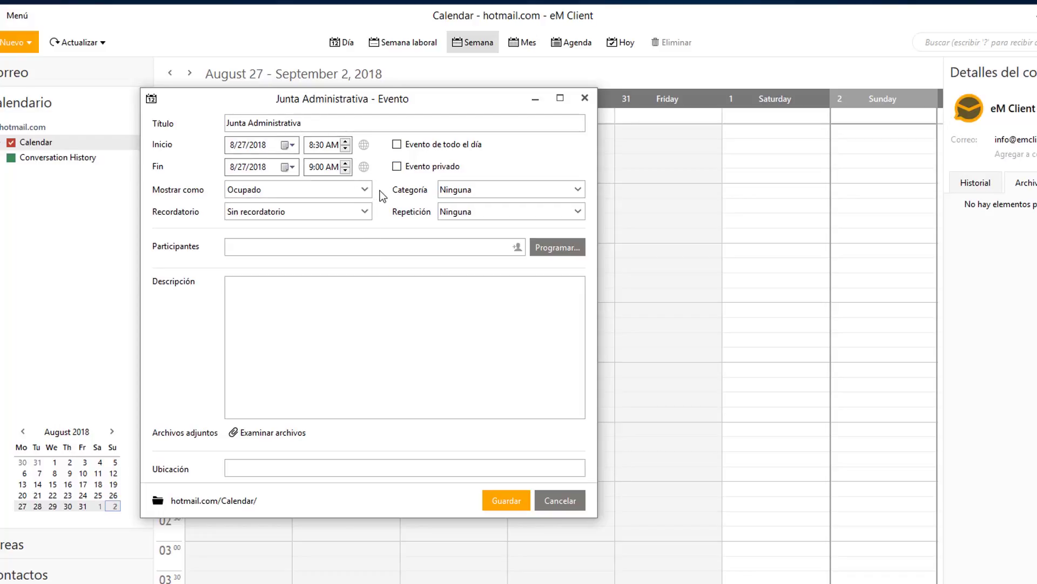
left_click(361, 215)
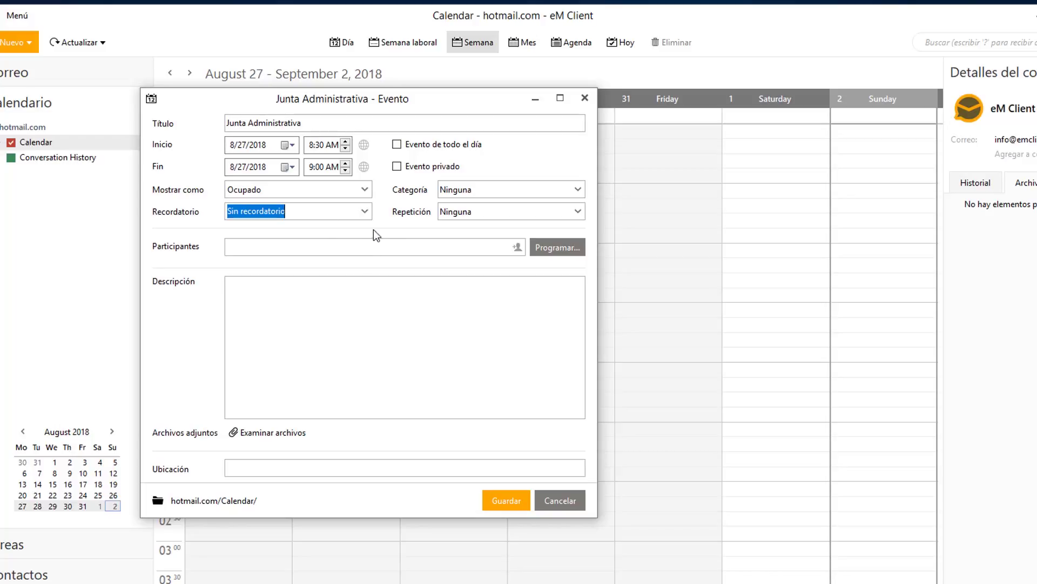
left_click(365, 210)
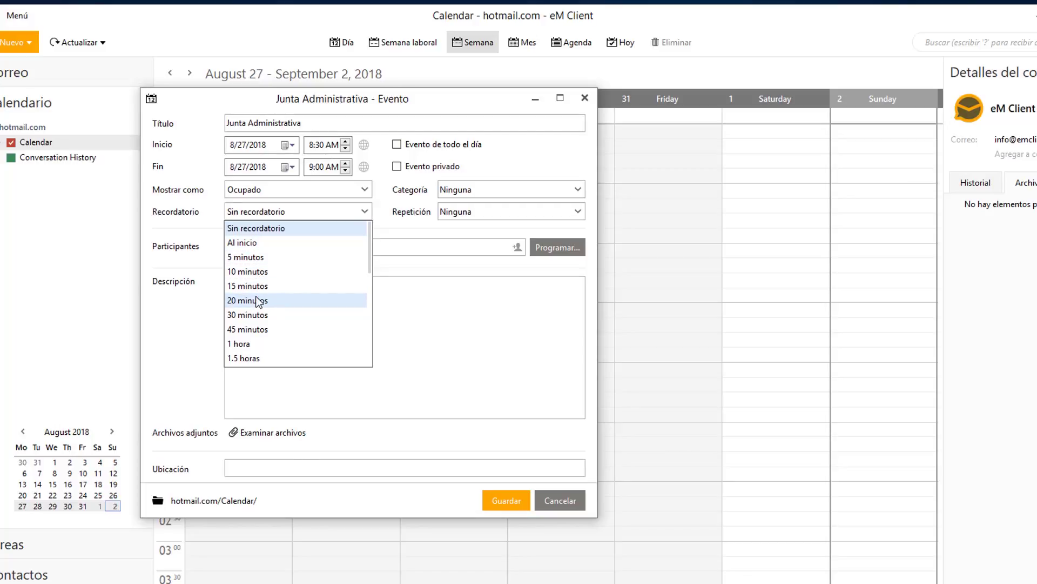
left_click(260, 272)
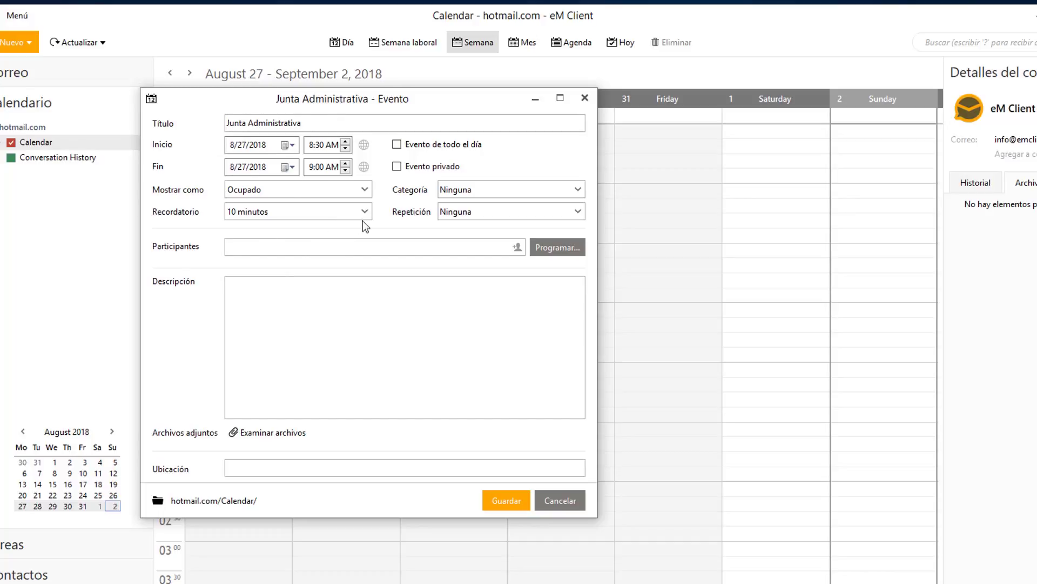
left_click(489, 190)
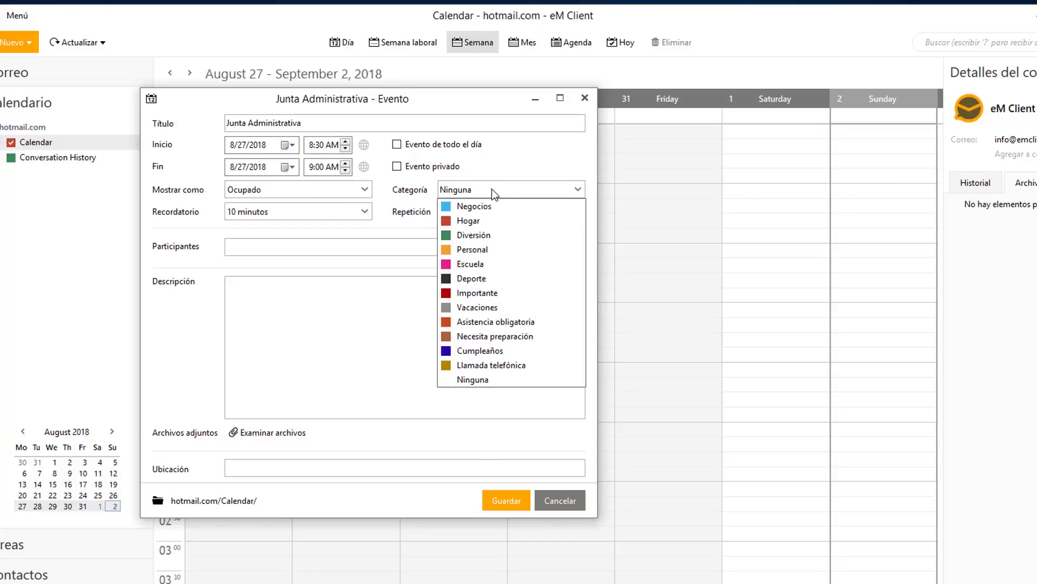
Set the event's Repetición frequency to Mensual and save Junta Administrativa.
left_click(383, 226)
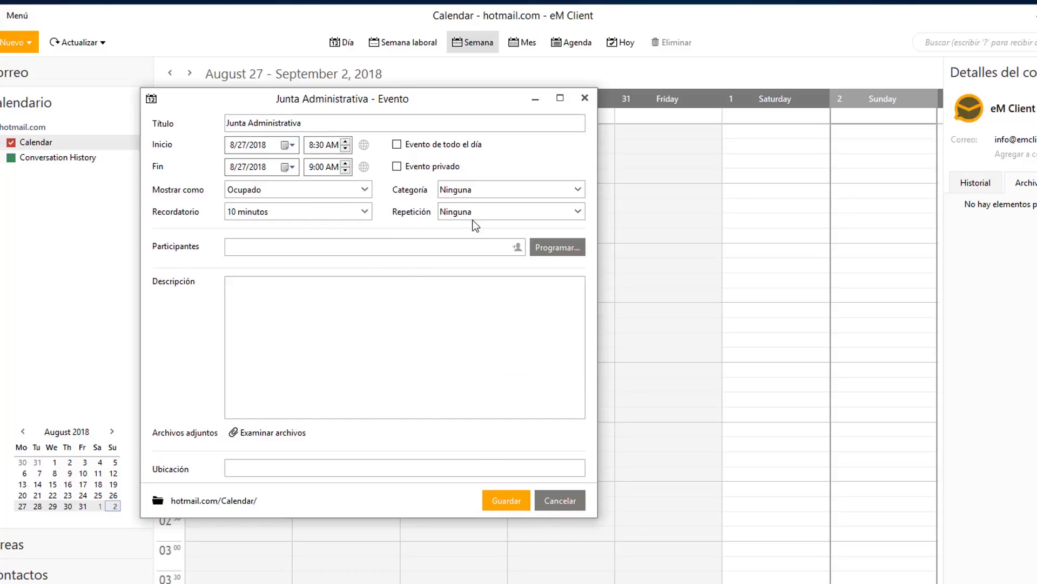
left_click(481, 218)
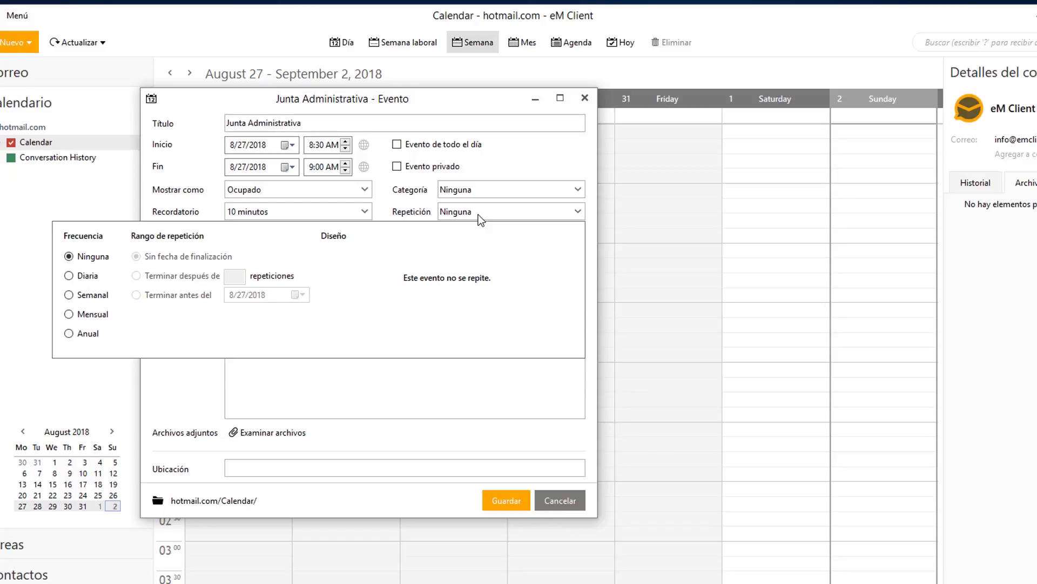
left_click(69, 275)
left_click(68, 294)
left_click(68, 314)
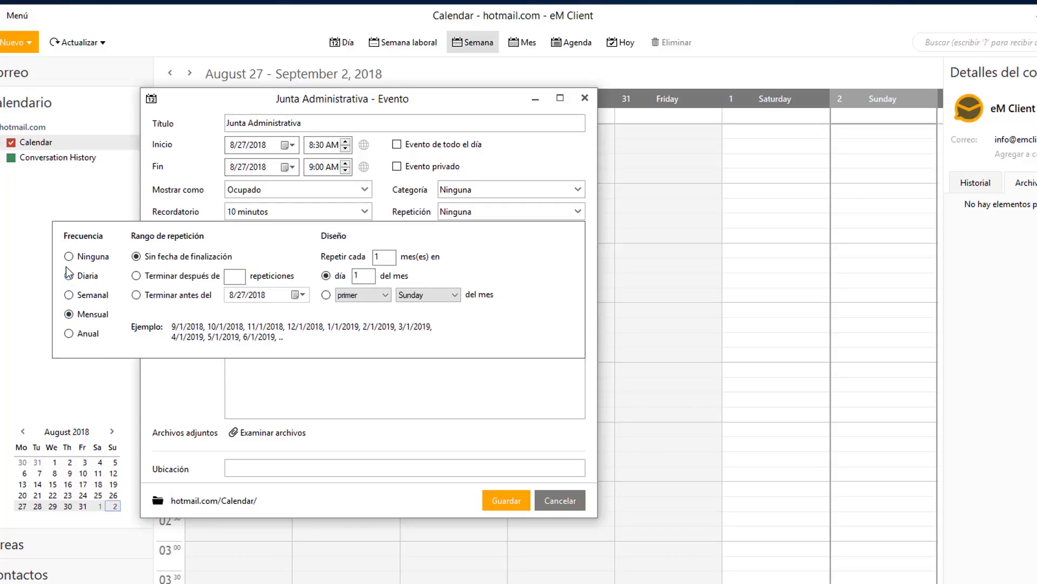
left_click(69, 256)
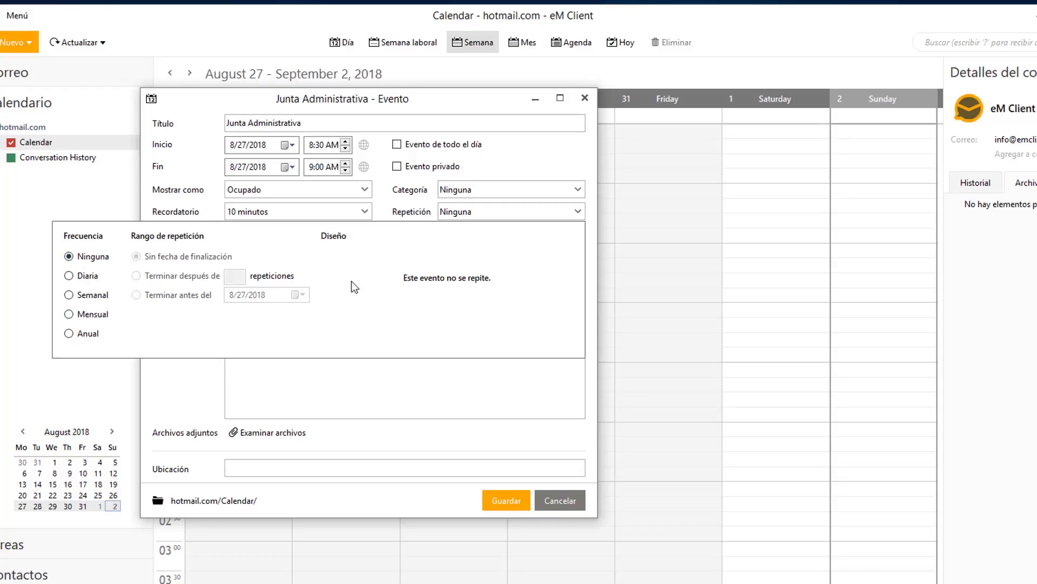
left_click(68, 276)
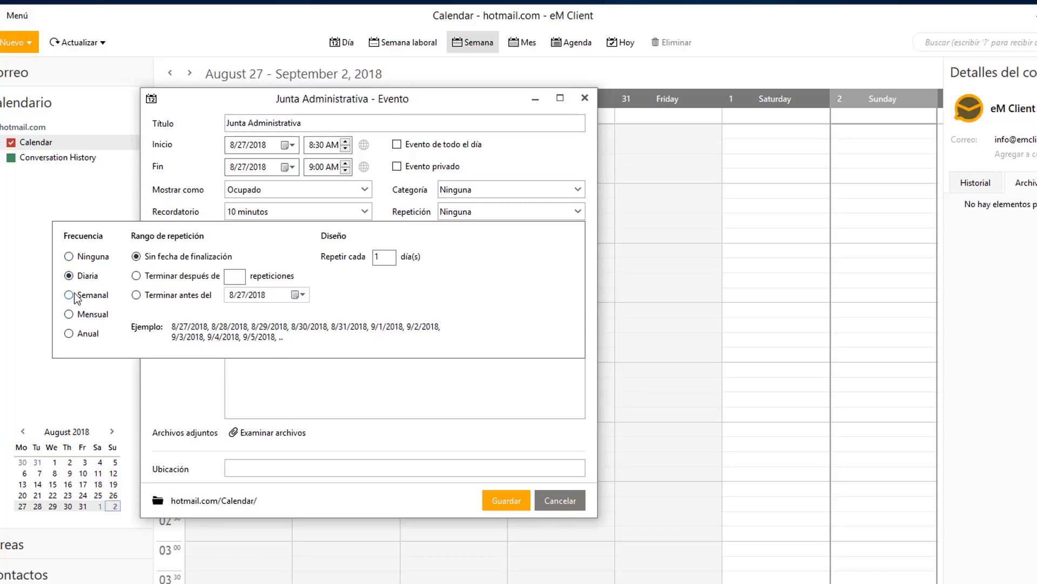
left_click(68, 295)
left_click(69, 314)
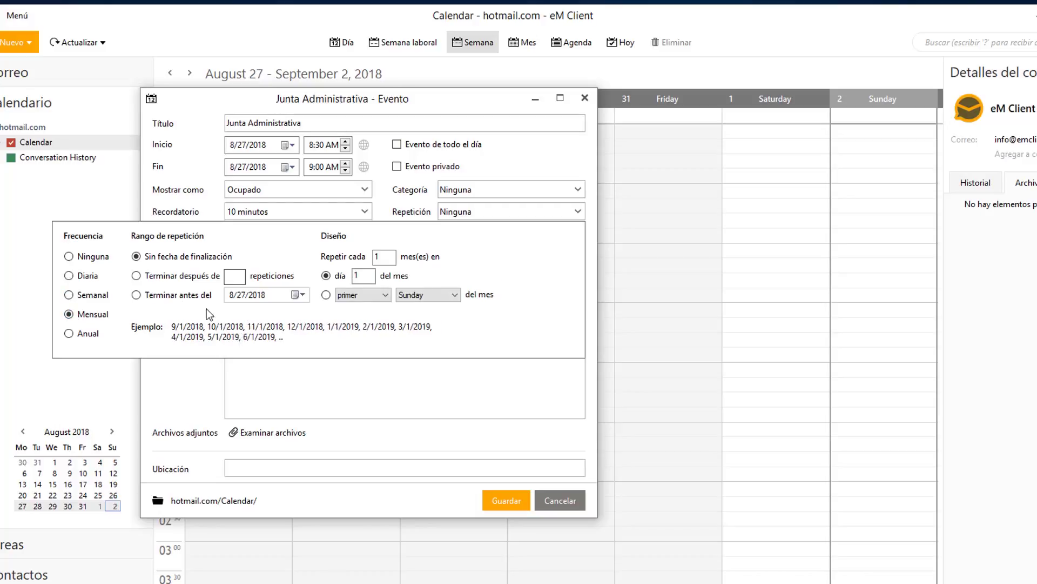
left_click(193, 156)
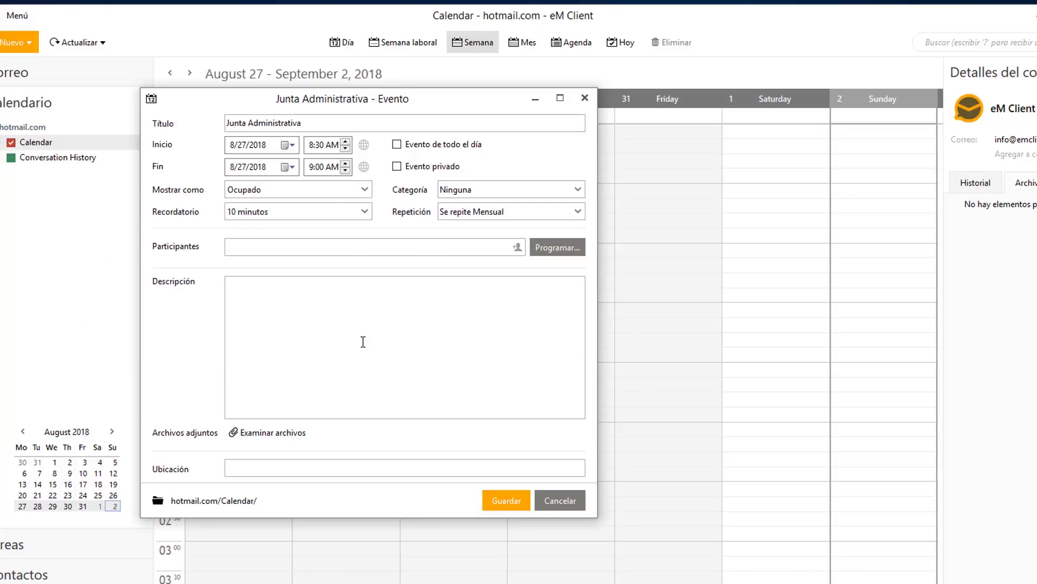
left_click(505, 500)
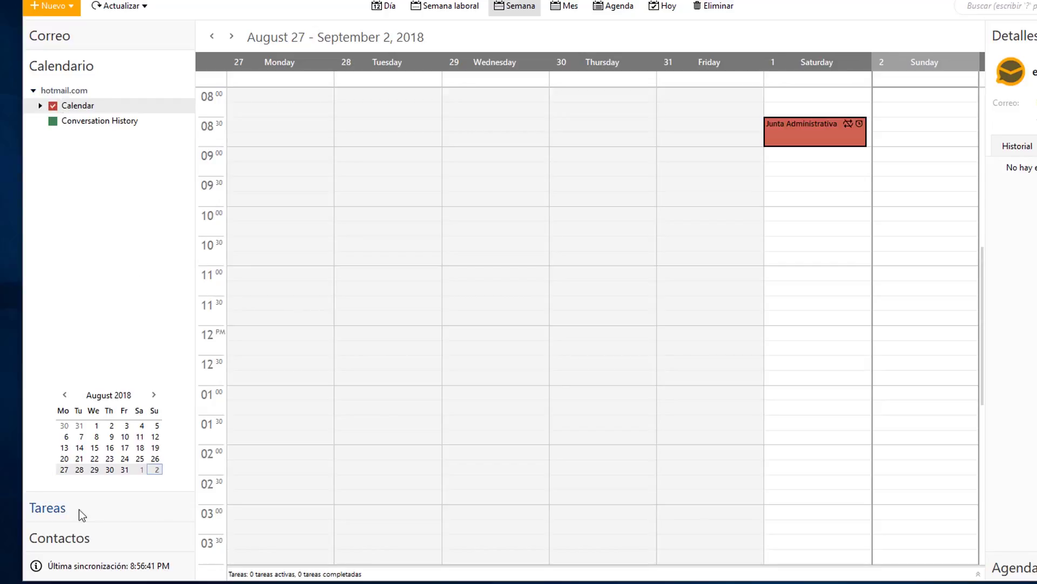
Pass through the empty Tareas list to the empty hotmail.com Contactos folder.
left_click(99, 508)
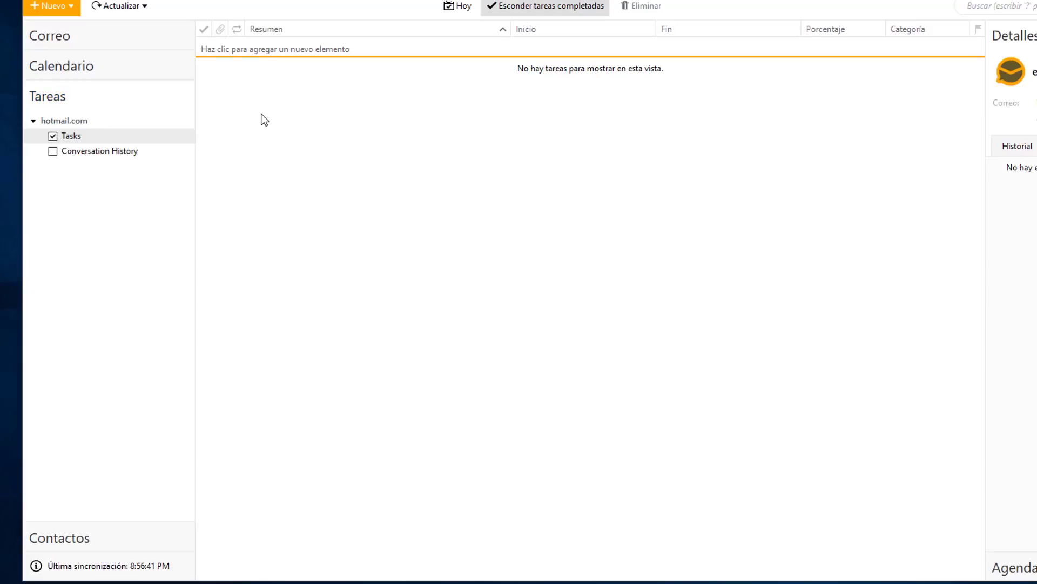
left_click(55, 543)
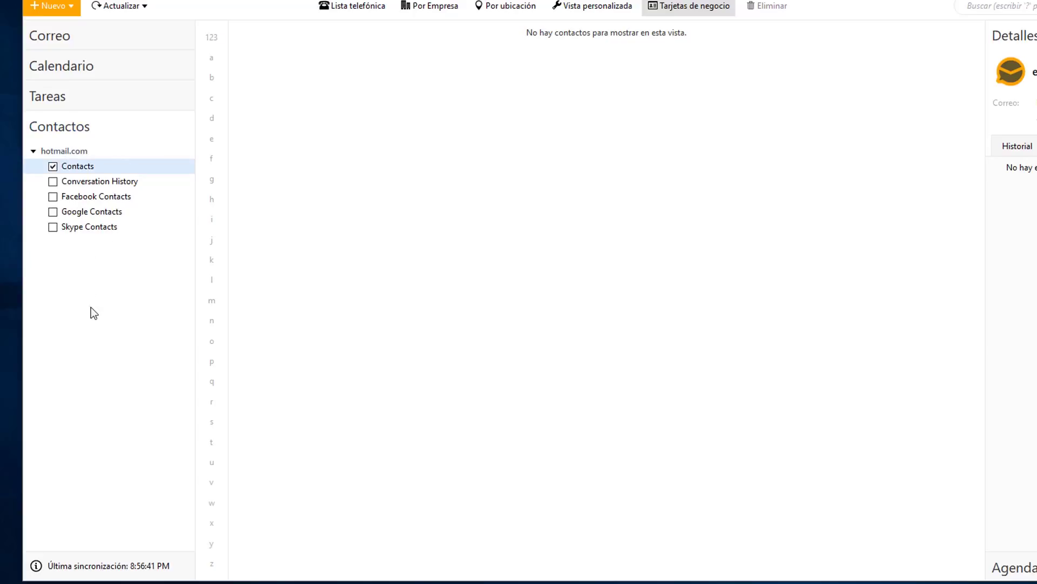
Create a new contact with the person's full name, company AskTutorial and category Negocios.
right_click(85, 293)
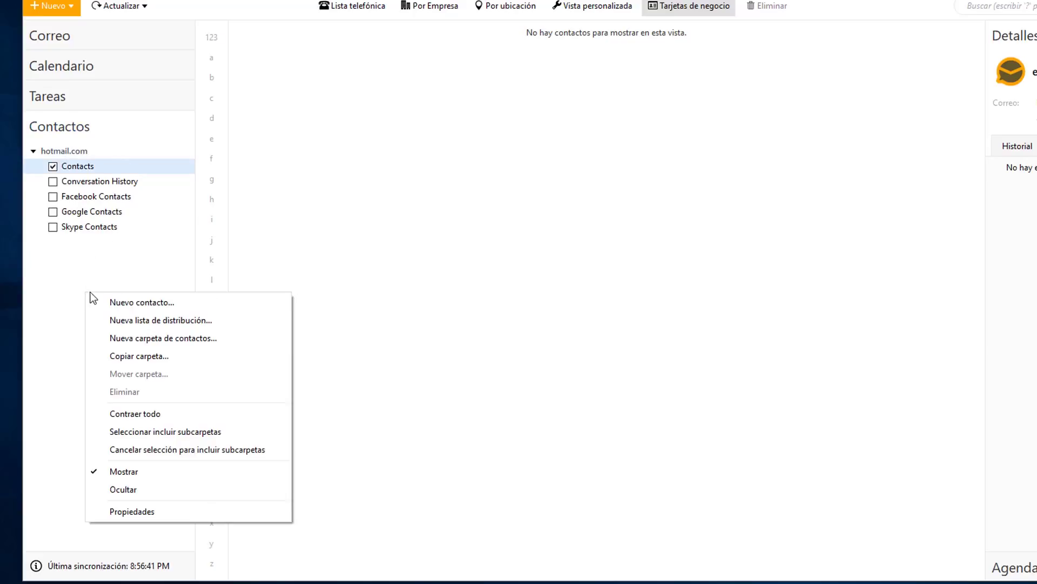
left_click(131, 303)
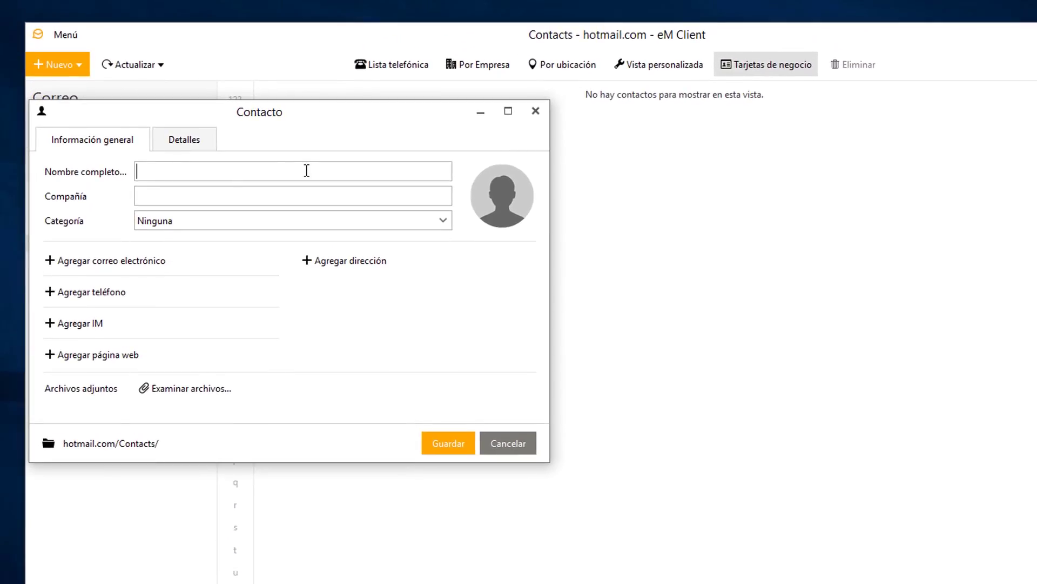
key("Tab")
type("AskTutorial")
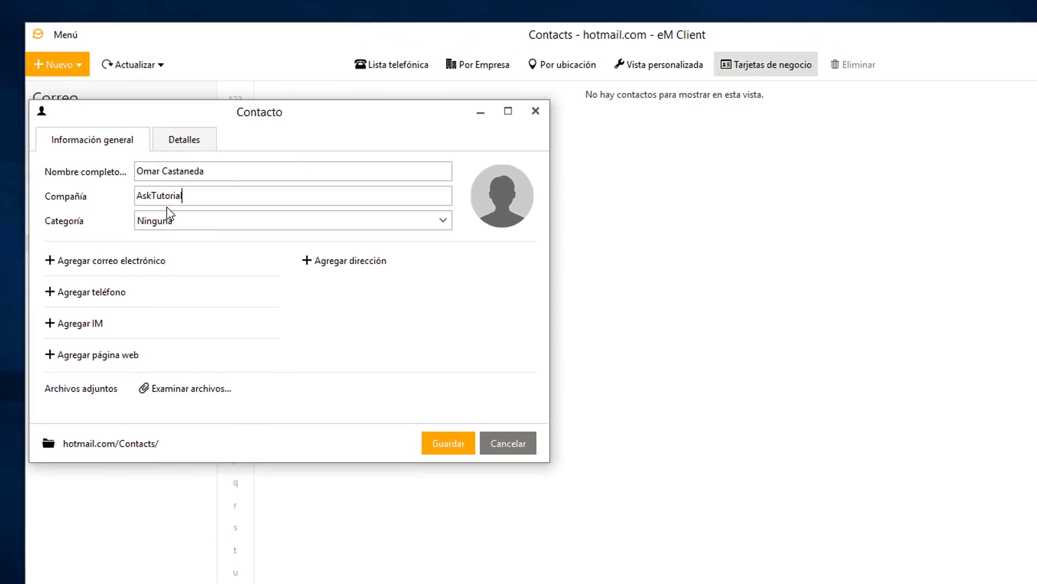
left_click(192, 224)
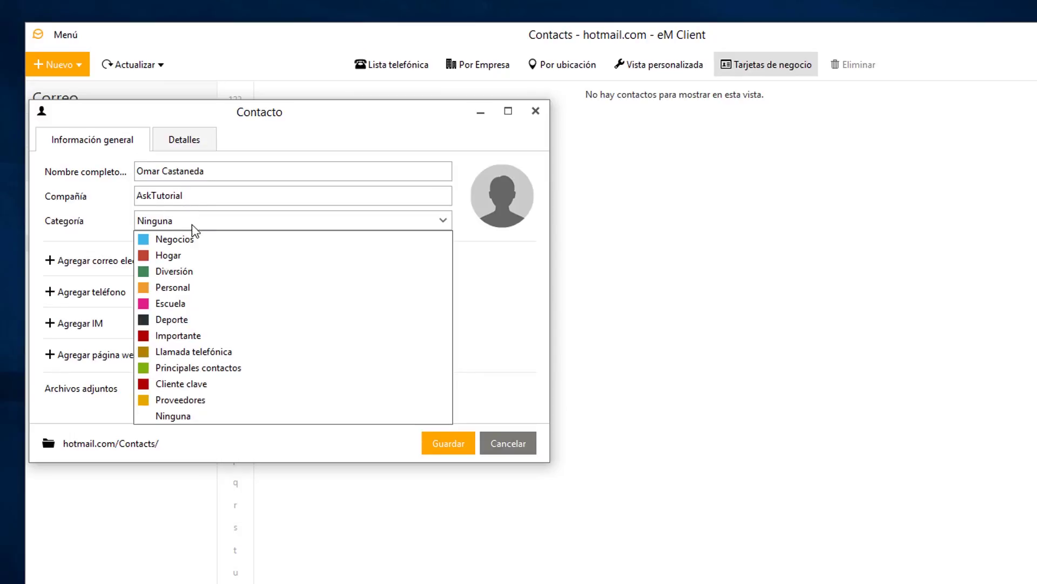
left_click(183, 240)
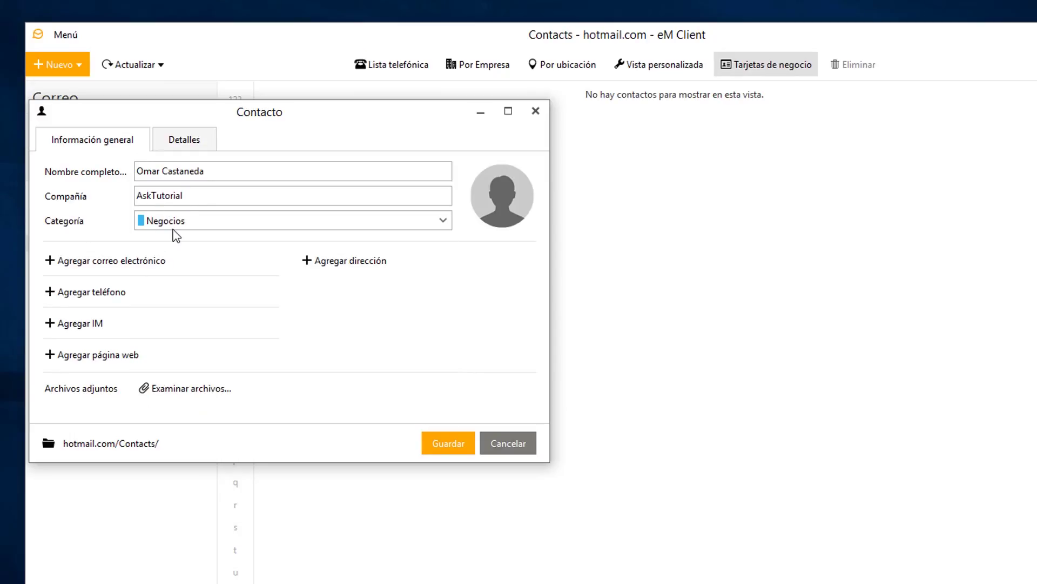
Add the contact's e-mail address and mobile phone number, then begin an instant-messaging entry.
left_click(66, 263)
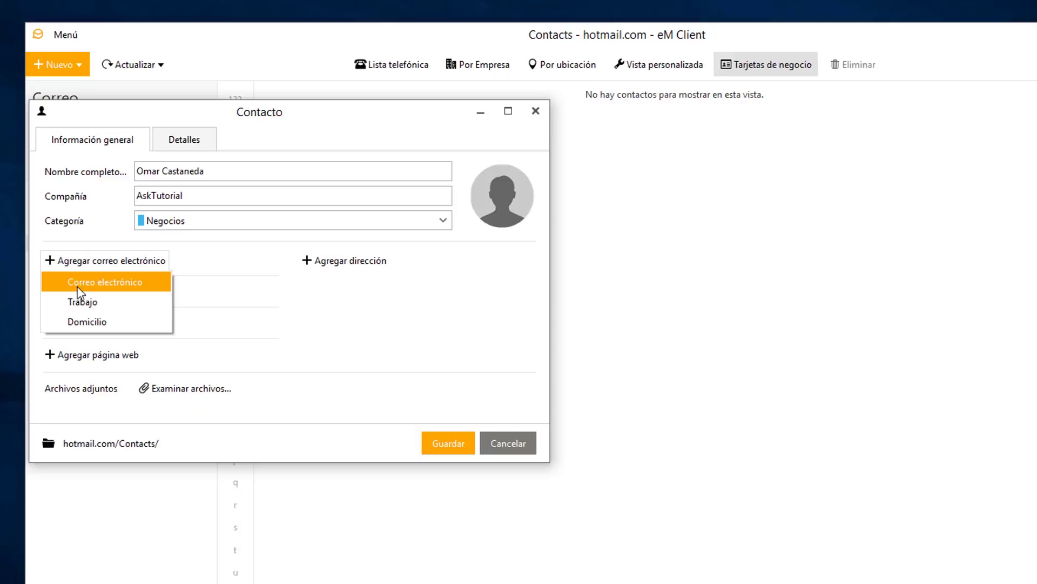
left_click(83, 280)
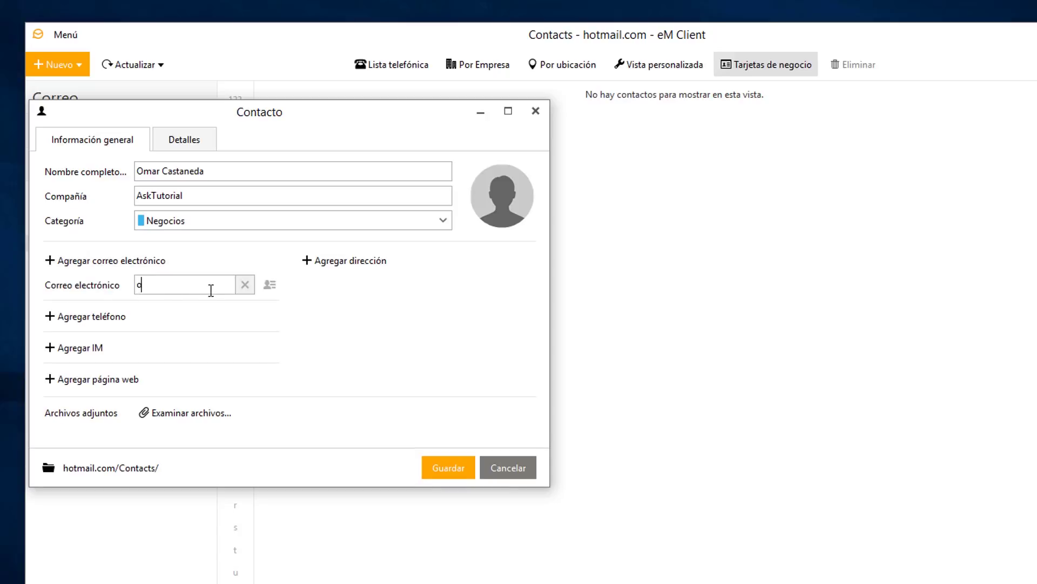
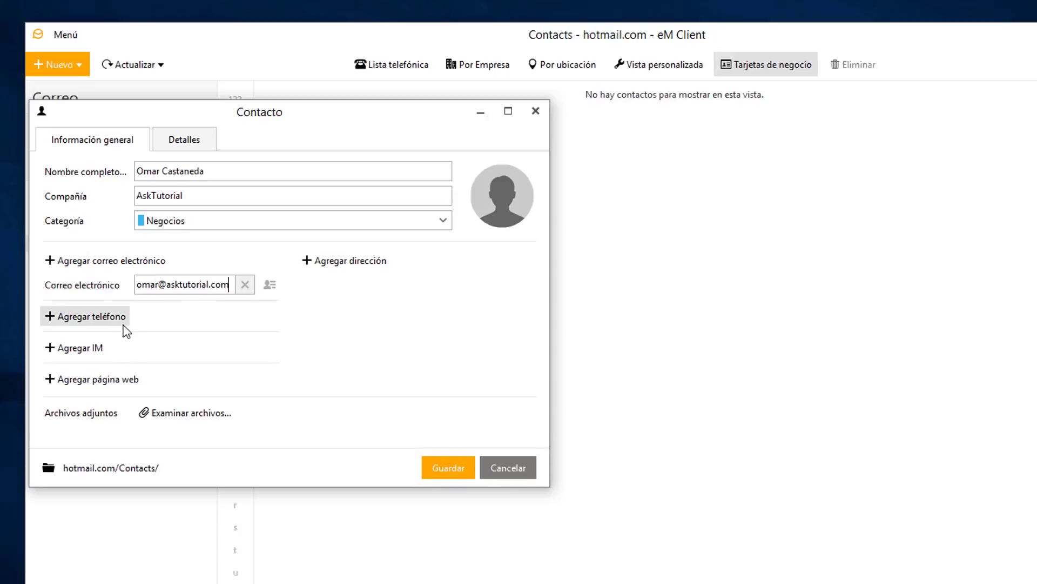
left_click(122, 320)
left_click(87, 337)
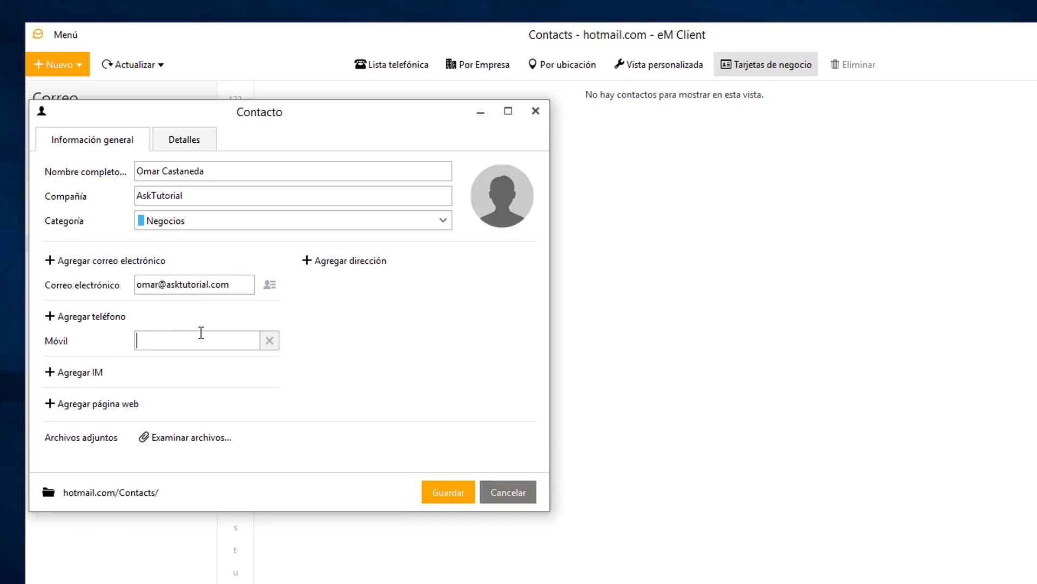
type("888-888-8888")
left_click(50, 376)
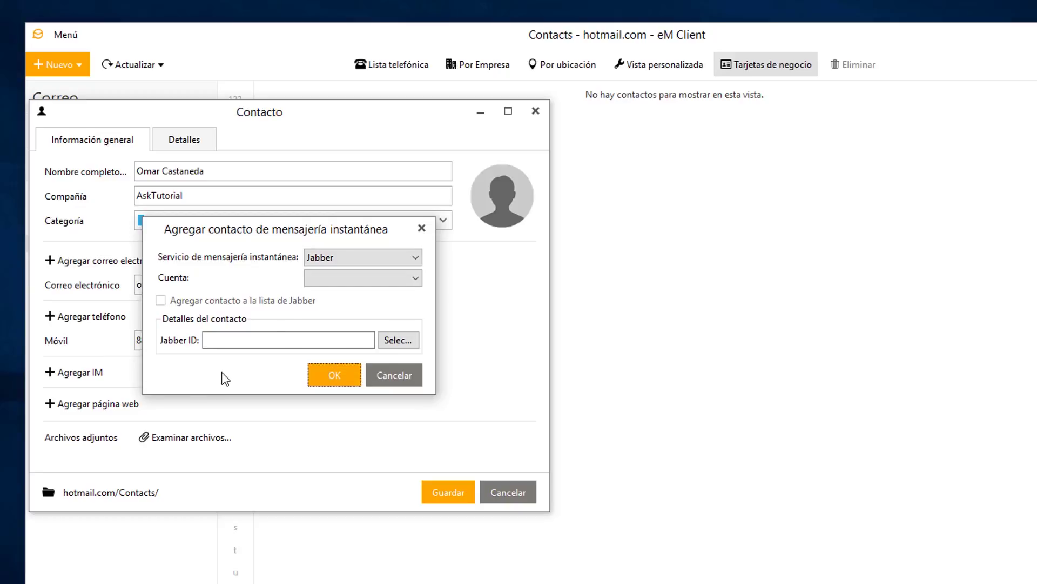
Start a Skype instant-messaging entry with the contact's Skype name, then cancel it.
left_click(310, 260)
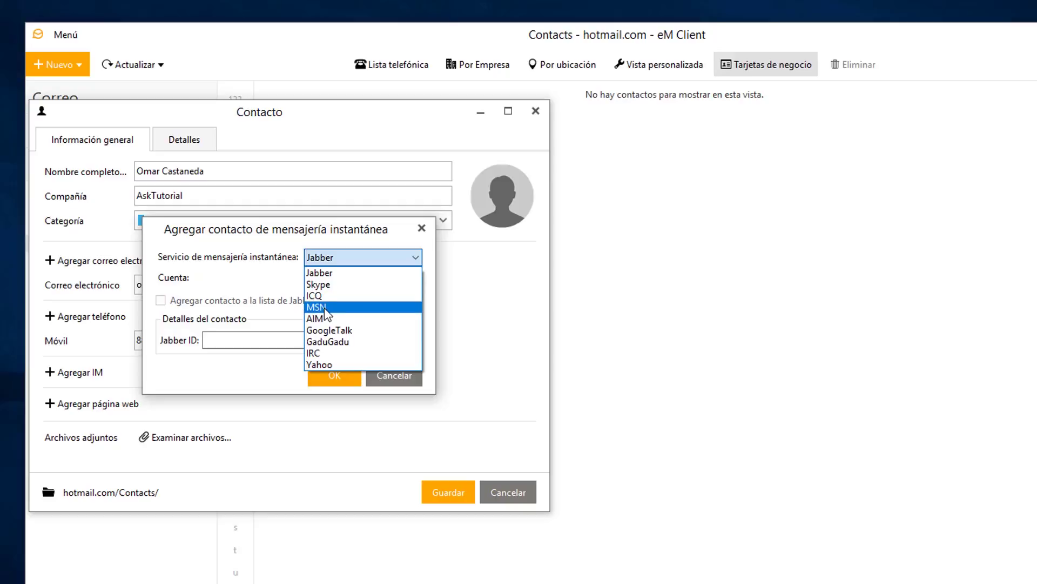
left_click(324, 284)
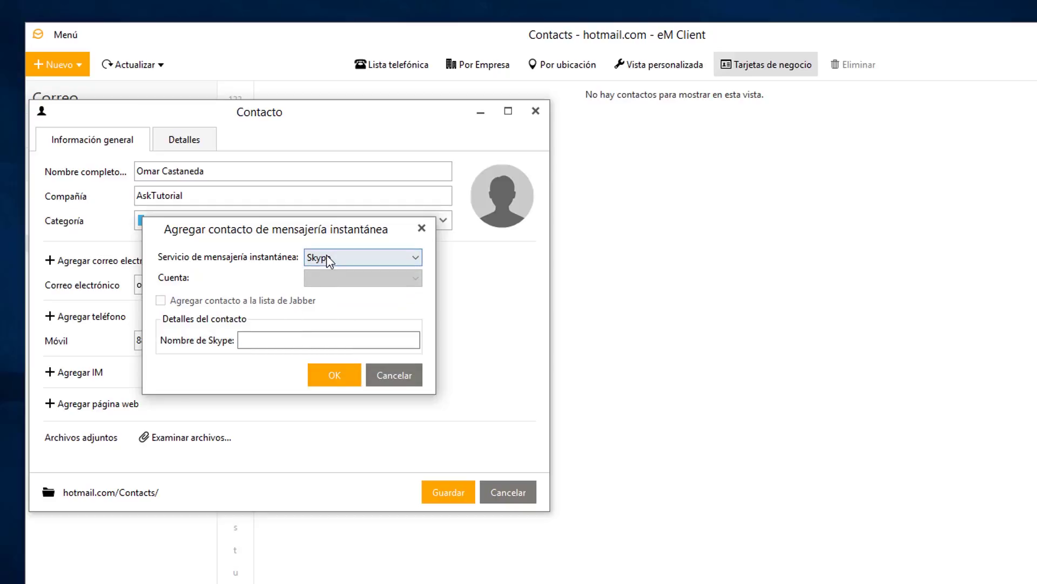
left_click(273, 341)
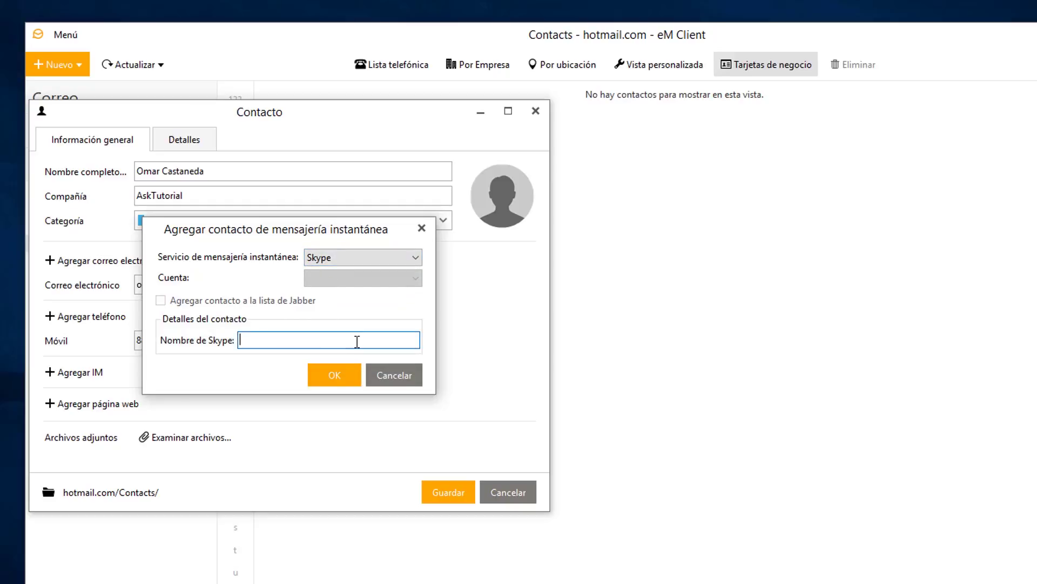
type("Asktutor")
left_click(386, 376)
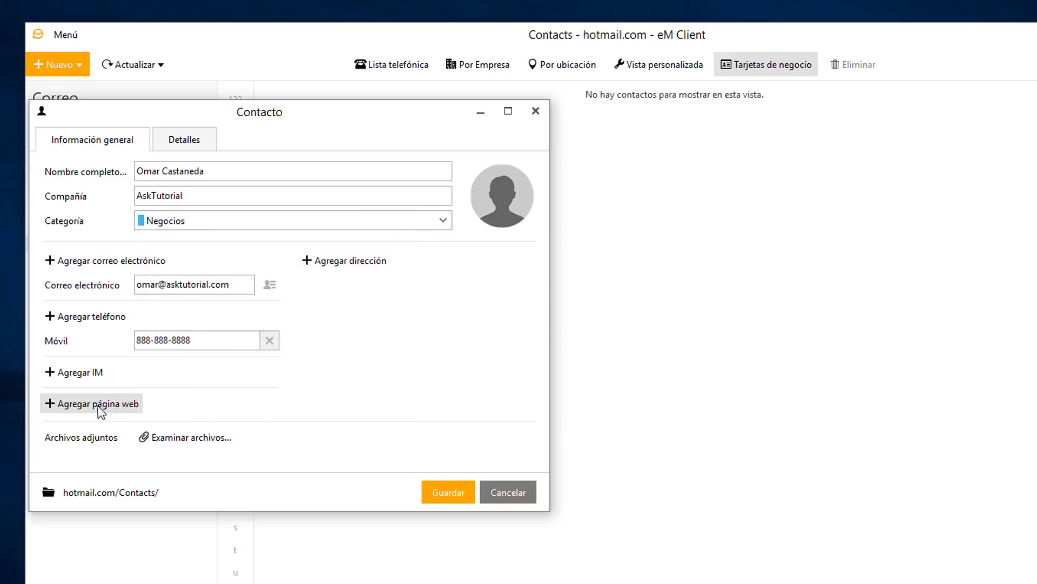
Add the web page asktutorial.com and save the contact.
left_click(63, 410)
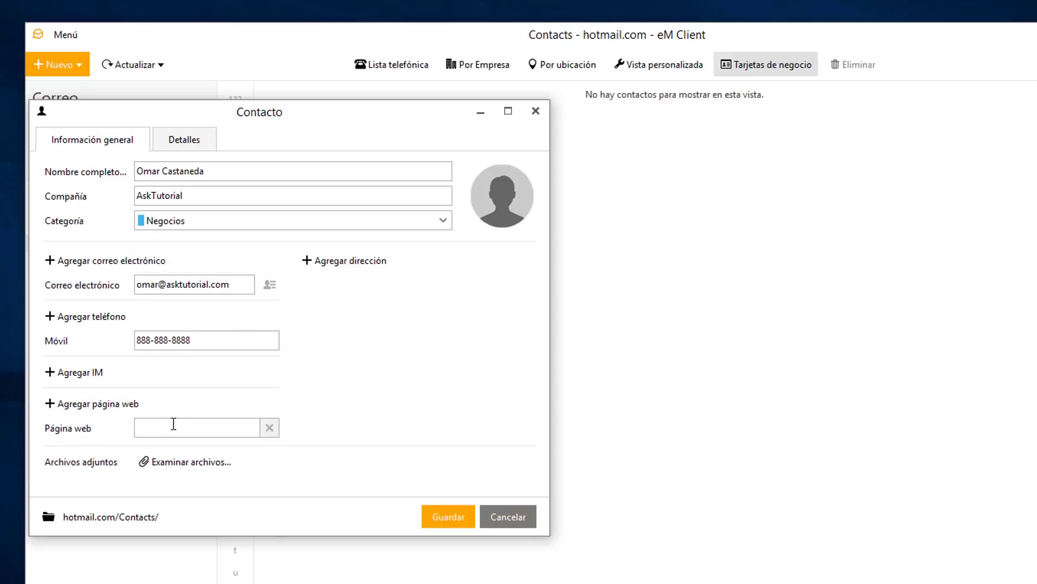
type("asktutorial.com")
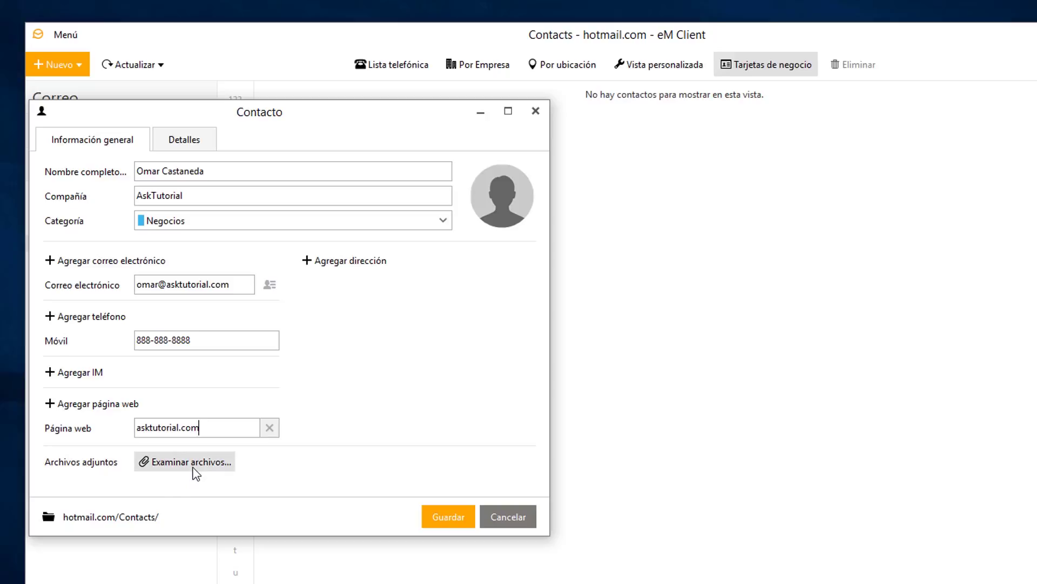
left_click(450, 517)
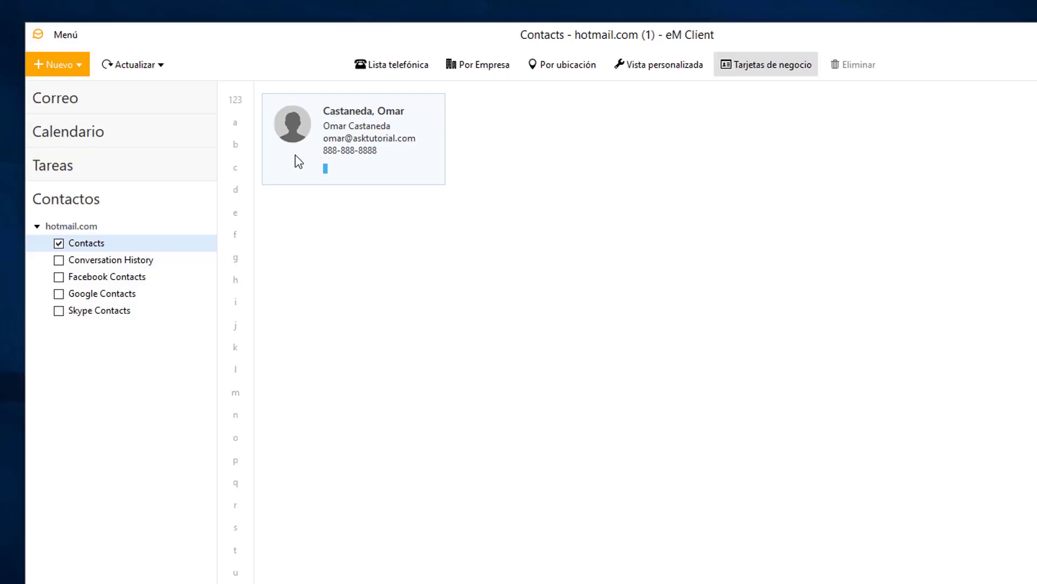
Reopen the contact, set its photo from Pictures > Saved Pictures, and show the Detalles tab.
double_click(295, 155)
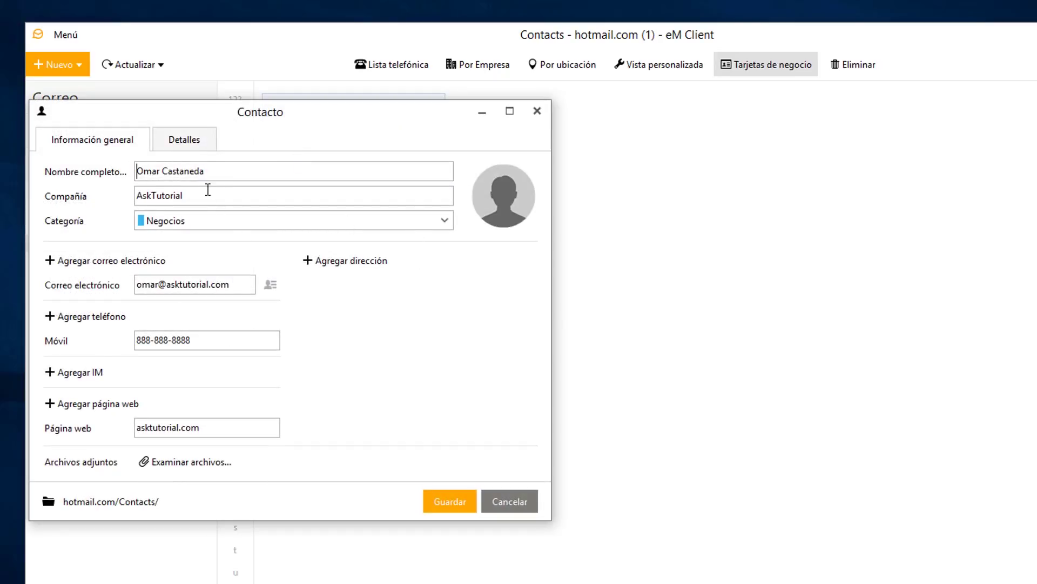
left_click(319, 265)
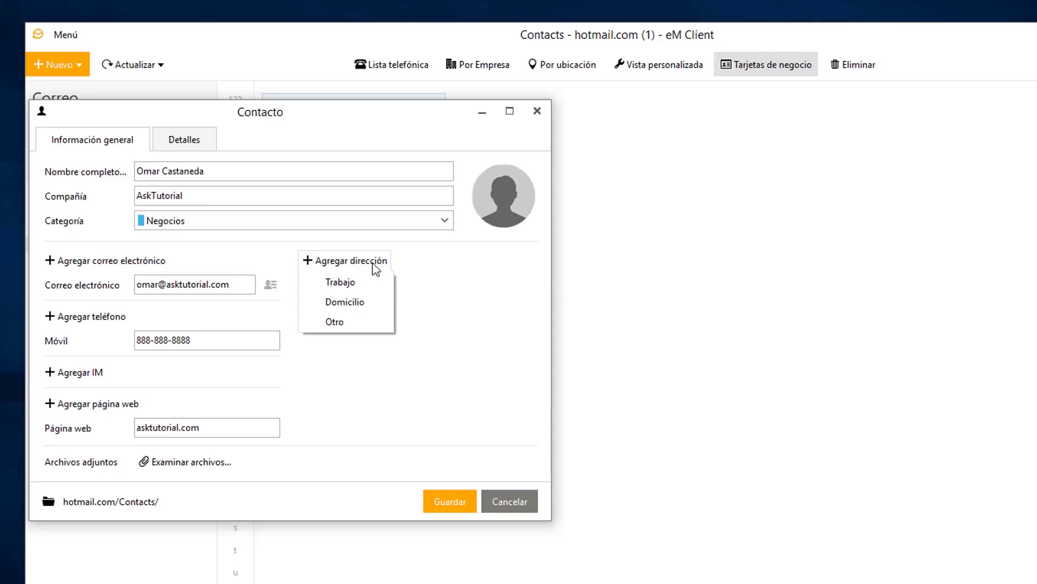
left_click(465, 296)
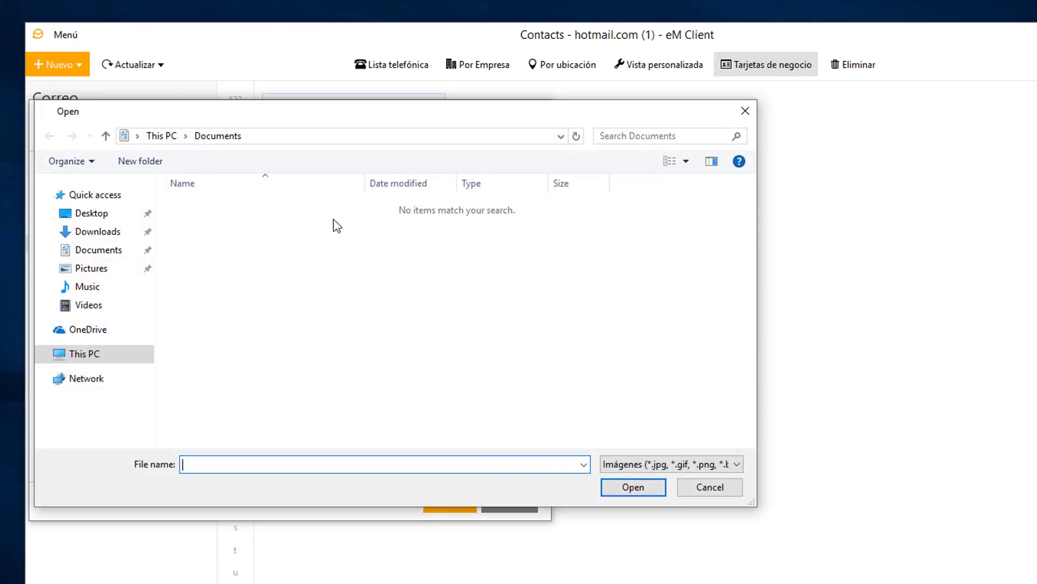
left_click(93, 269)
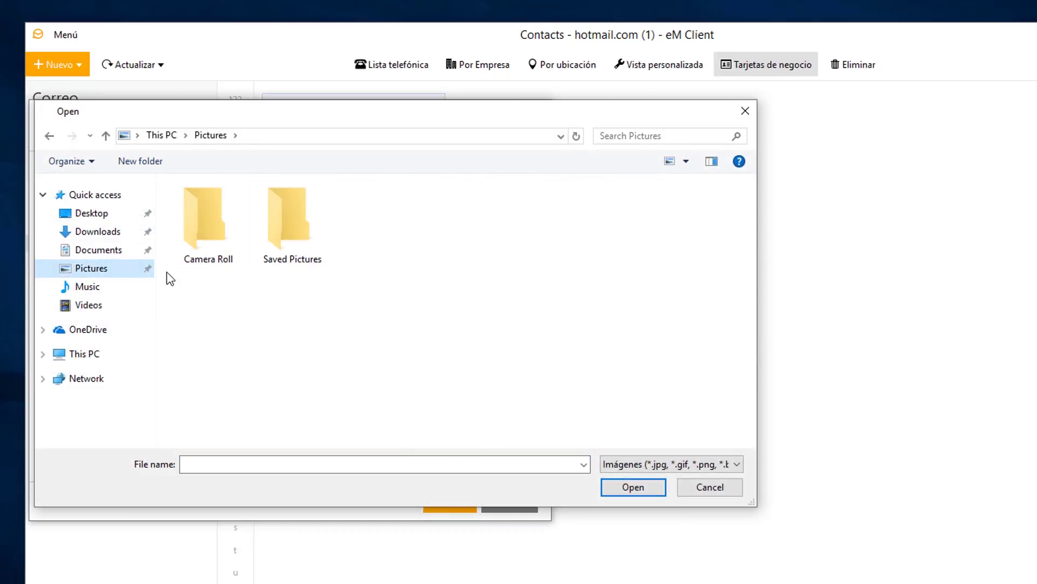
double_click(211, 226)
left_click(213, 223)
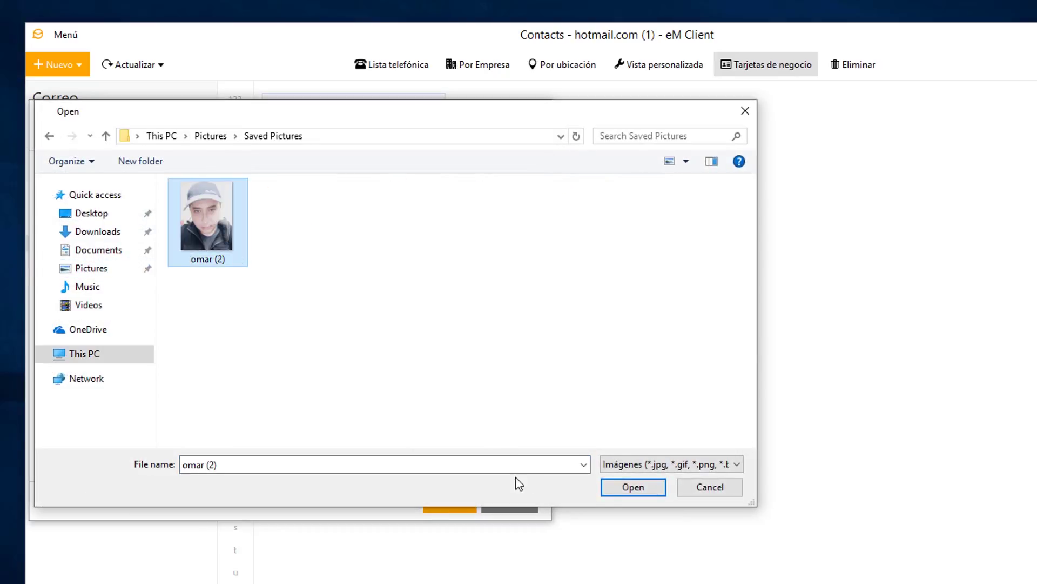
left_click(629, 487)
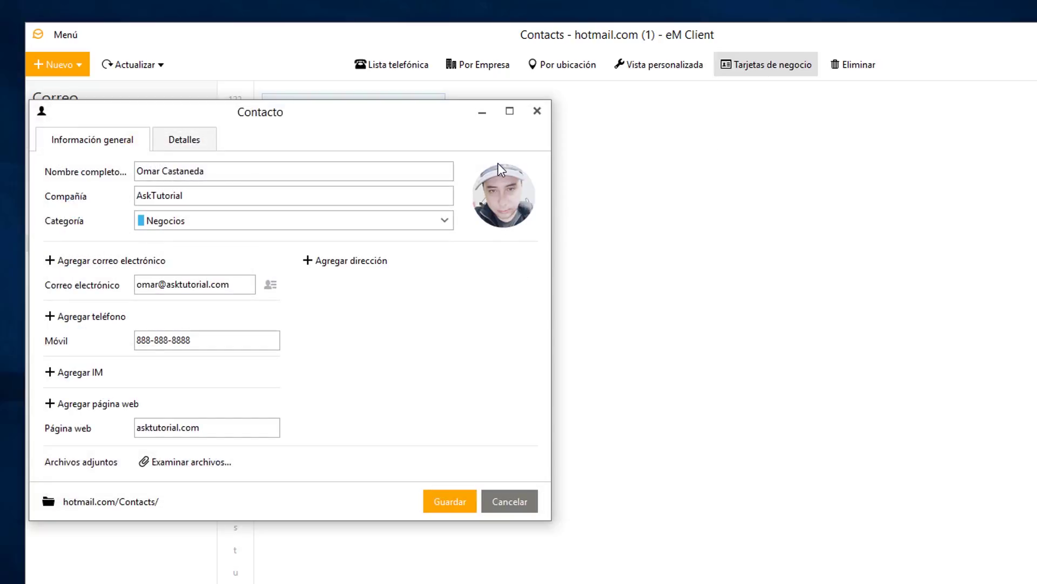
left_click(190, 143)
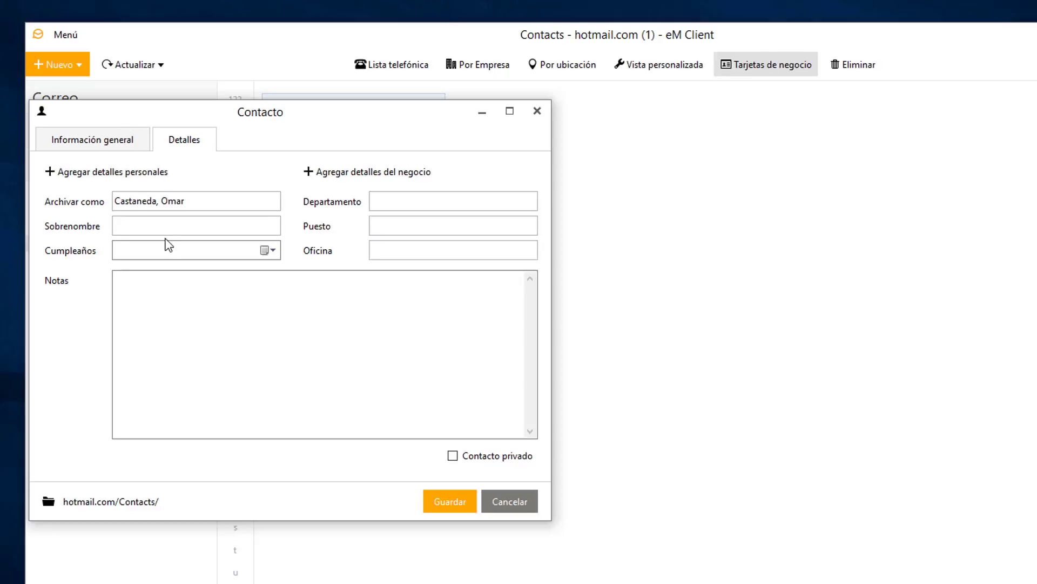
Save the edited contact with its new photo, then return to Correo.
left_click(135, 226)
left_click(448, 502)
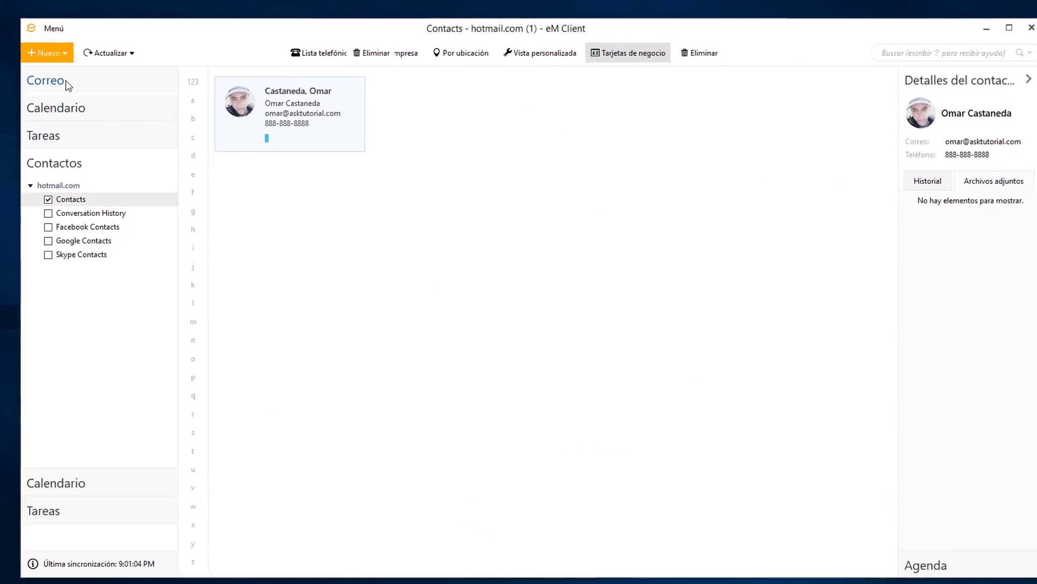
left_click(67, 83)
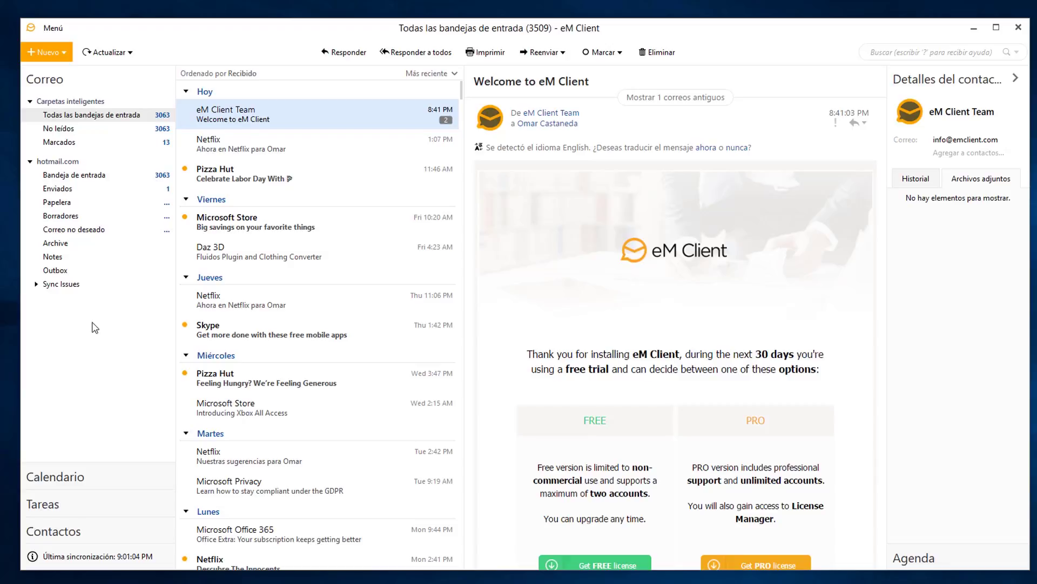
Show the hotmail.com Bandeja de entrada and bring up the Menú > Archivo commands.
left_click(74, 175)
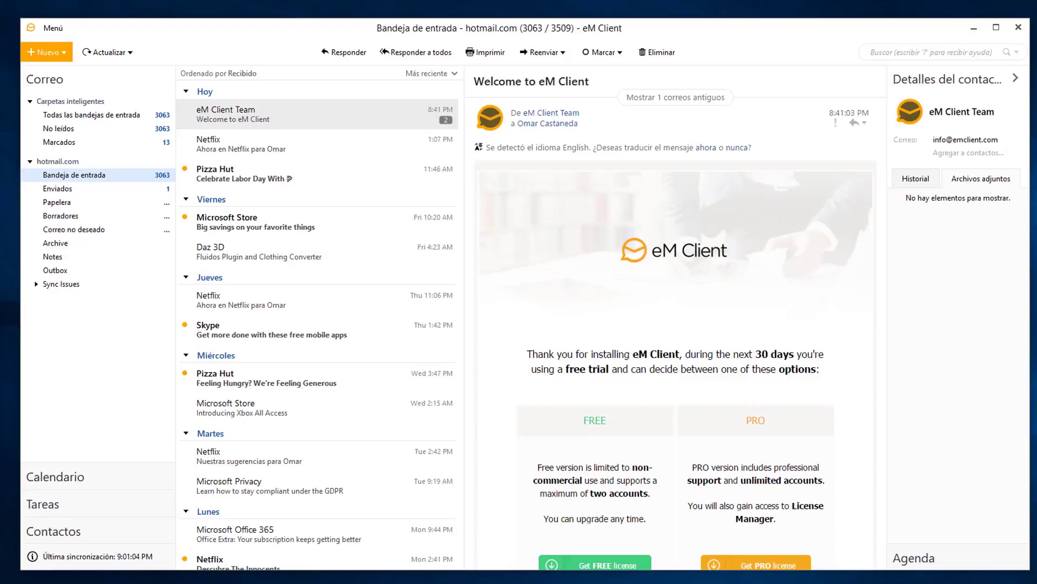
left_click(53, 27)
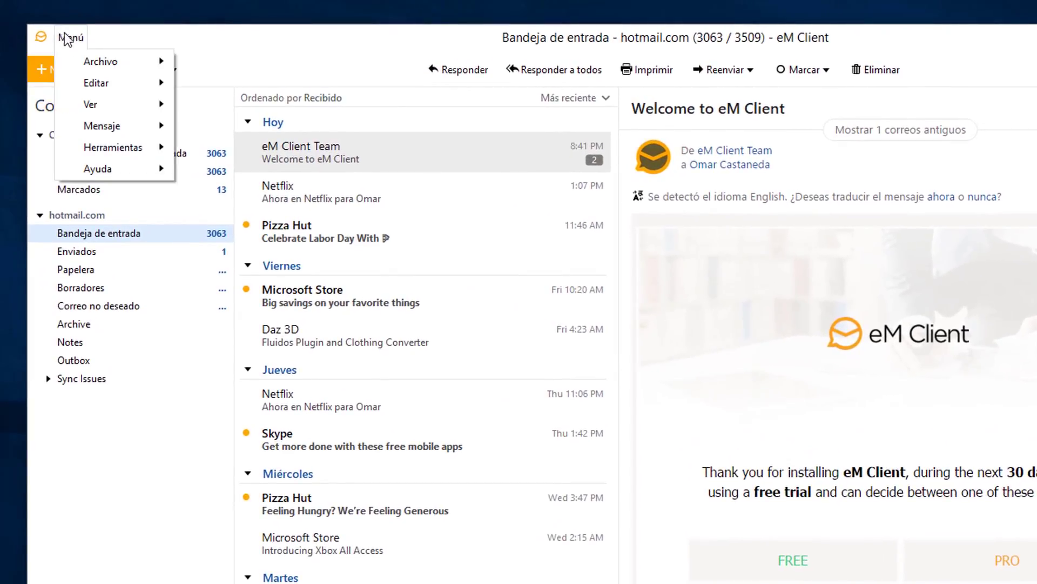
mouse_move(95, 55)
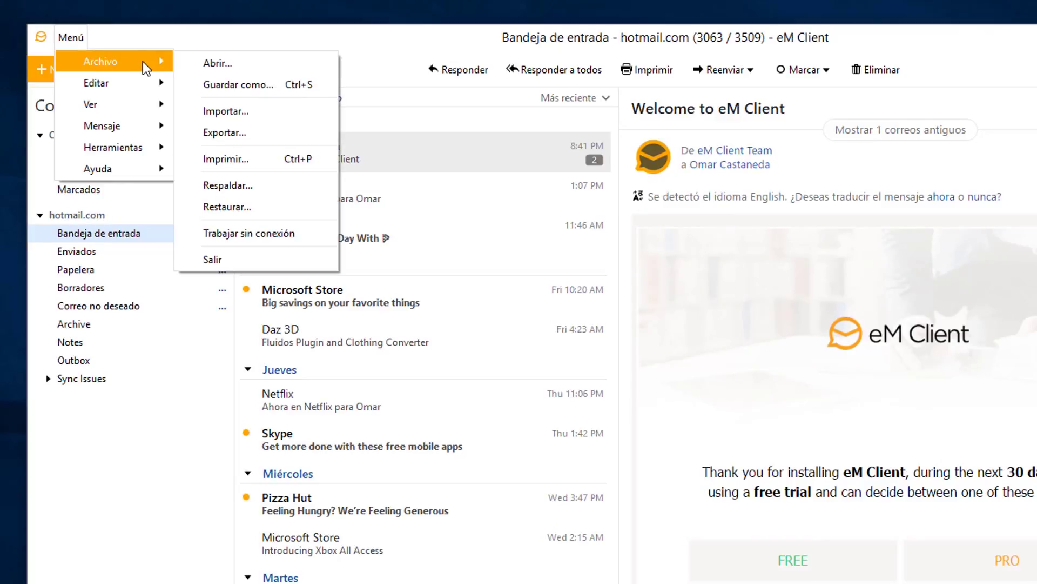
Start an import with 'Contactos como valores separados por comas (.csv)' as the source and continue.
left_click(219, 112)
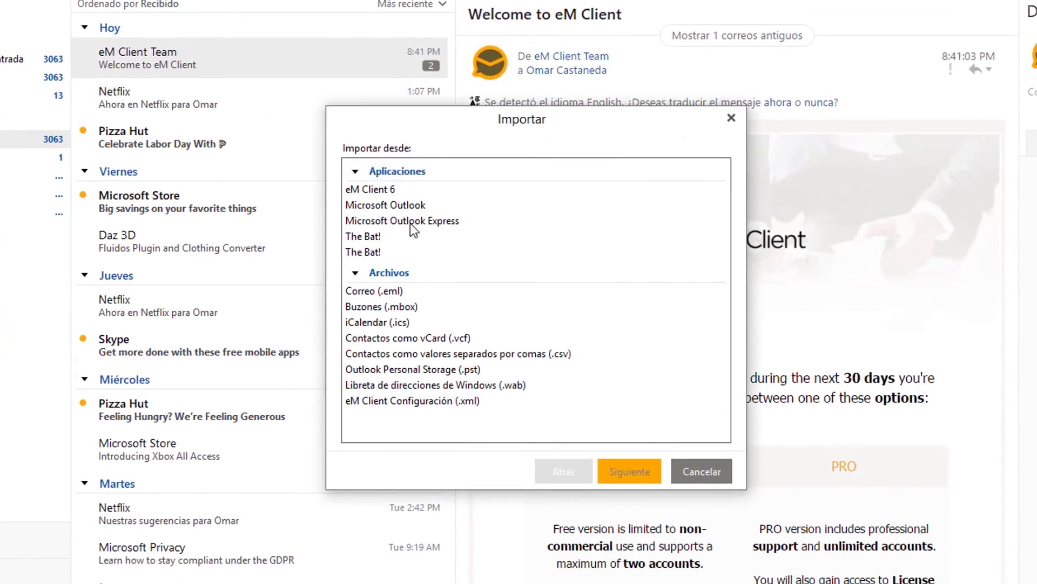
left_click(385, 204)
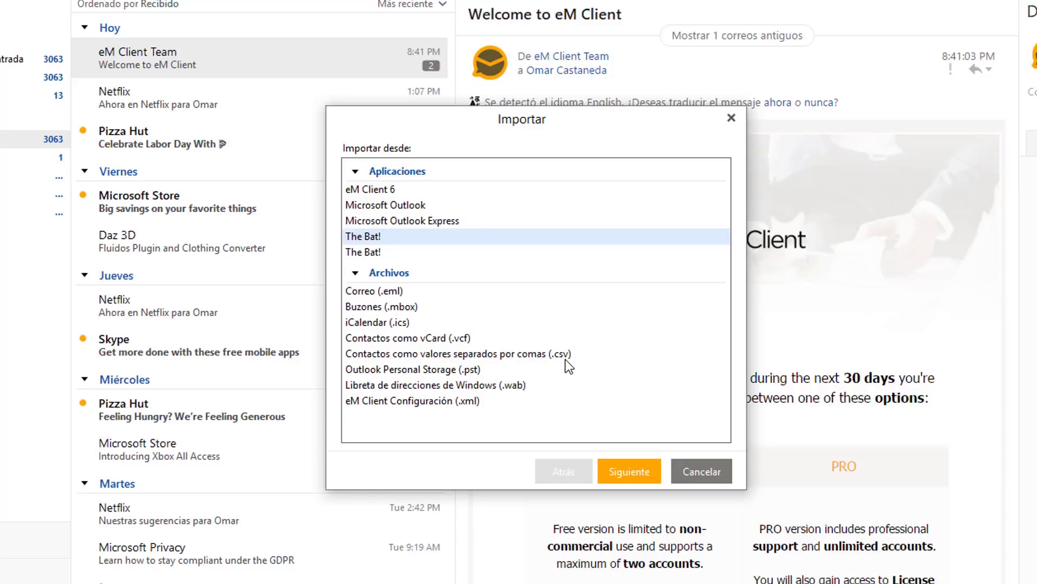
left_click(399, 355)
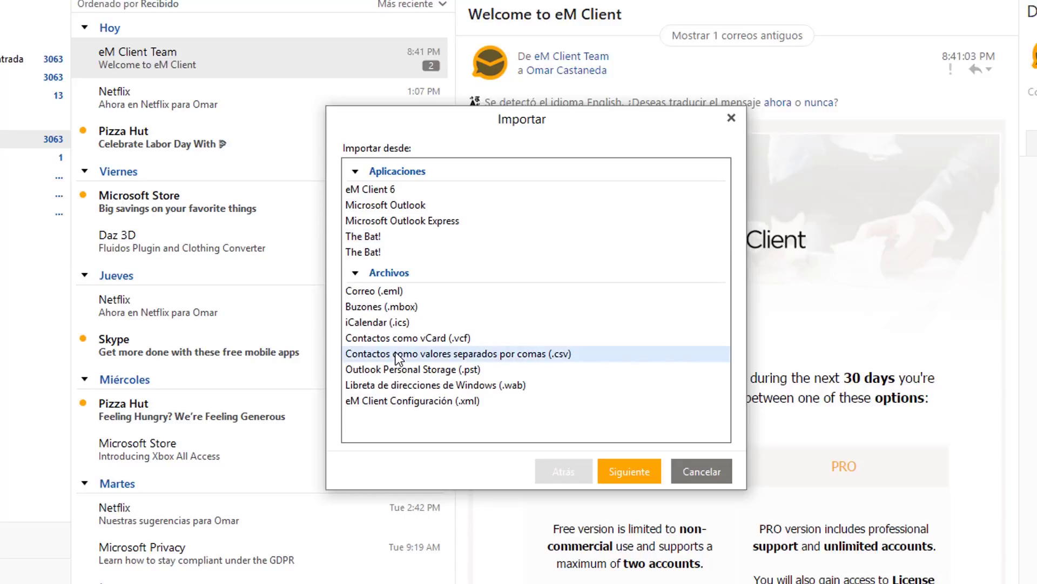
left_click(618, 472)
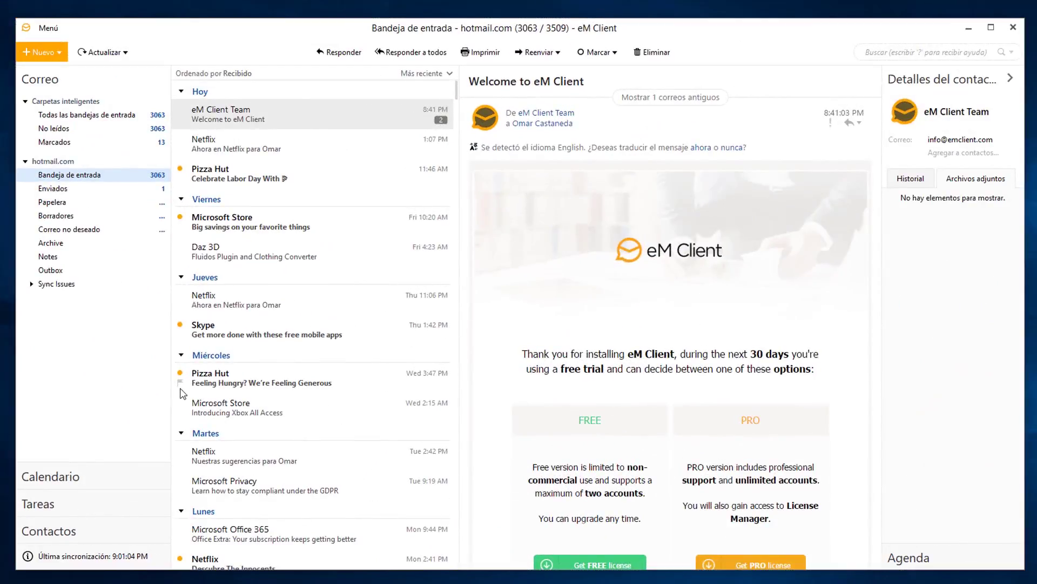
Search the mail for 'Netflix' and look through the matching messages.
left_click(898, 52)
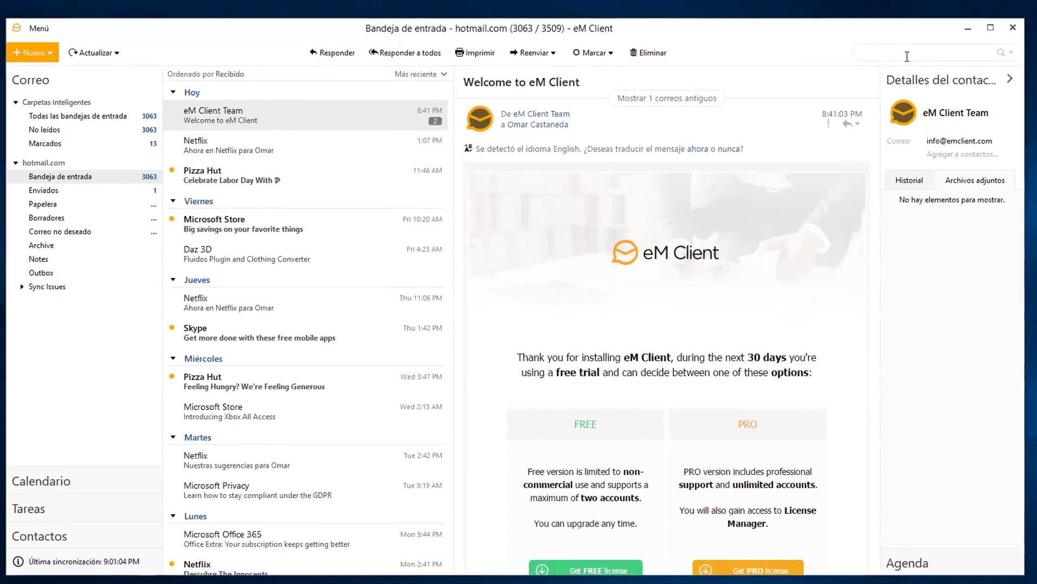
type("Netflix")
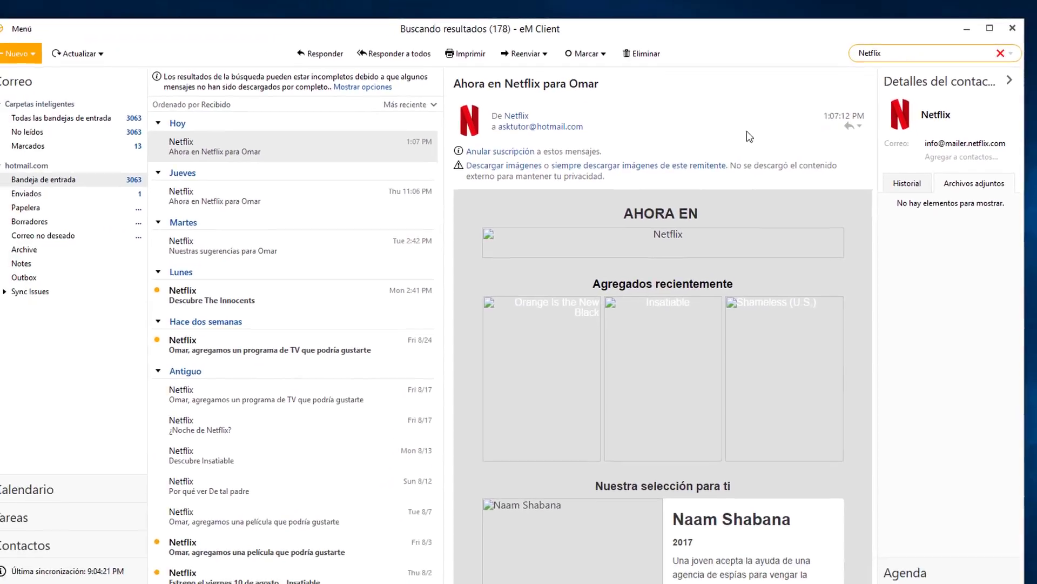
left_click(212, 231)
left_click(324, 245)
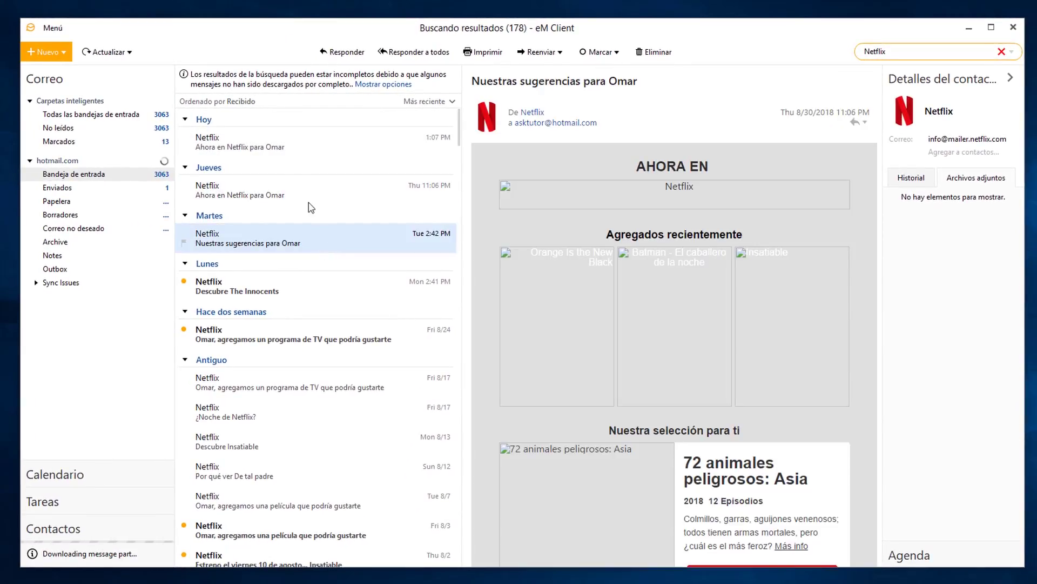
left_click(281, 147)
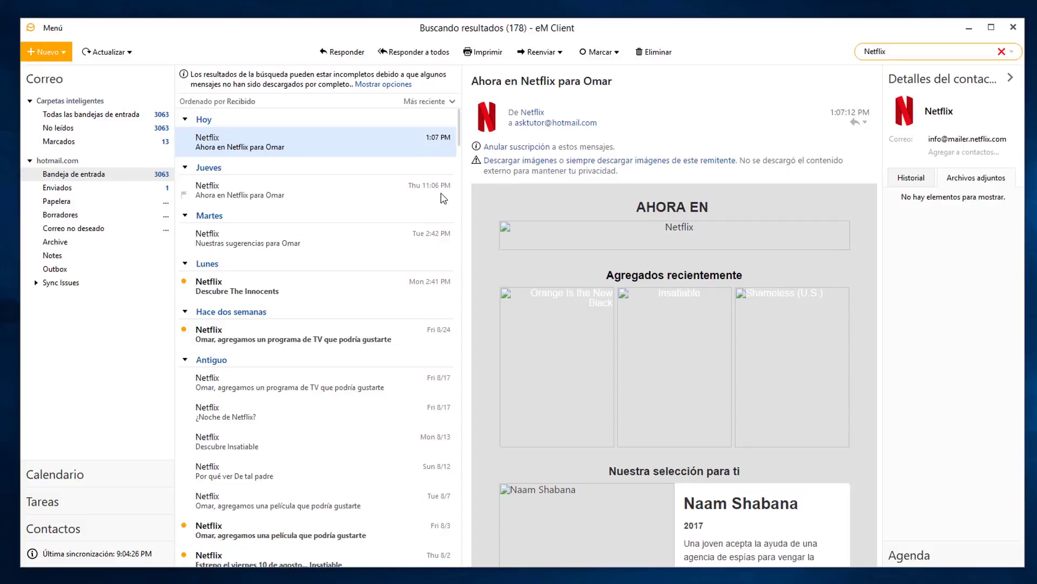
Flag Thursday's Netflix message and check it in the Marcados folder.
left_click(185, 196)
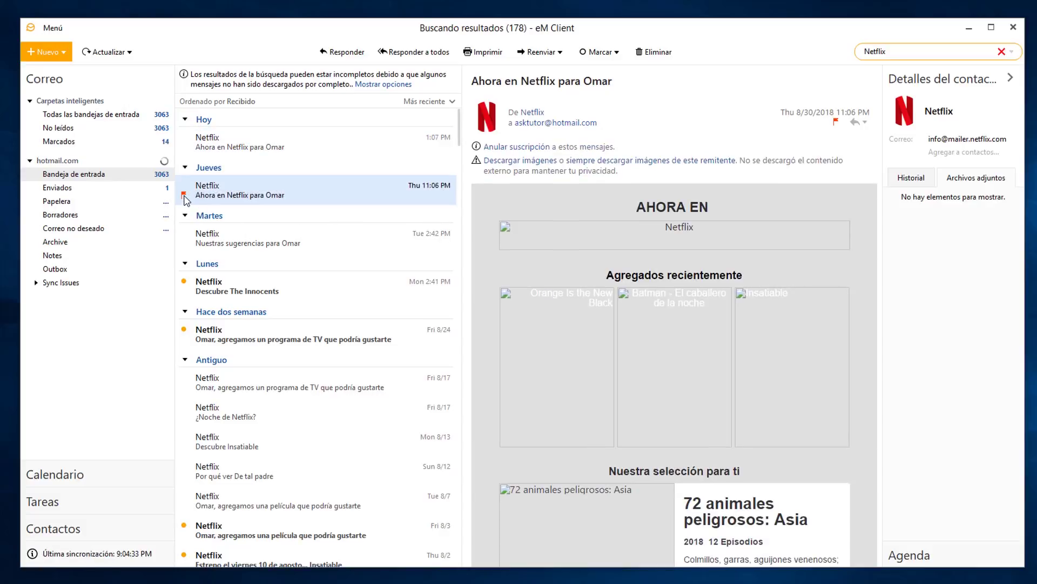
left_click(184, 196)
left_click(58, 142)
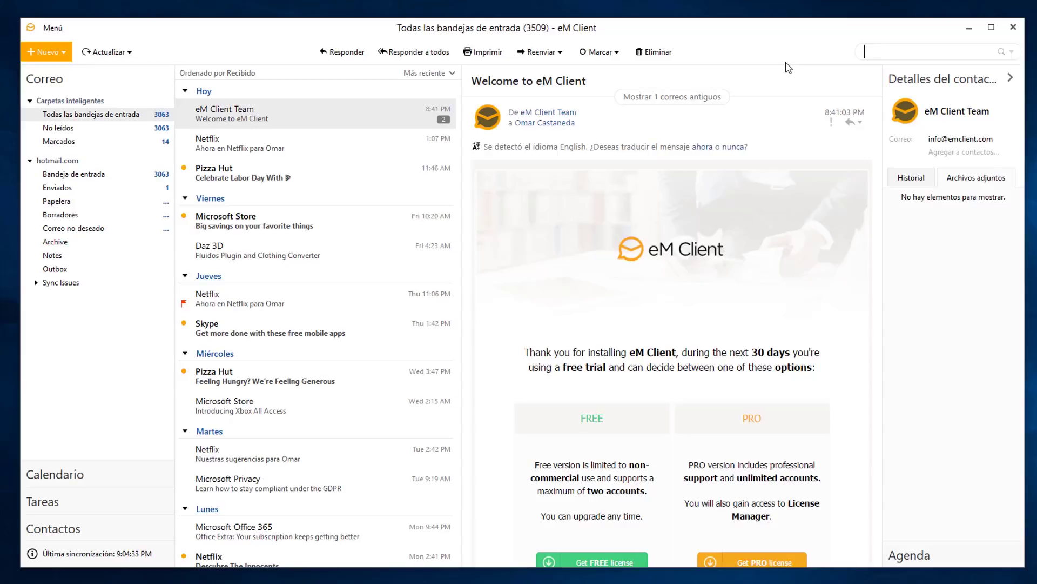
left_click(56, 29)
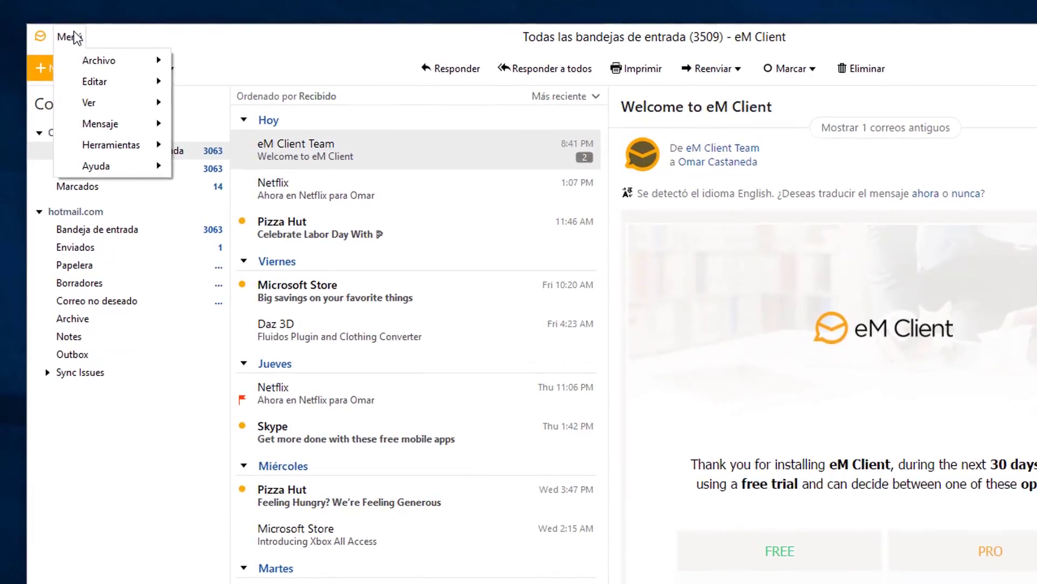
mouse_move(99, 152)
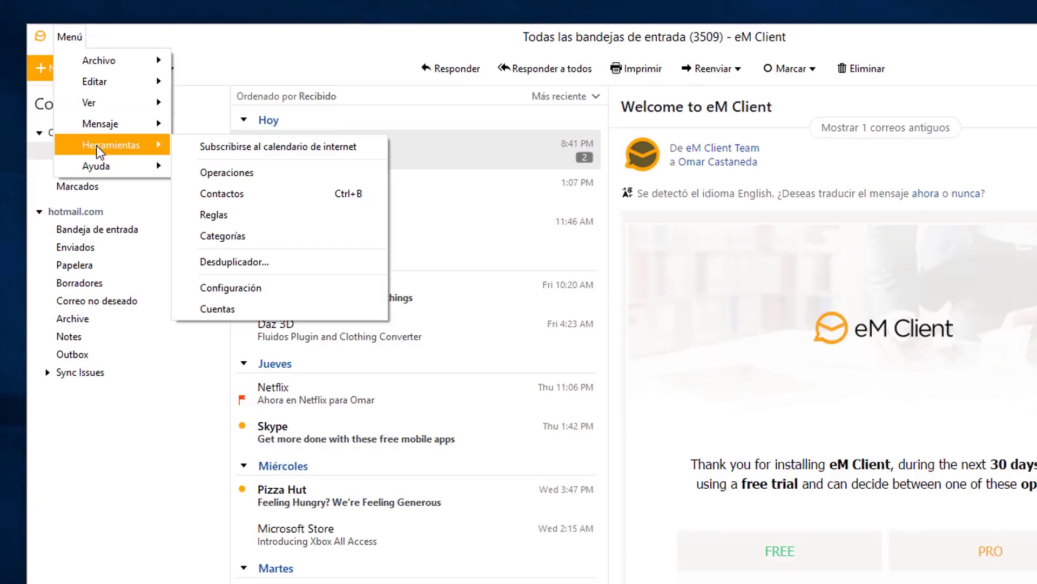
left_click(204, 286)
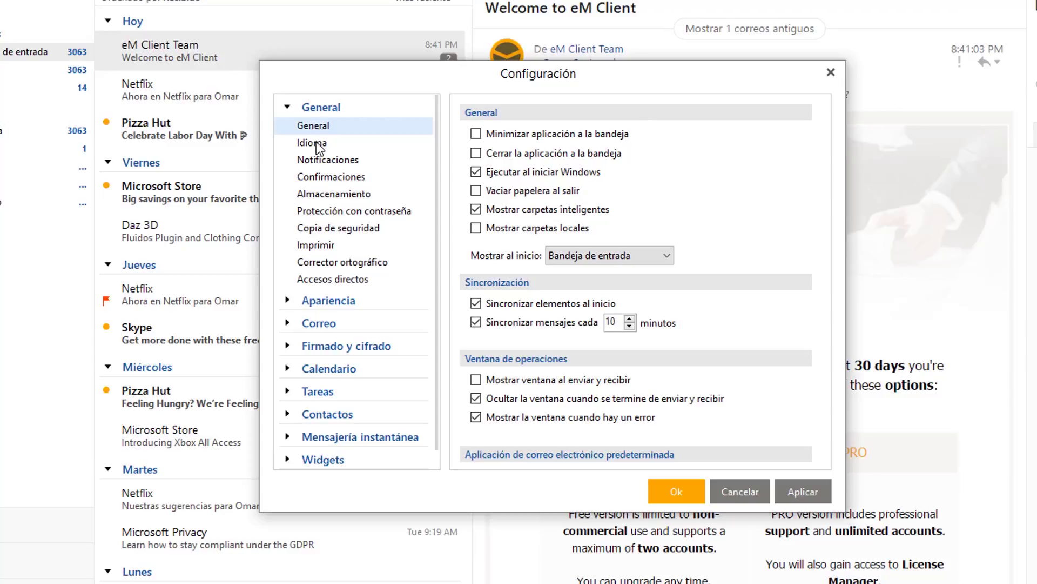
left_click(313, 143)
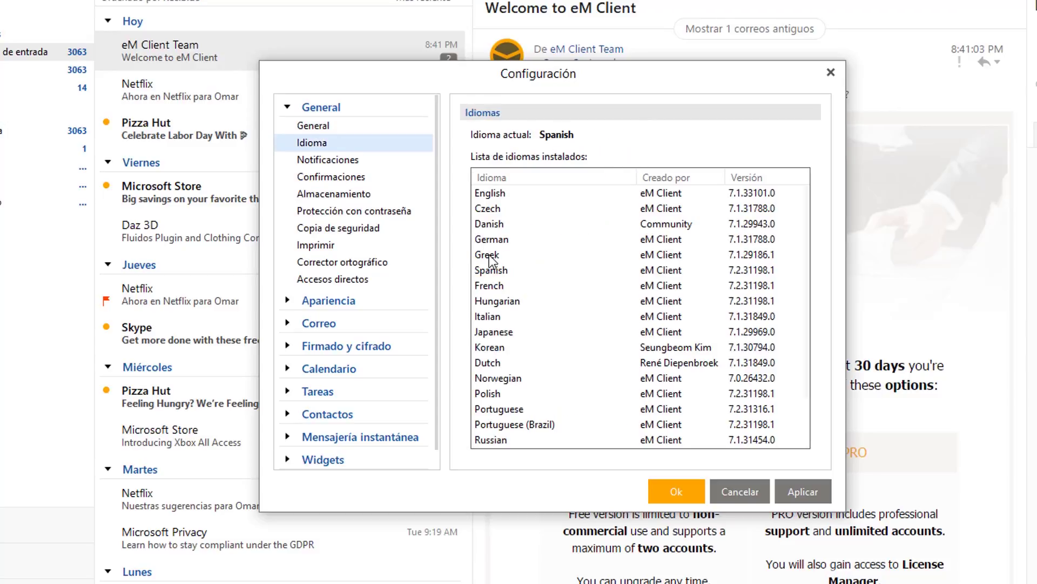
left_click(493, 227)
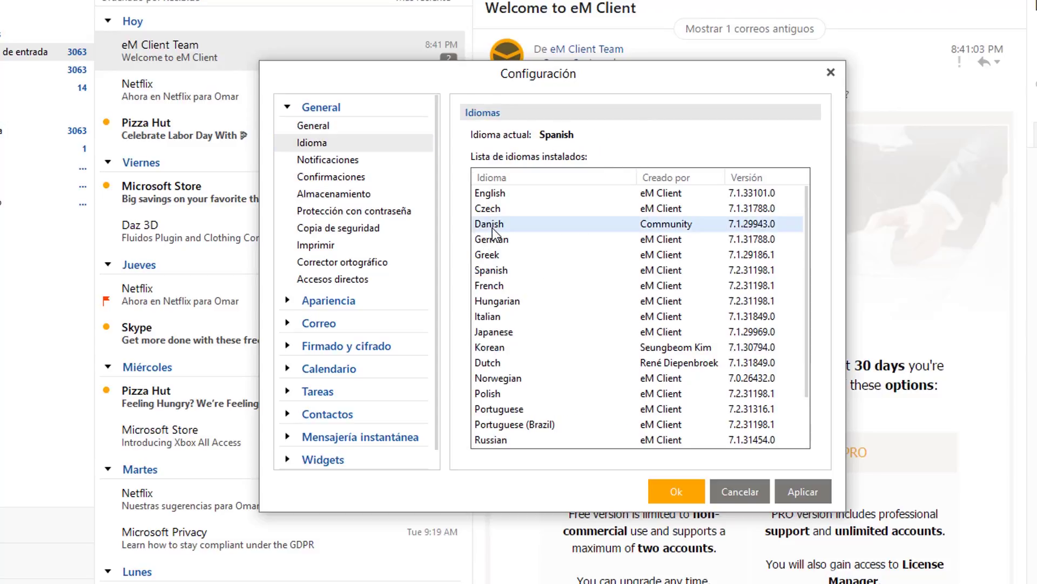
left_click(497, 270)
scroll(497, 281, "down", 1)
scroll(498, 286, "up", 1)
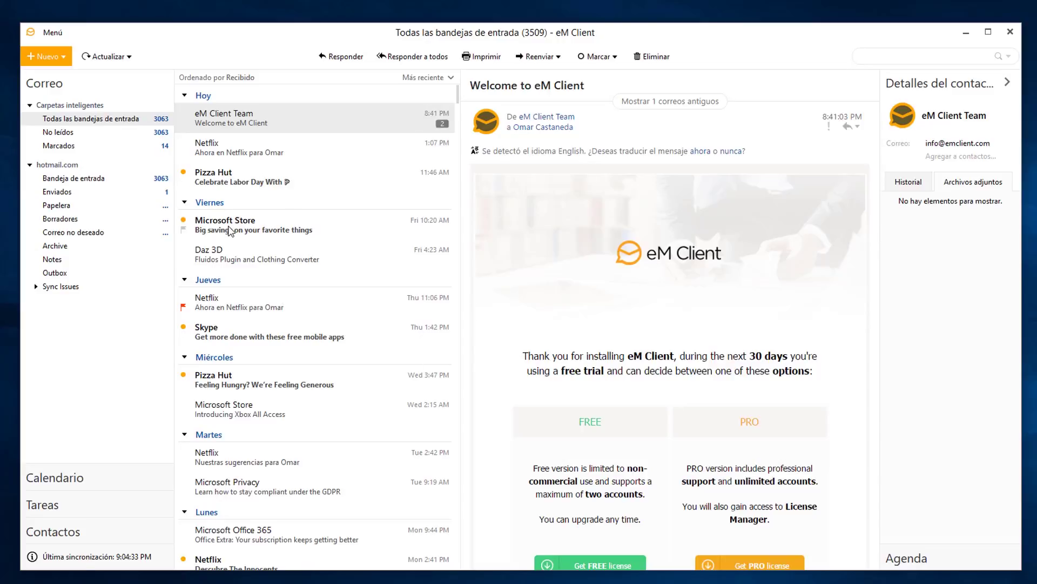
left_click(53, 33)
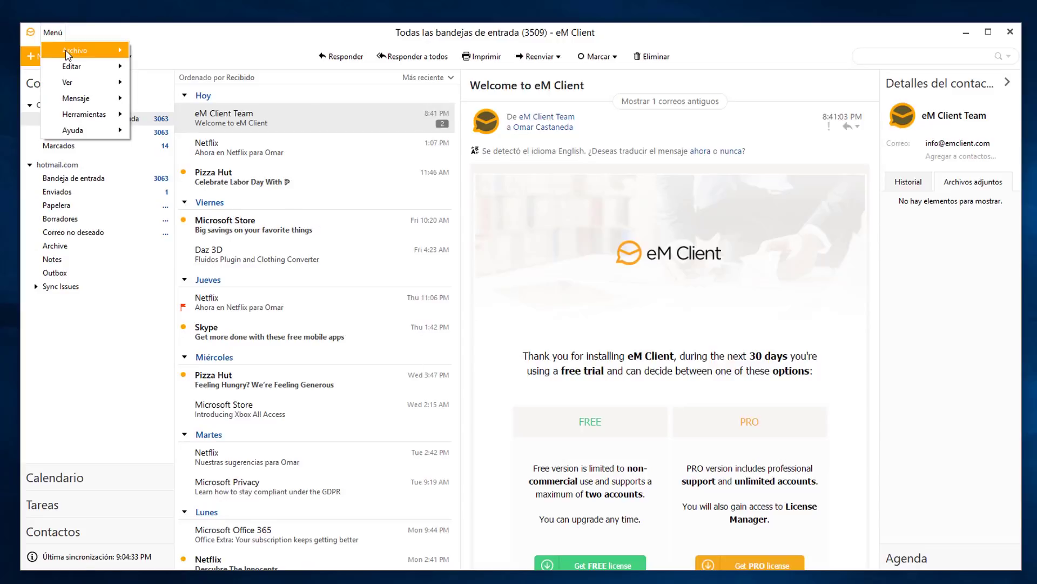
mouse_move(67, 55)
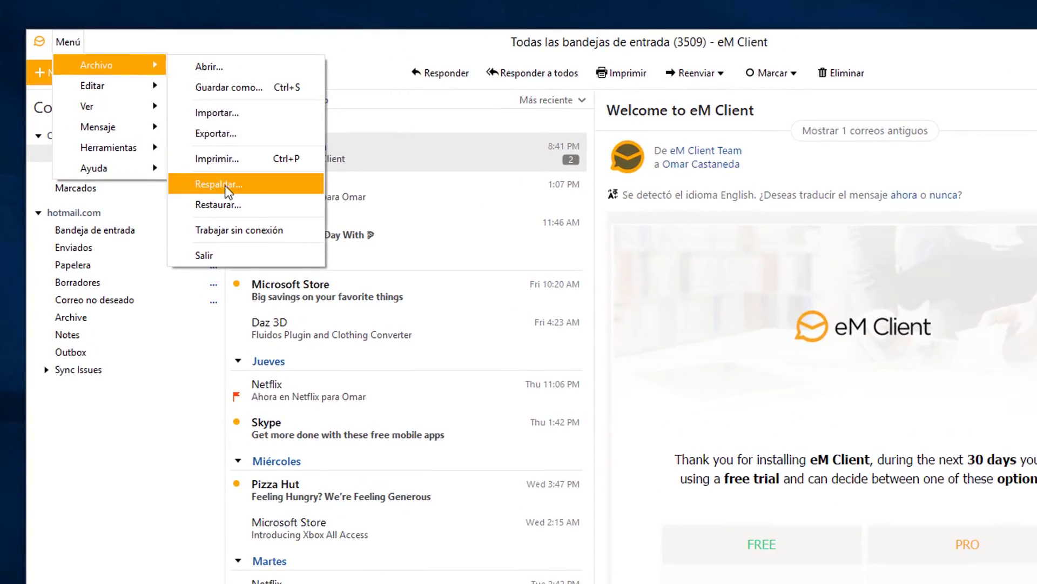
left_click(262, 193)
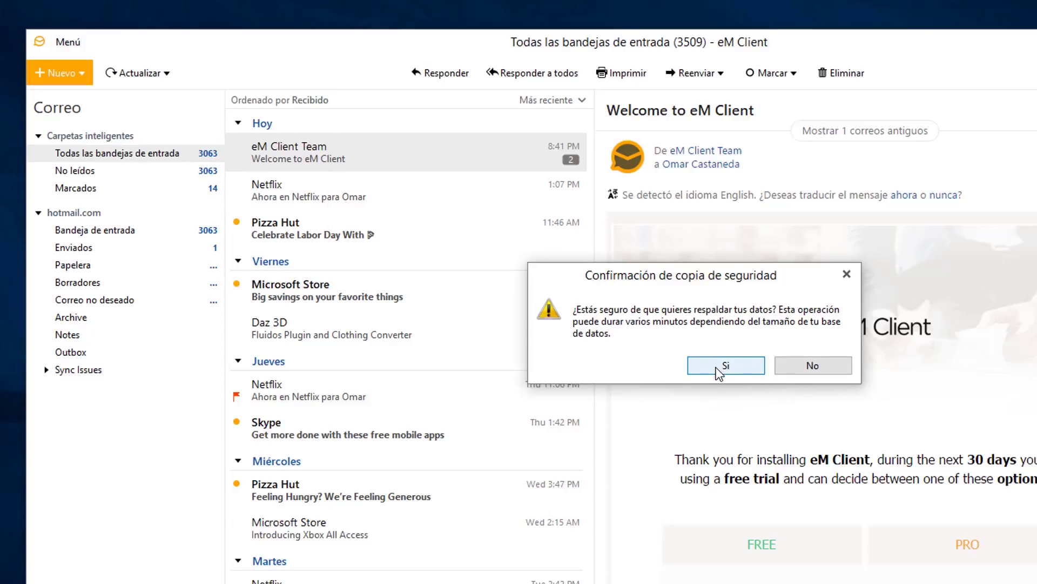
left_click(847, 276)
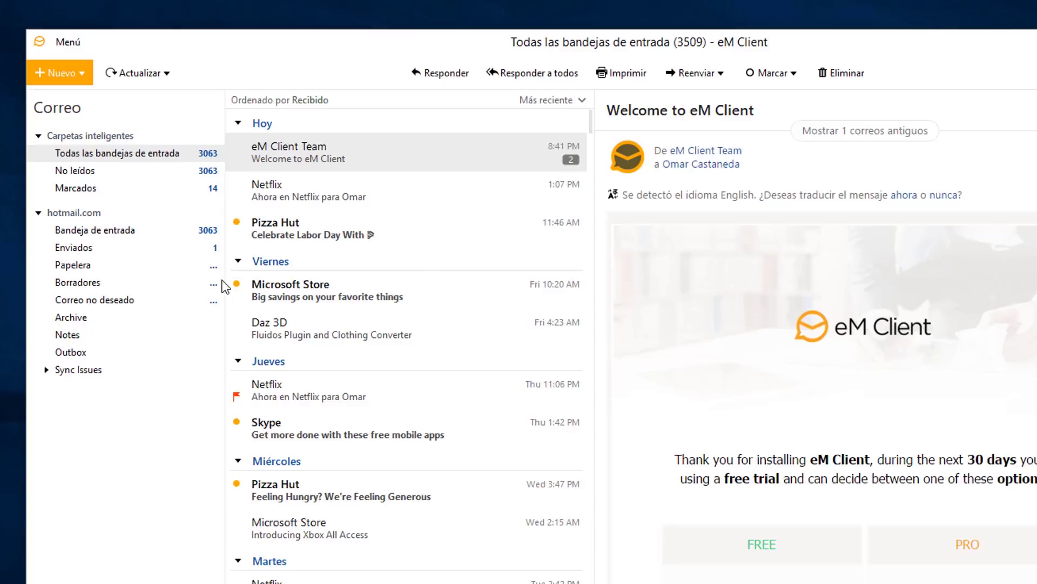
left_click(75, 47)
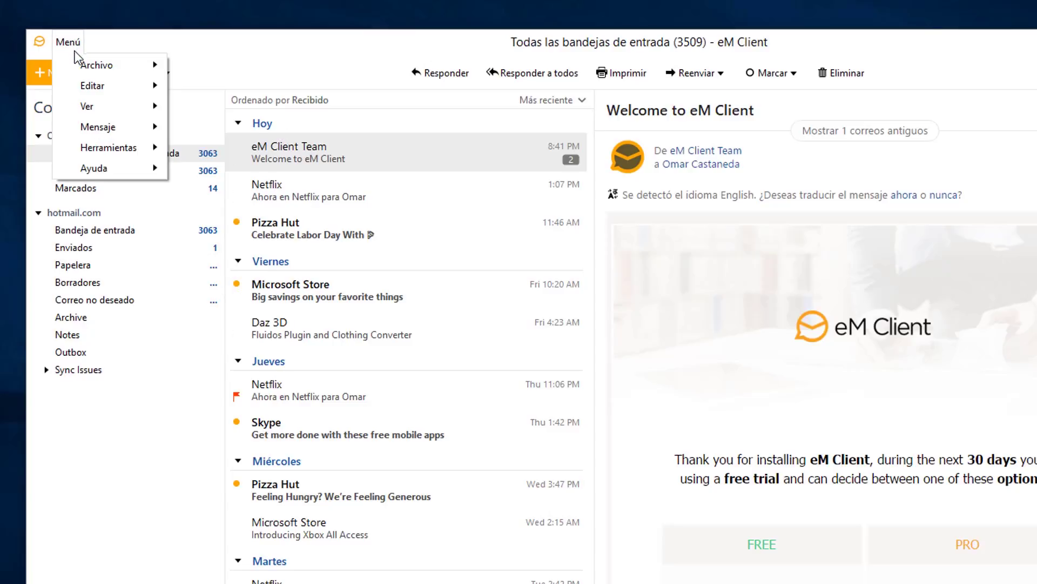
mouse_move(82, 63)
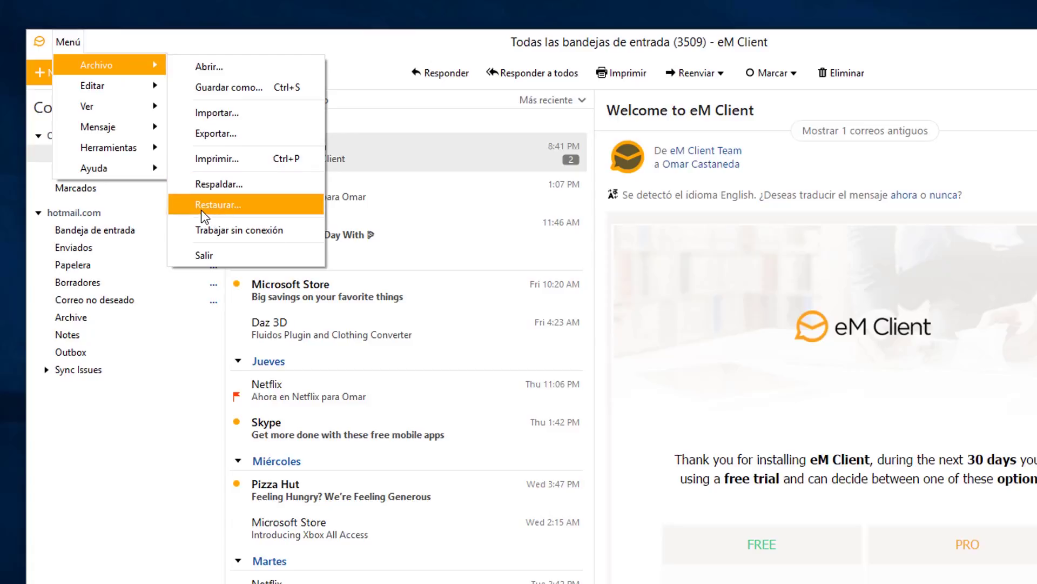
left_click(219, 206)
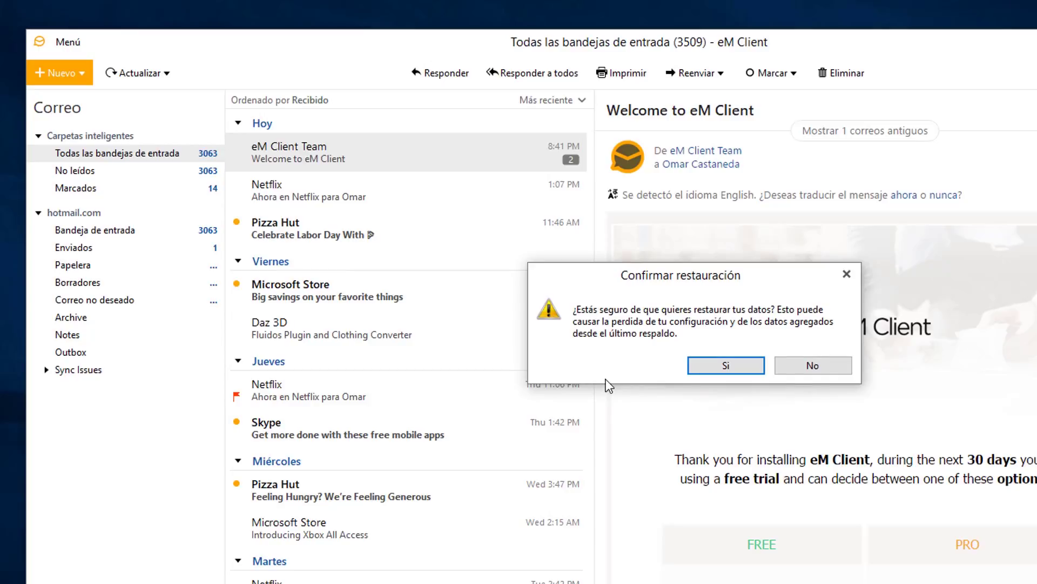
left_click(846, 279)
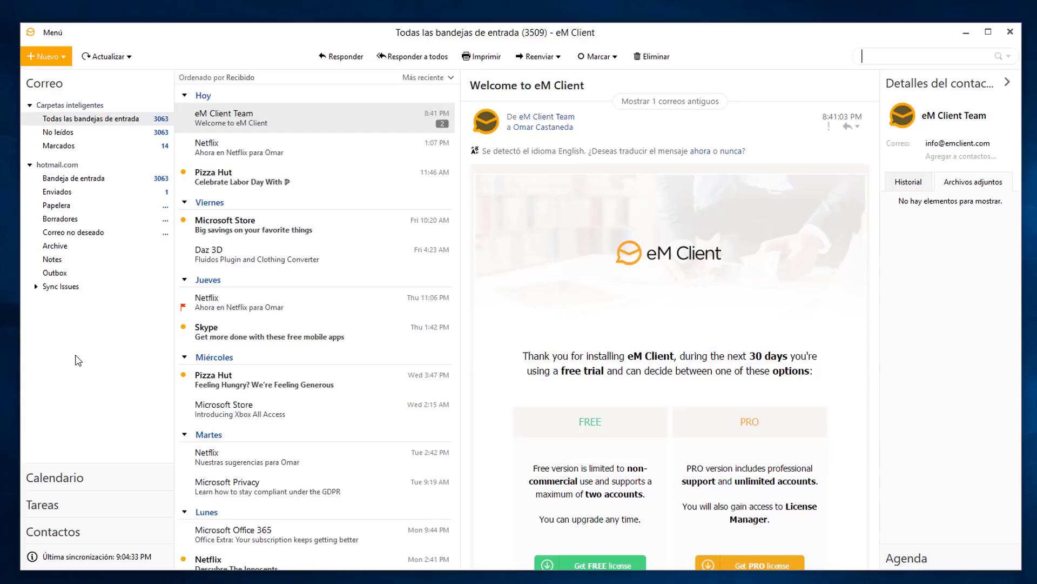
left_click(54, 33)
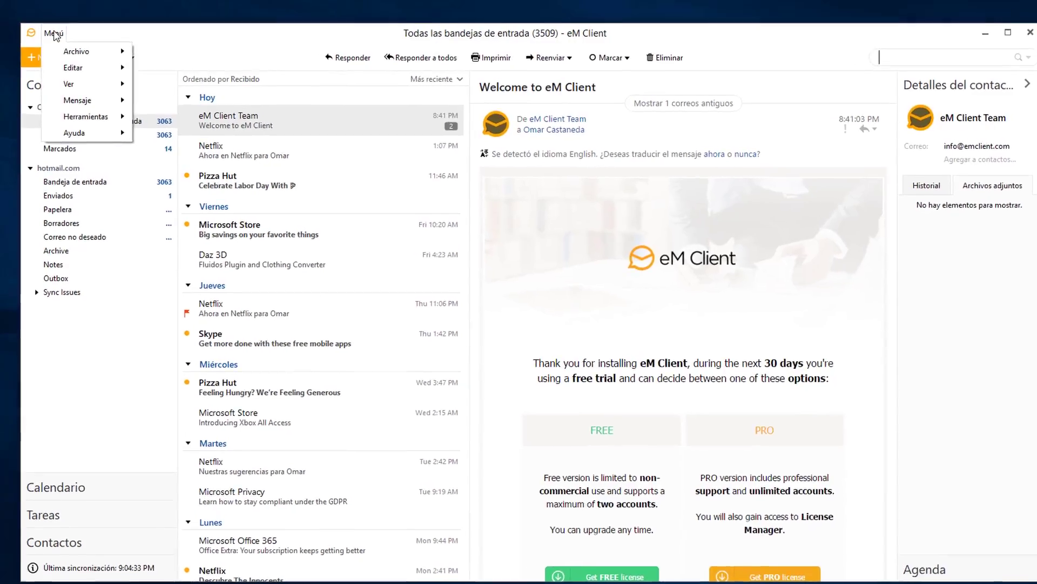
mouse_move(73, 50)
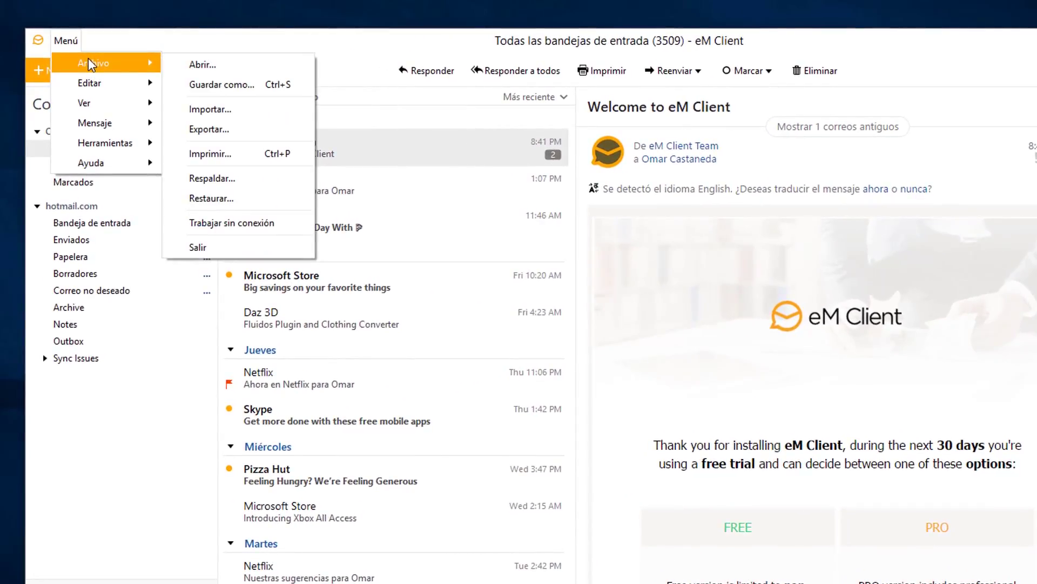
left_click(209, 132)
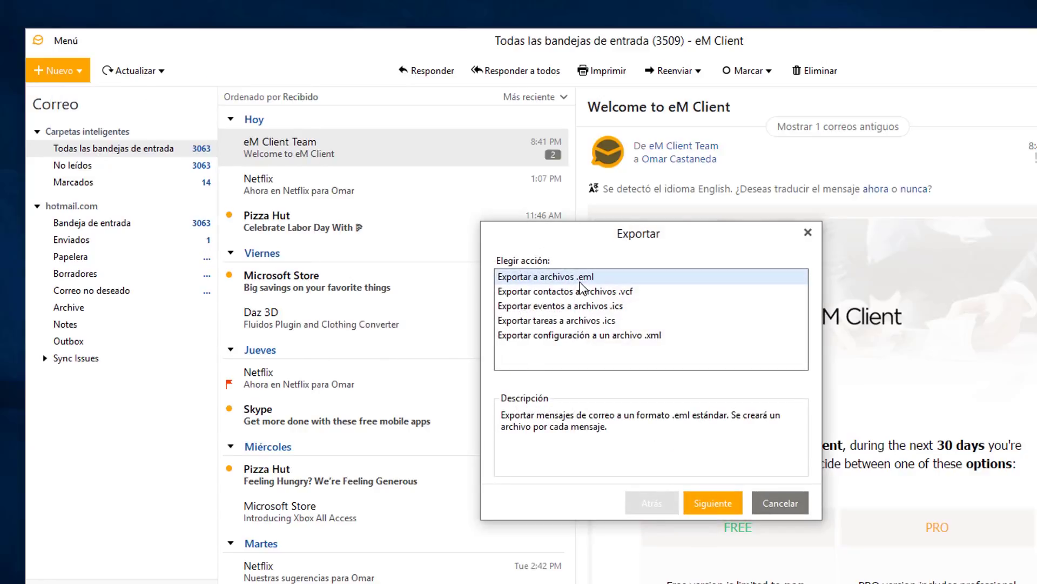
left_click(575, 336)
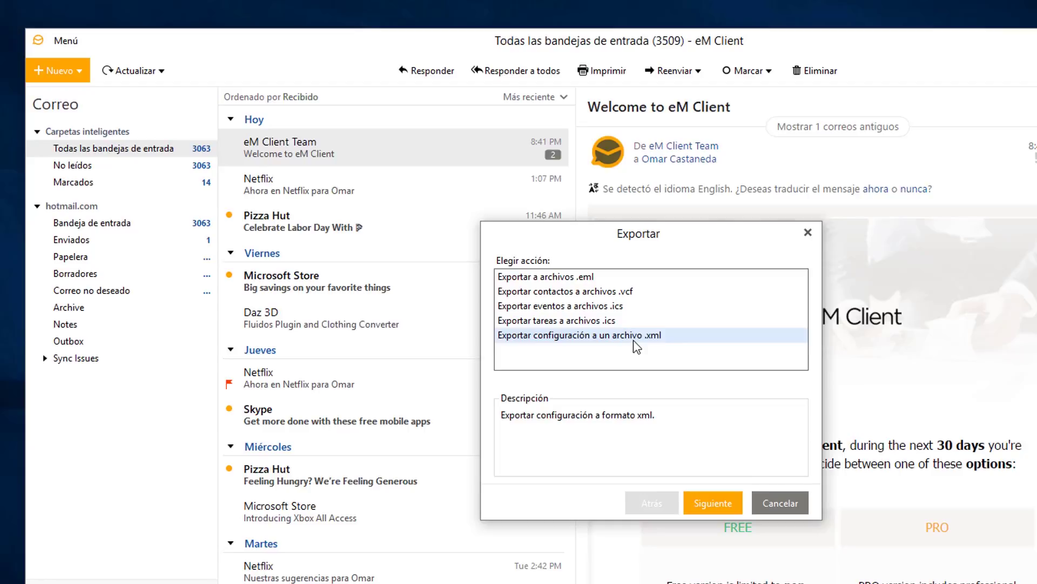
left_click(808, 231)
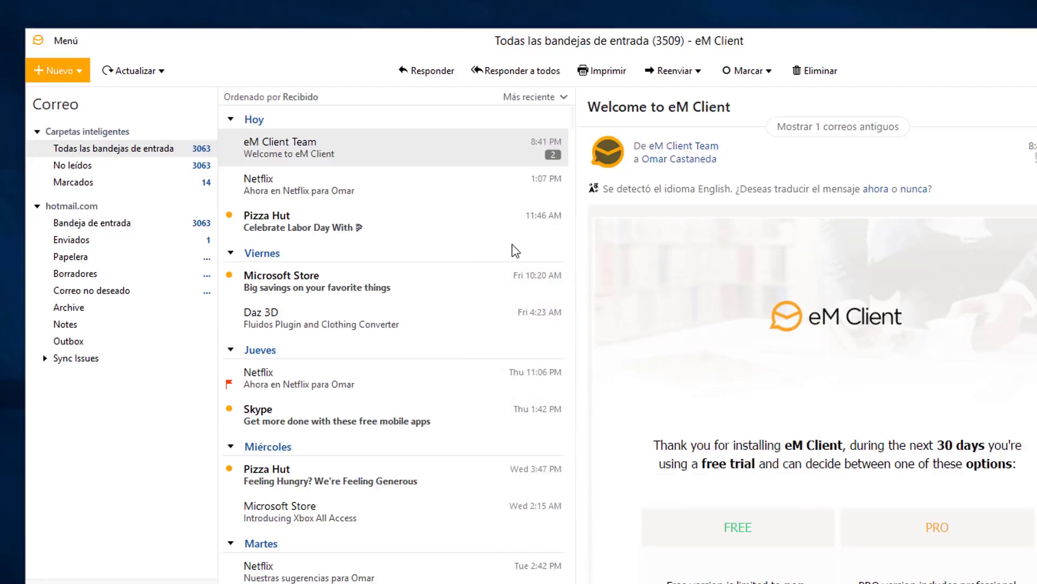
Open Importar, pick eM Client Configuración (.xml), then dismiss the dialog with Esc without importing.
left_click(75, 38)
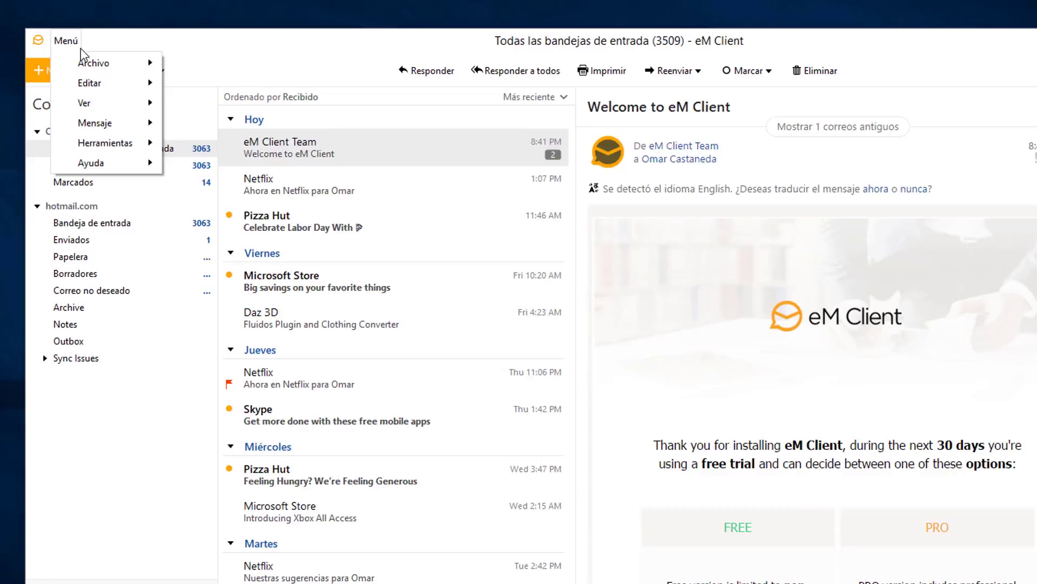
mouse_move(89, 60)
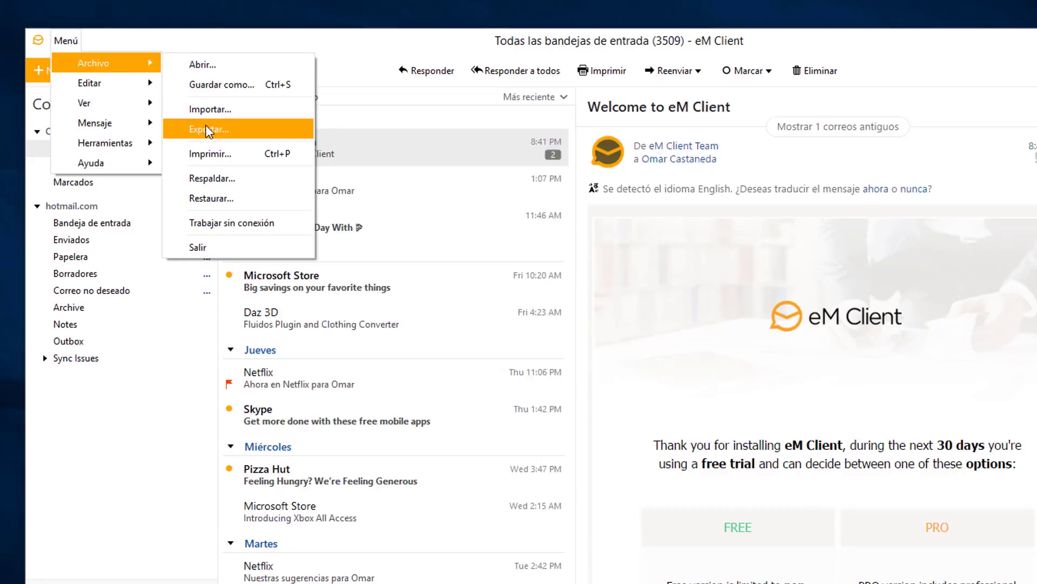
left_click(206, 110)
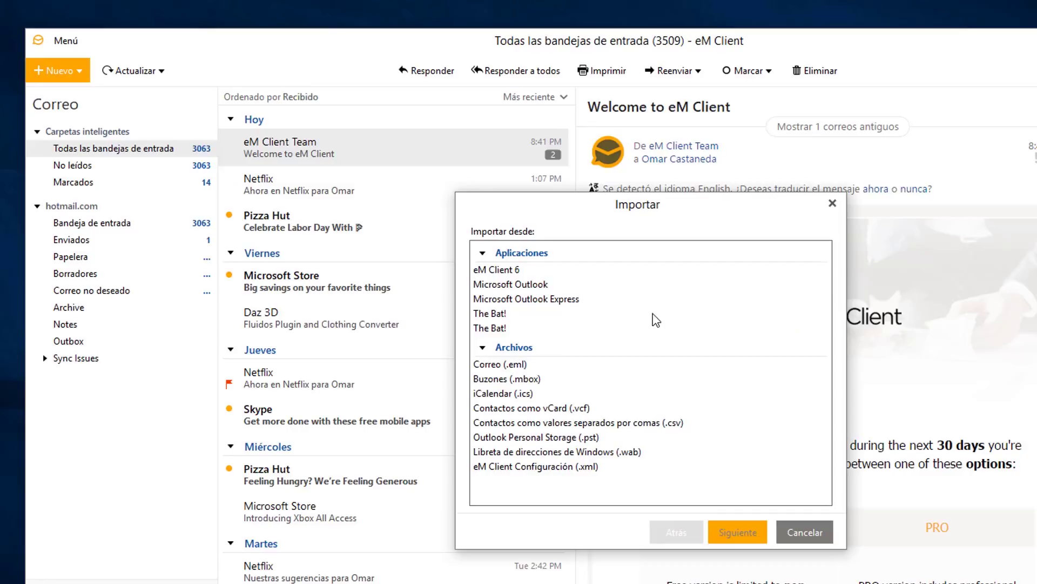
left_click(527, 466)
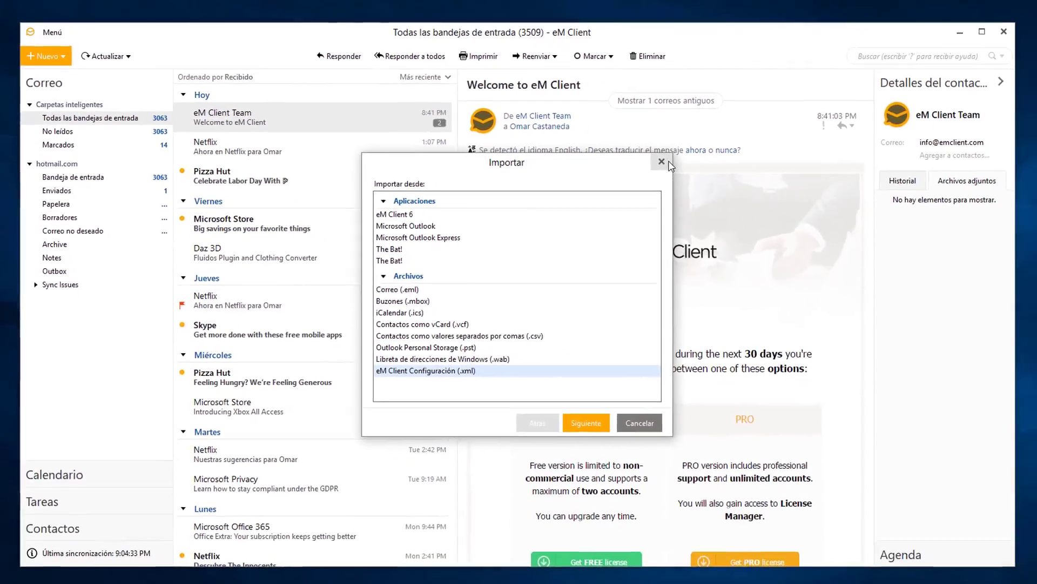
key("Escape")
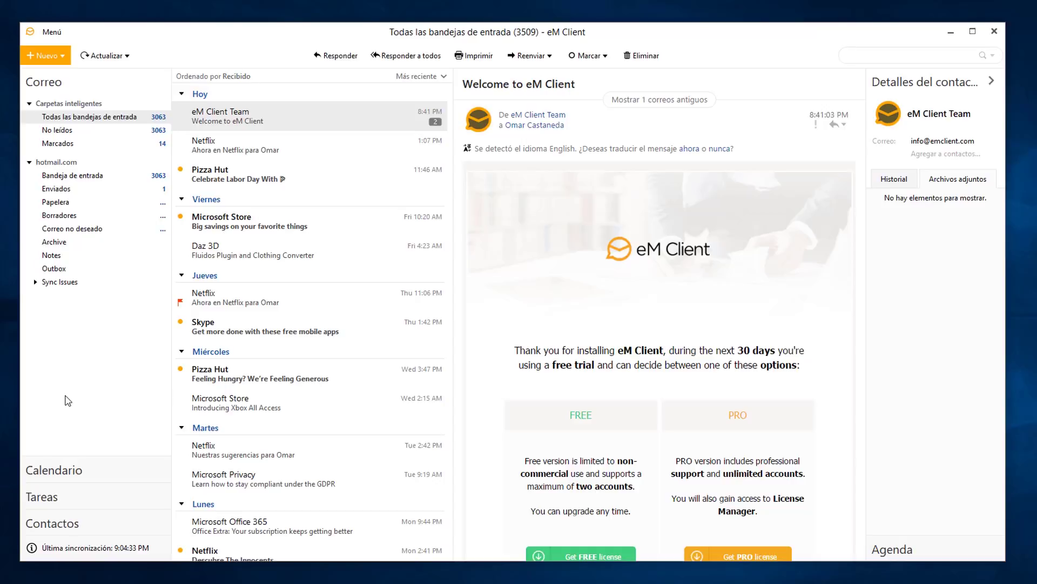
left_click(60, 32)
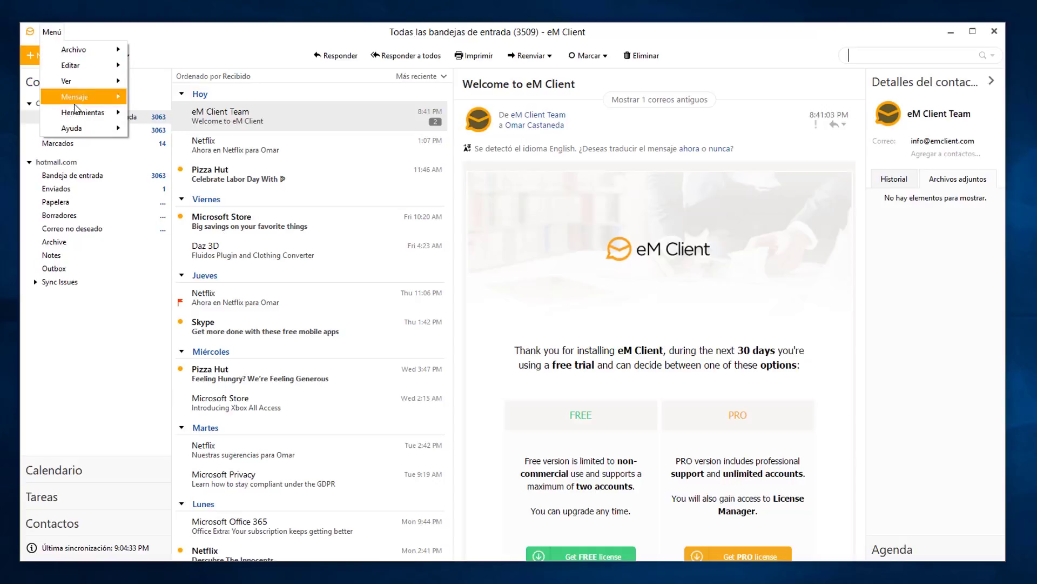
mouse_move(70, 112)
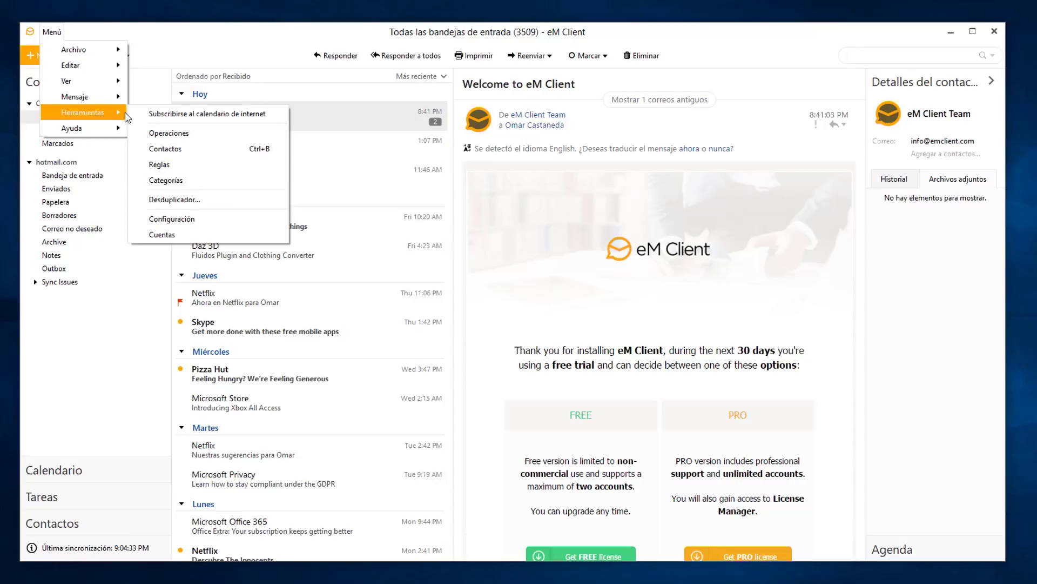
left_click(165, 224)
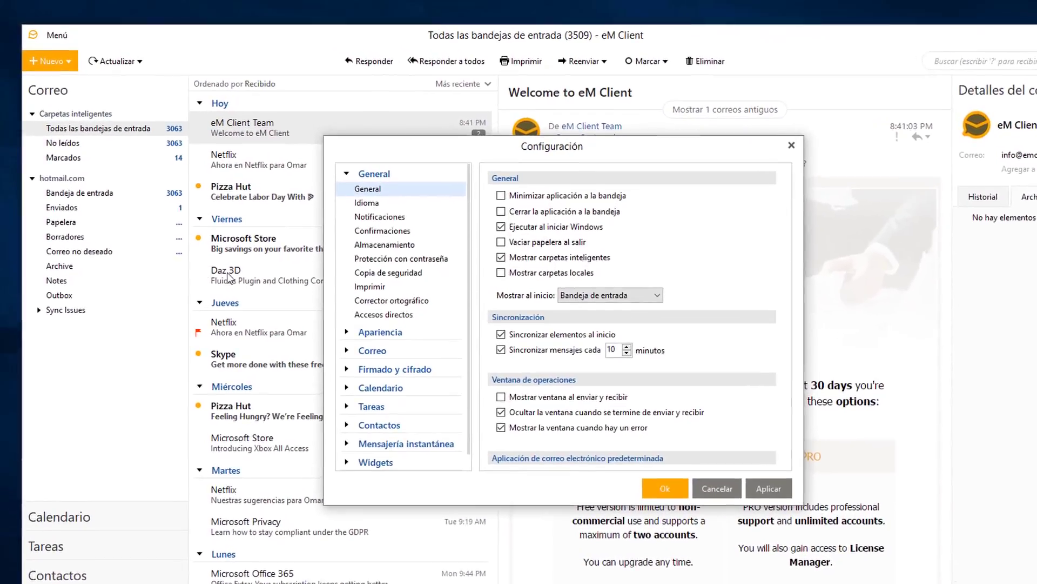
left_click(368, 345)
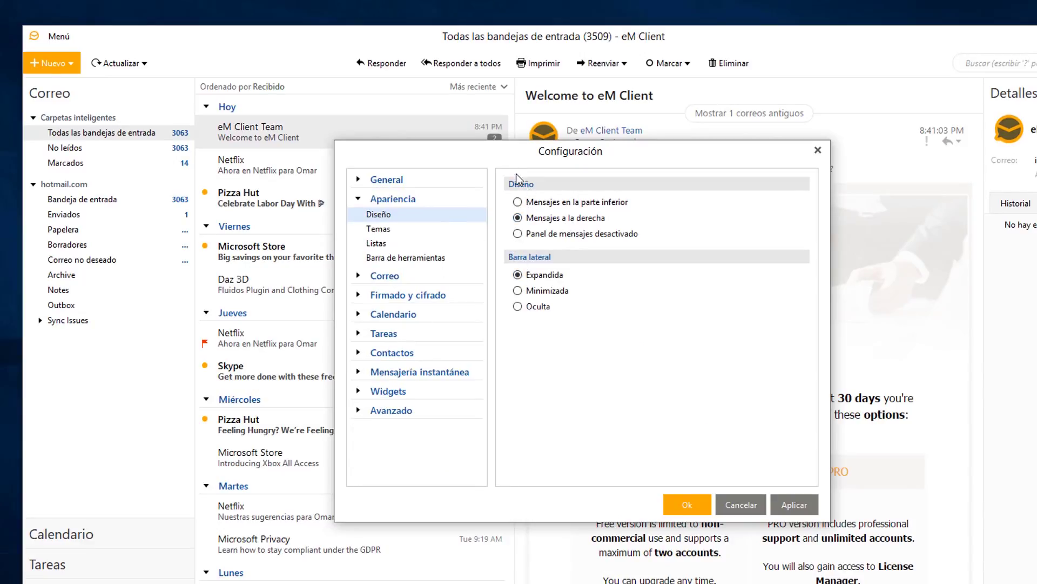
left_click_drag(503, 150, 512, 452)
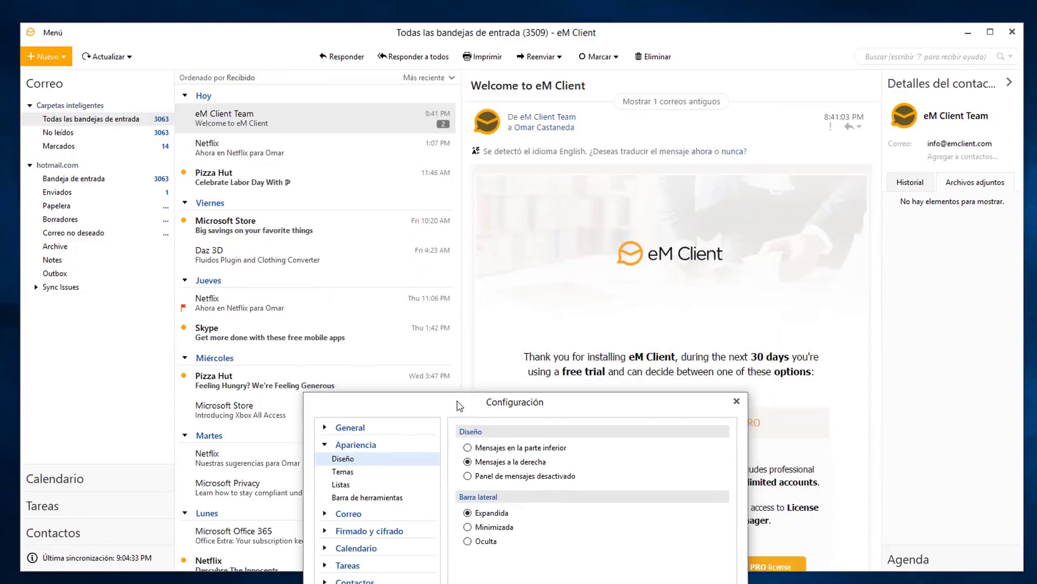
left_click_drag(457, 405, 460, 119)
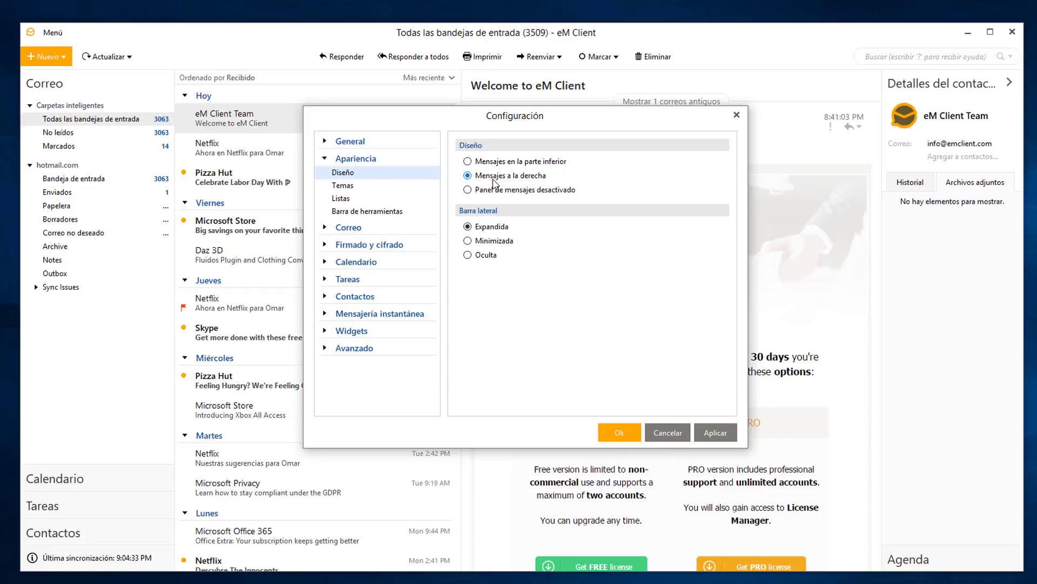
left_click(468, 162)
left_click(717, 439)
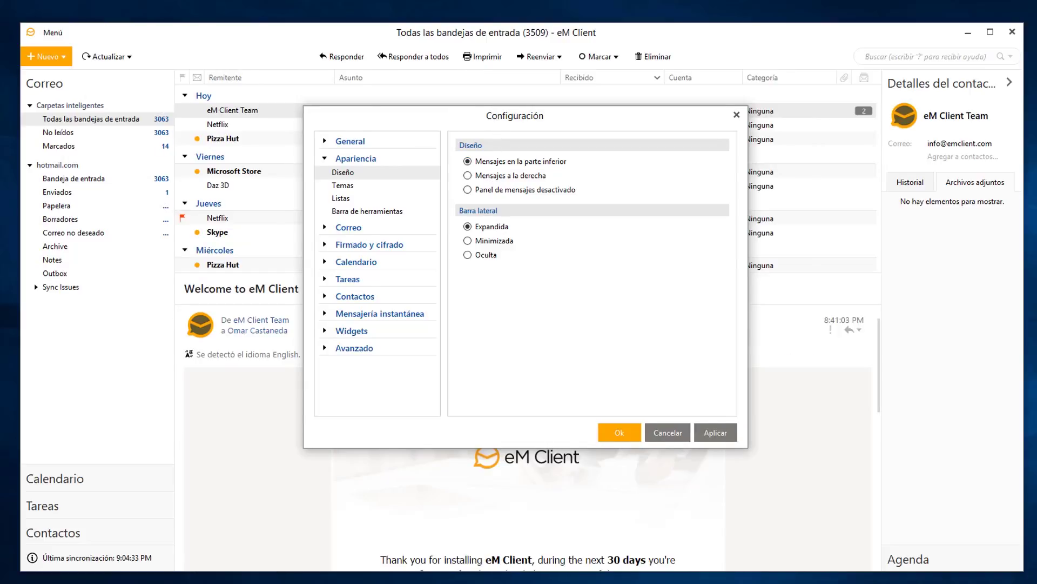
left_click_drag(498, 124, 509, 196)
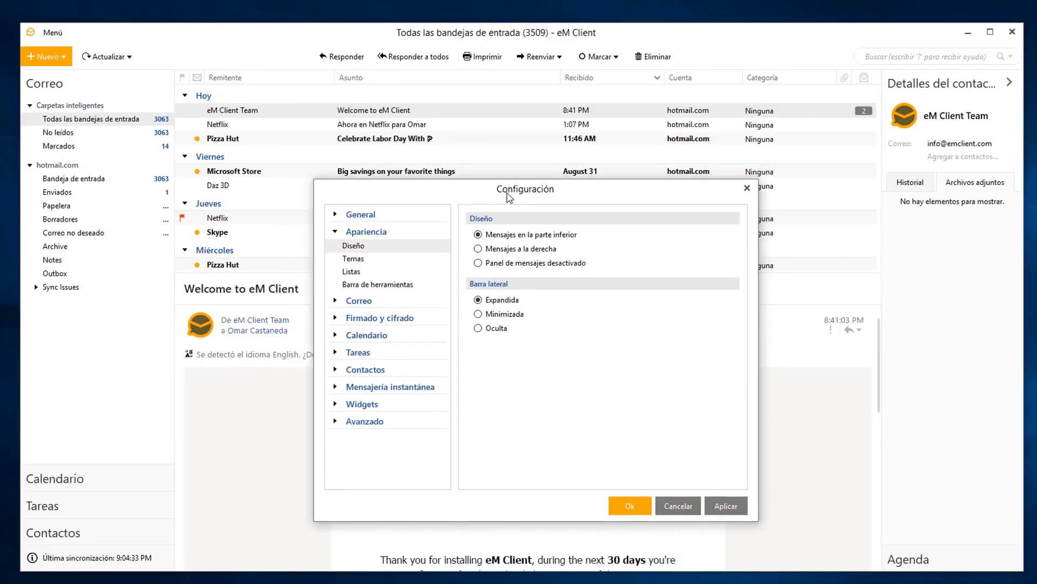
left_click(488, 263)
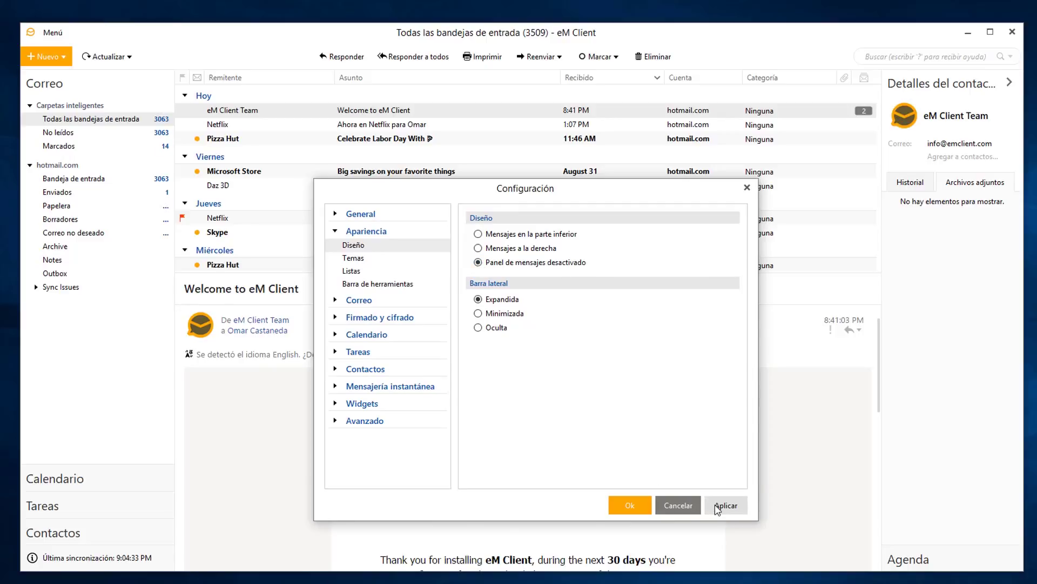
left_click(726, 505)
left_click_drag(503, 189, 495, 144)
left_click(471, 202)
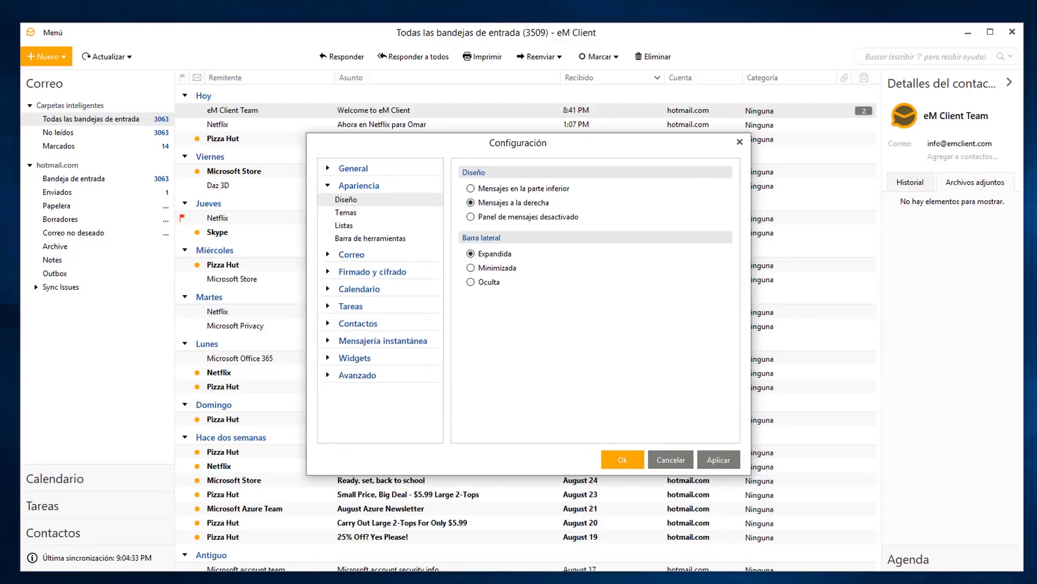
left_click(718, 459)
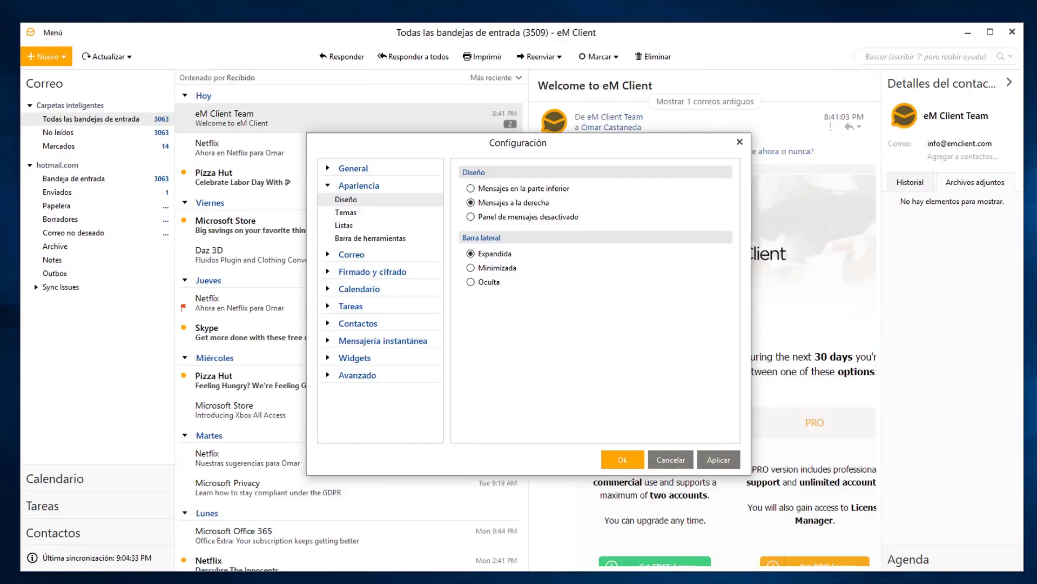
left_click(623, 459)
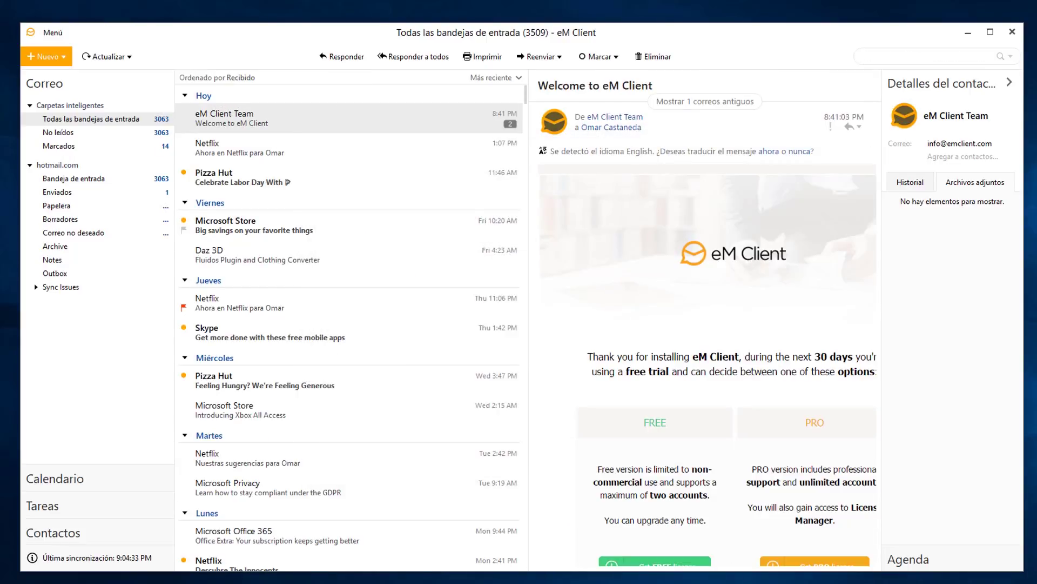
Collapse Detalles del contacto, widen the folder pane and narrow the message list for a wider reading pane.
left_click_drag(528, 325, 481, 325)
mouse_move(174, 324)
left_mouse_down()
mouse_move(185, 324)
mouse_move(160, 324)
mouse_move(168, 324)
left_mouse_up()
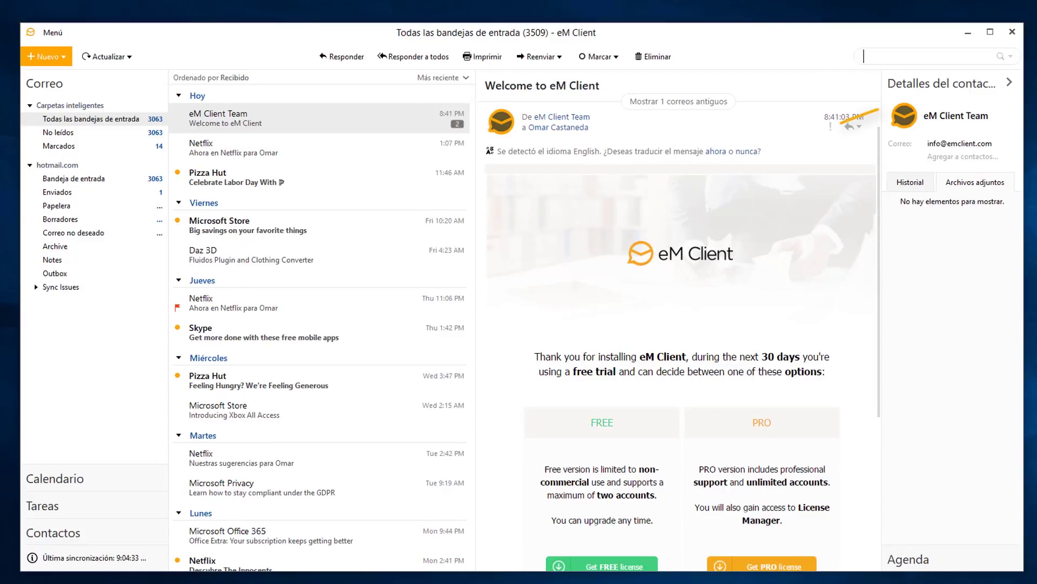
left_click(1009, 82)
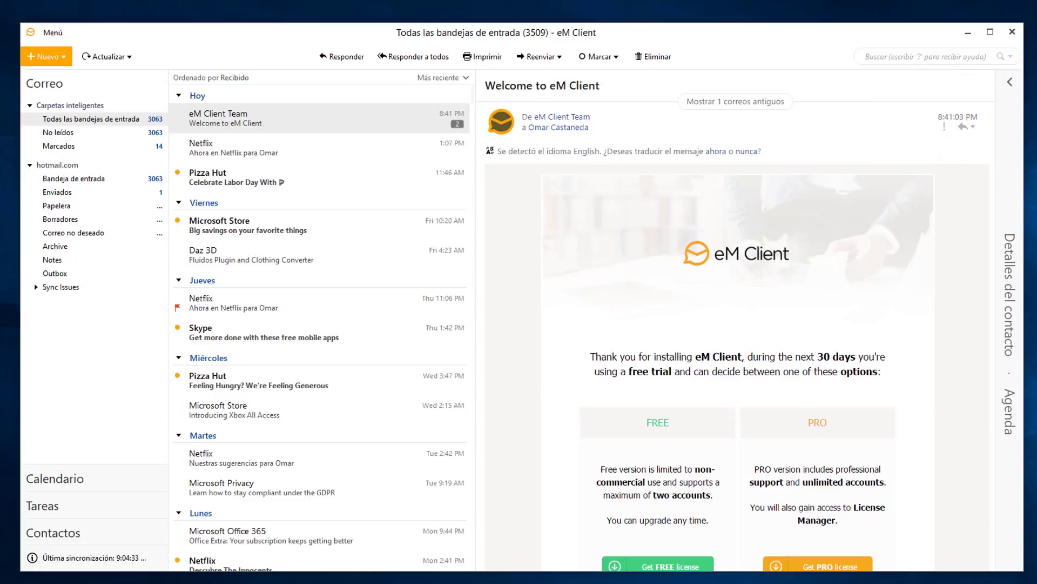
left_click_drag(168, 324, 190, 324)
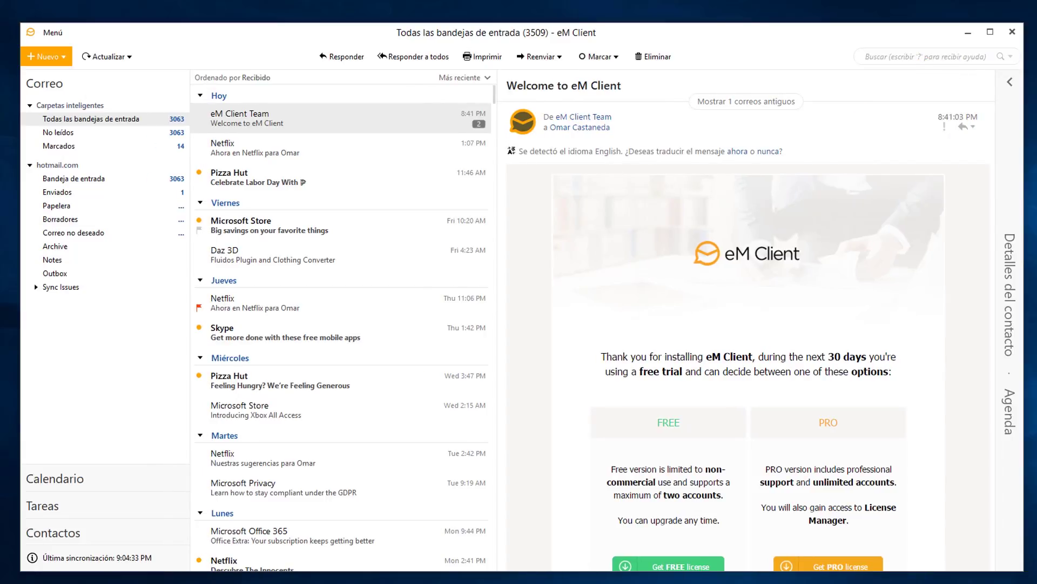
left_click_drag(496, 319, 439, 319)
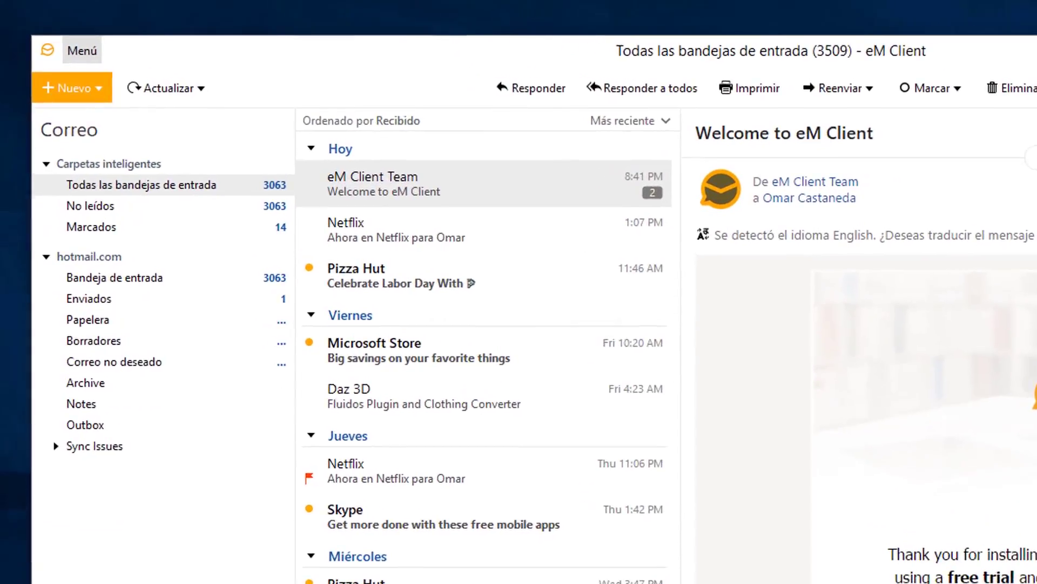
Open Configuración > Apariencia and show the list of available themes.
left_click(52, 32)
mouse_move(132, 178)
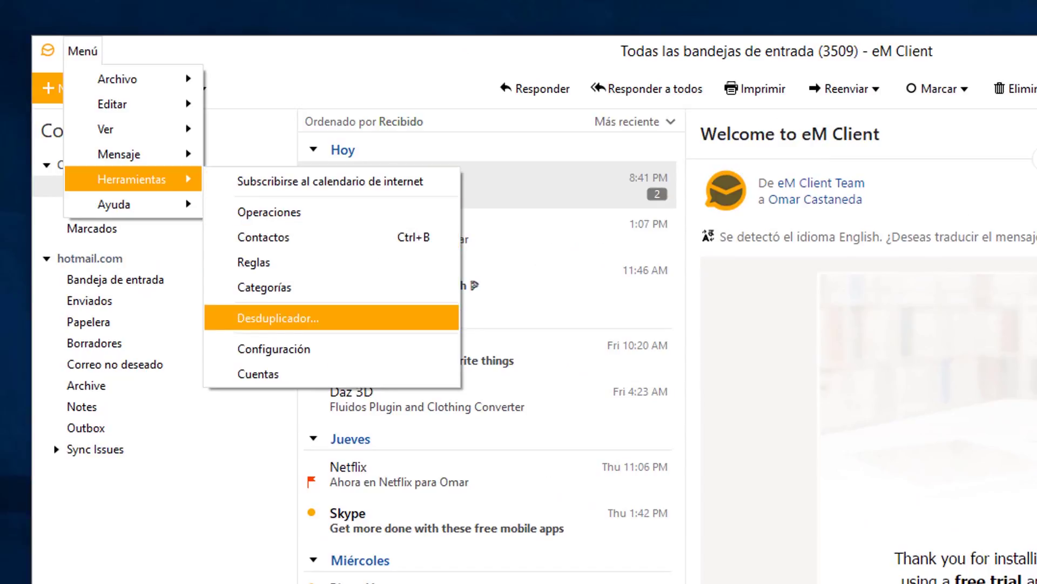
left_click(249, 348)
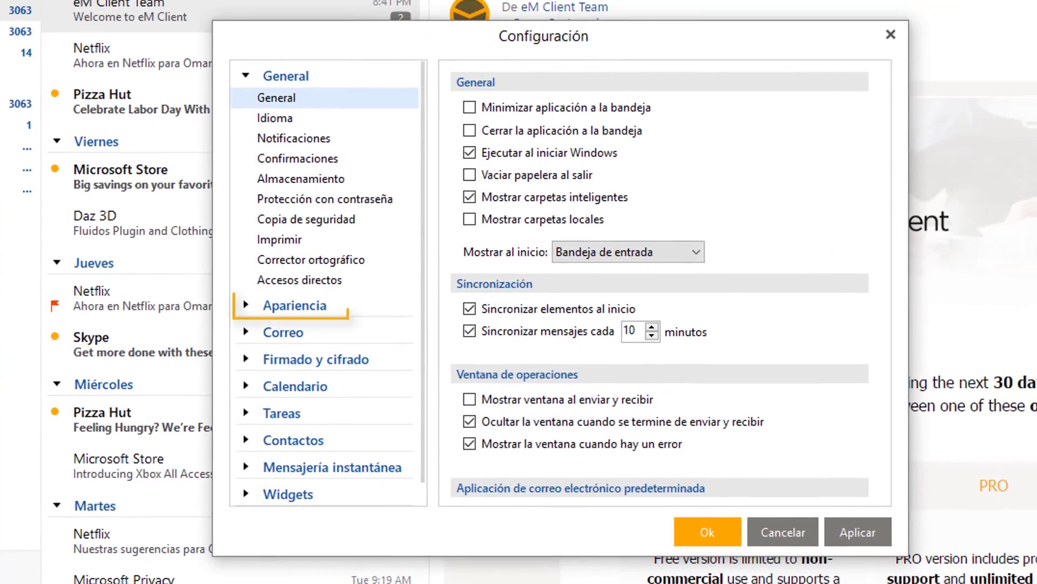
left_click(403, 380)
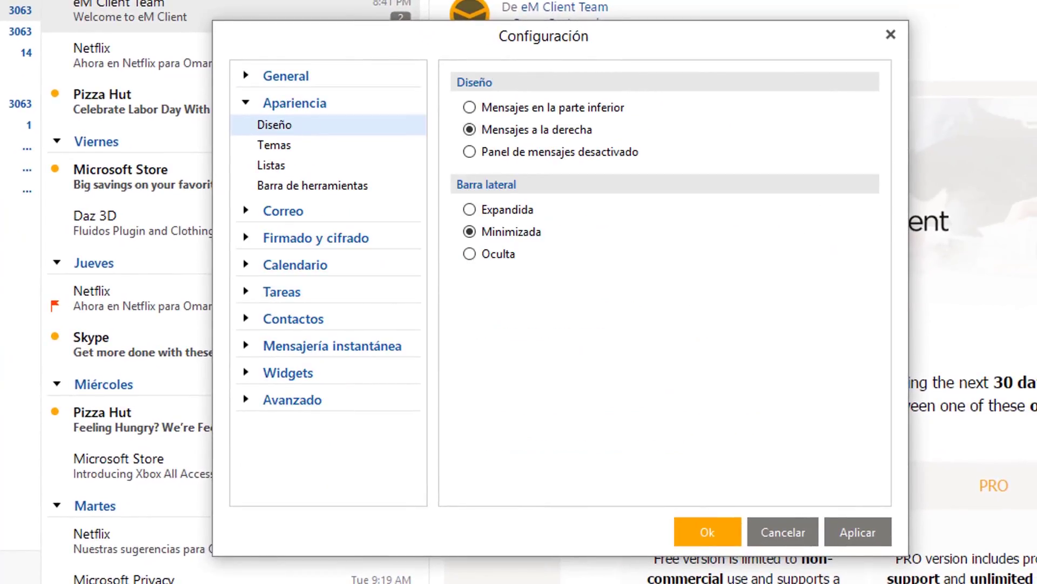
left_click(274, 145)
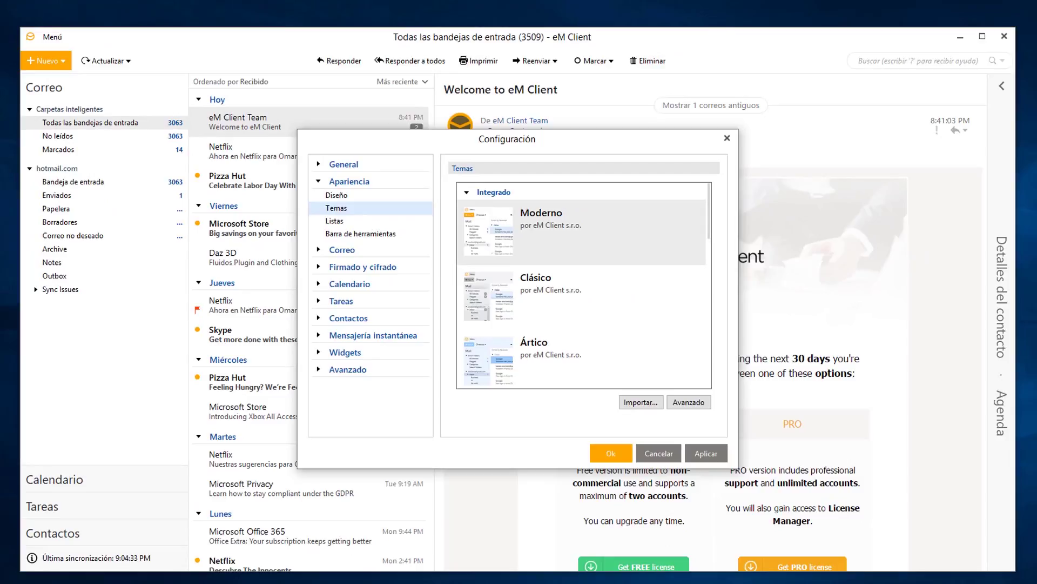
Apply and preview the Clásico and Ártico themes.
left_click(581, 296)
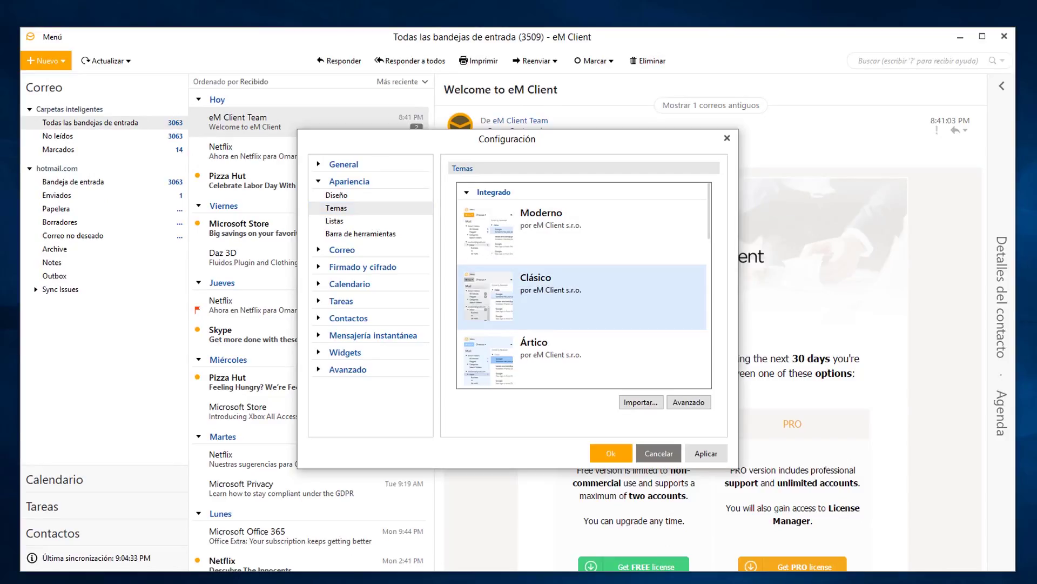
left_click(706, 452)
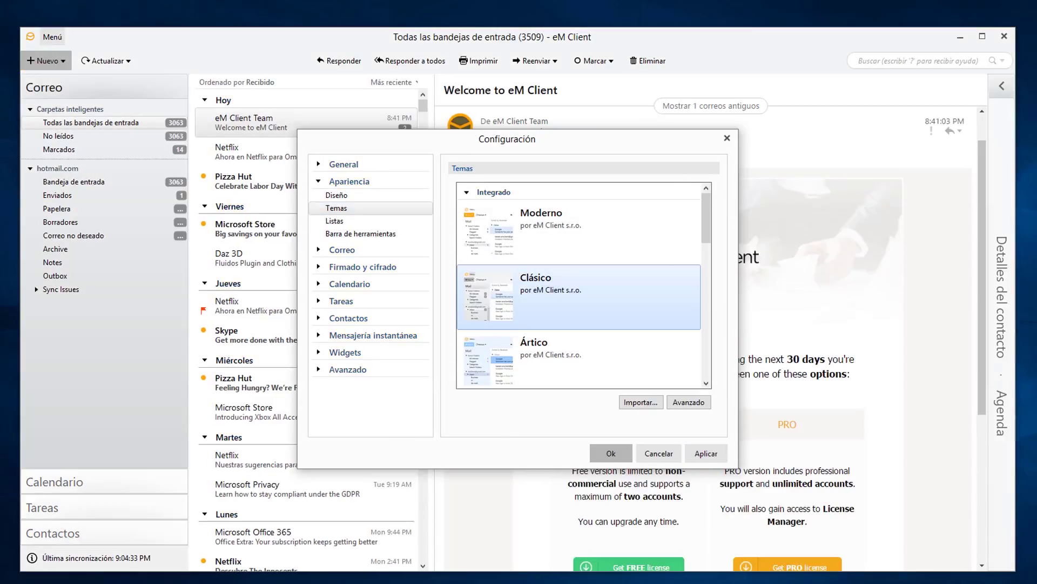
left_click_drag(577, 133, 548, 124)
scroll(548, 281, "down", 1)
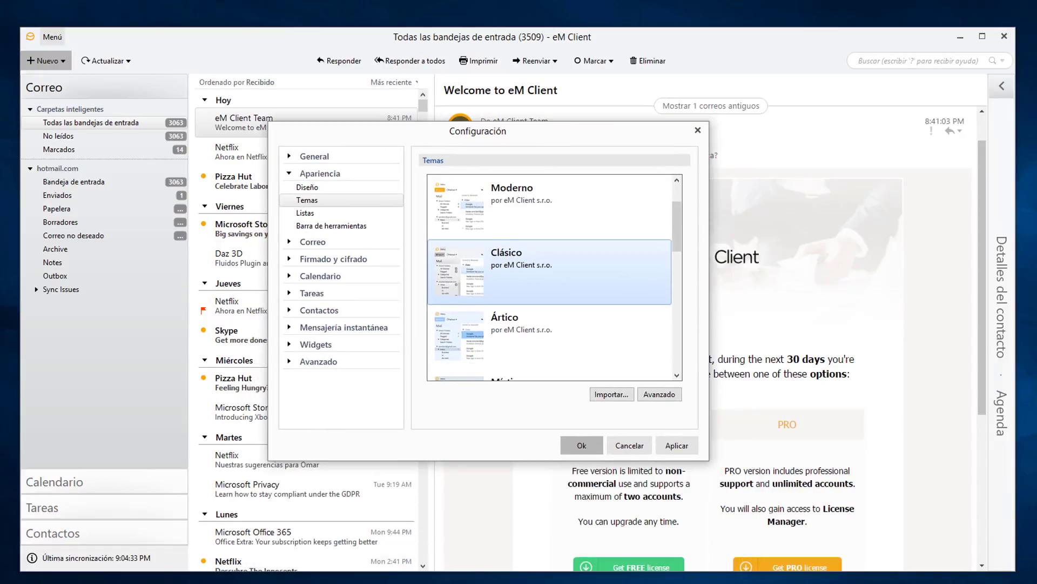
left_click(540, 335)
left_click(677, 445)
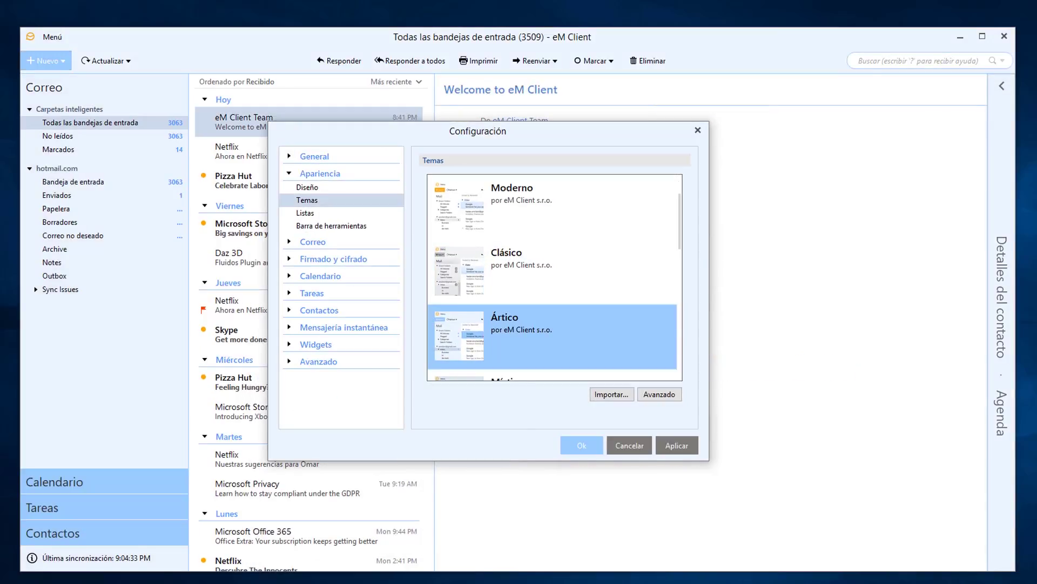
mouse_move(534, 139)
left_mouse_down()
mouse_move(551, 488)
mouse_move(542, 126)
left_mouse_up()
scroll(562, 264, "down", 2)
Apply and preview the Místico theme, then return to the light Sistema theme.
left_click(560, 259)
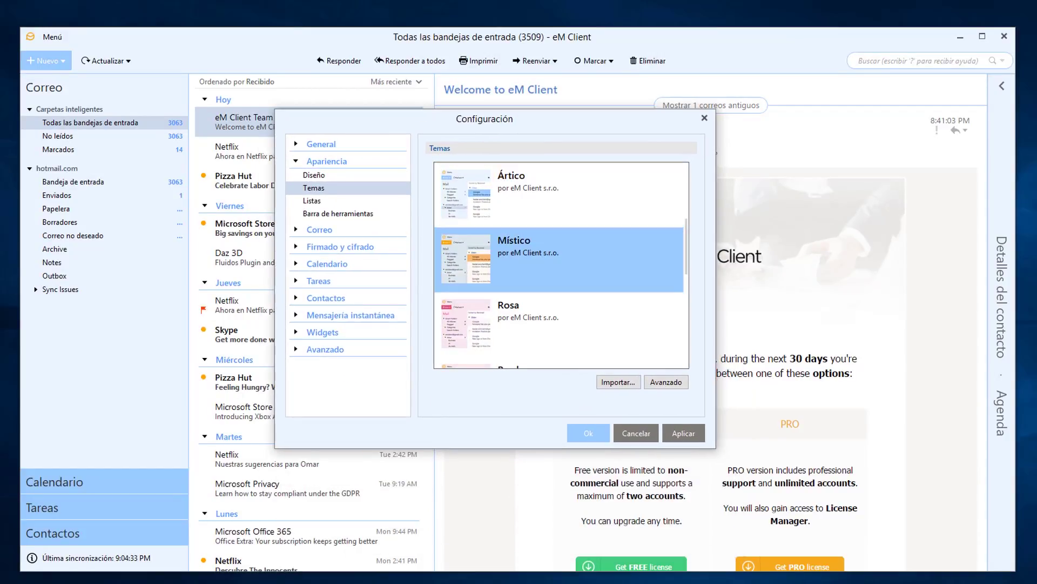
left_click(683, 433)
left_click_drag(500, 120, 539, 143)
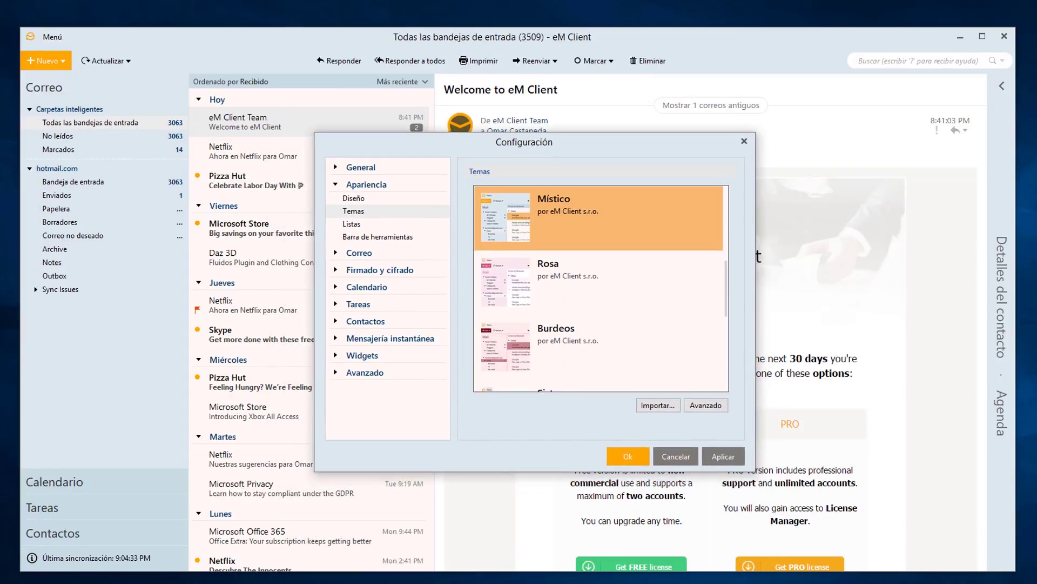
scroll(601, 288, "down", 2)
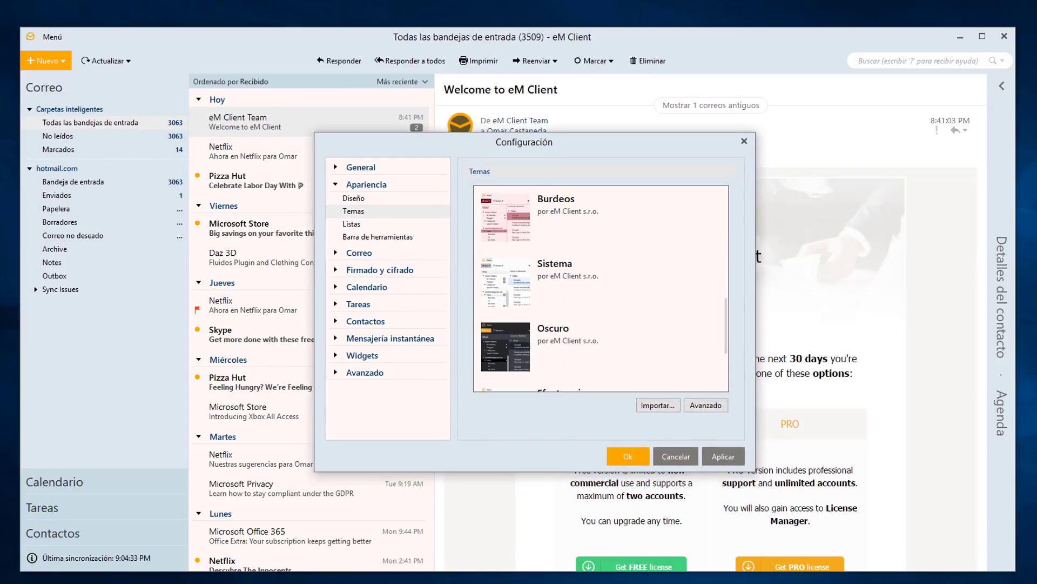
left_click(598, 282)
left_click(723, 456)
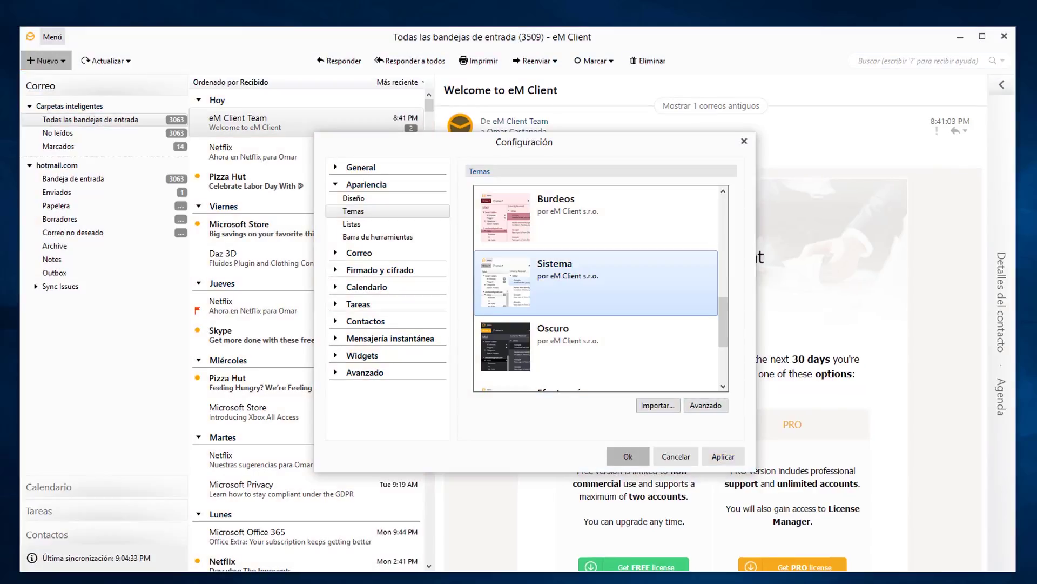
mouse_move(560, 149)
left_mouse_down()
mouse_move(568, 463)
mouse_move(551, 161)
left_mouse_up()
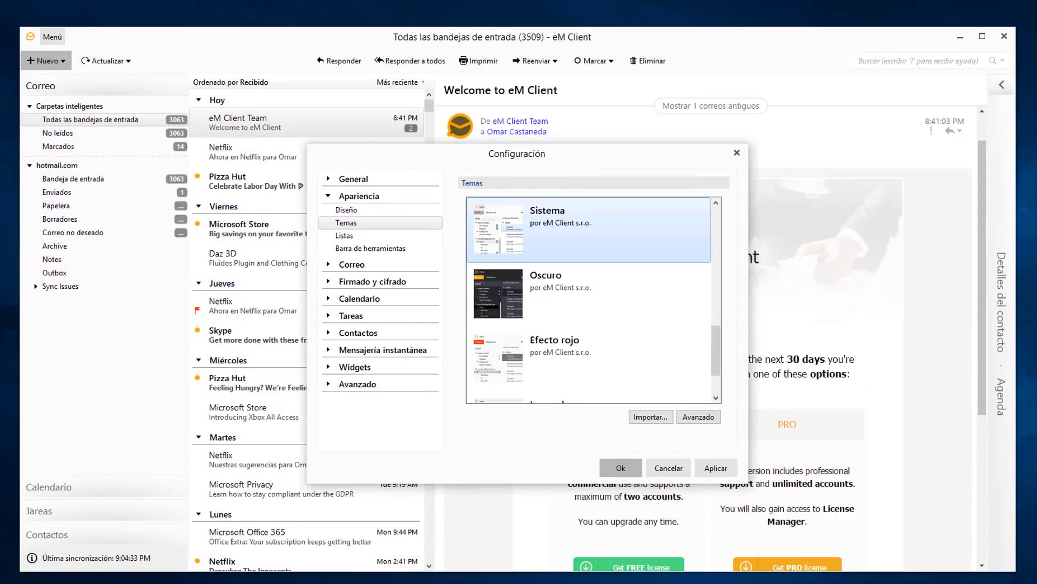
Apply the dark Oscuro theme and preview it.
left_click(589, 294)
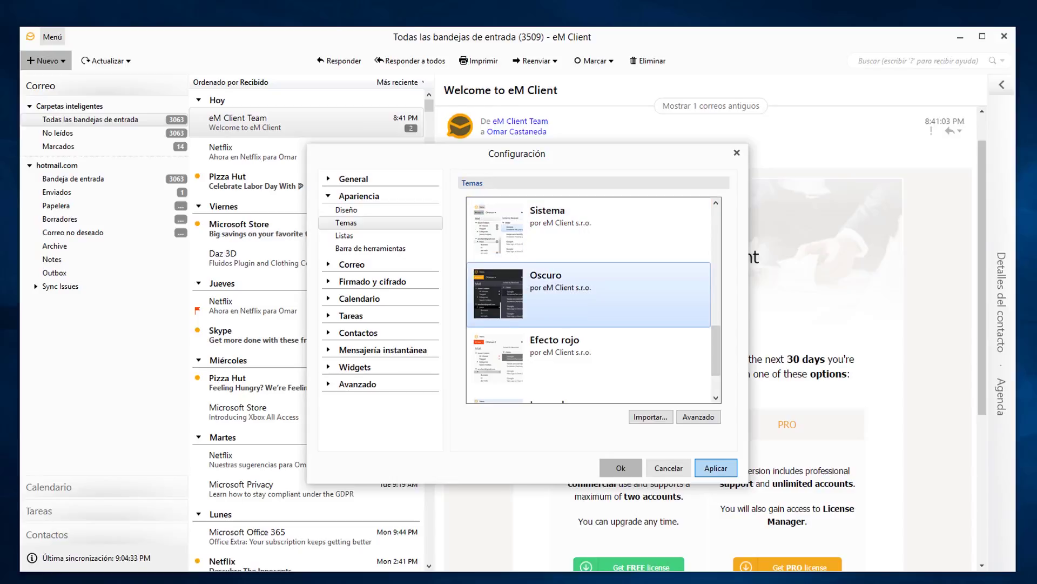
left_click(716, 468)
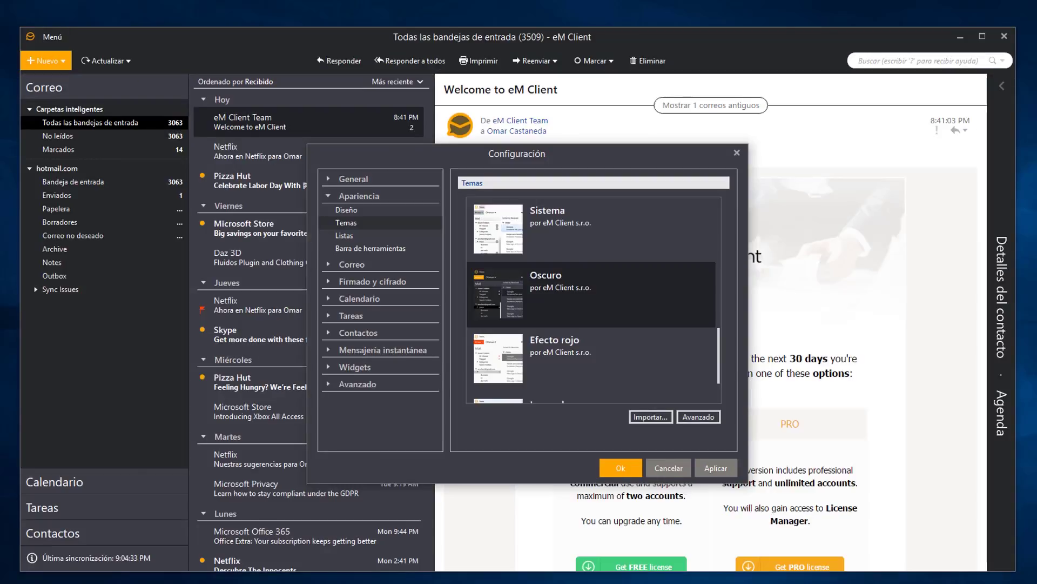
left_click_drag(540, 154, 554, 134)
scroll(606, 281, "down", 2)
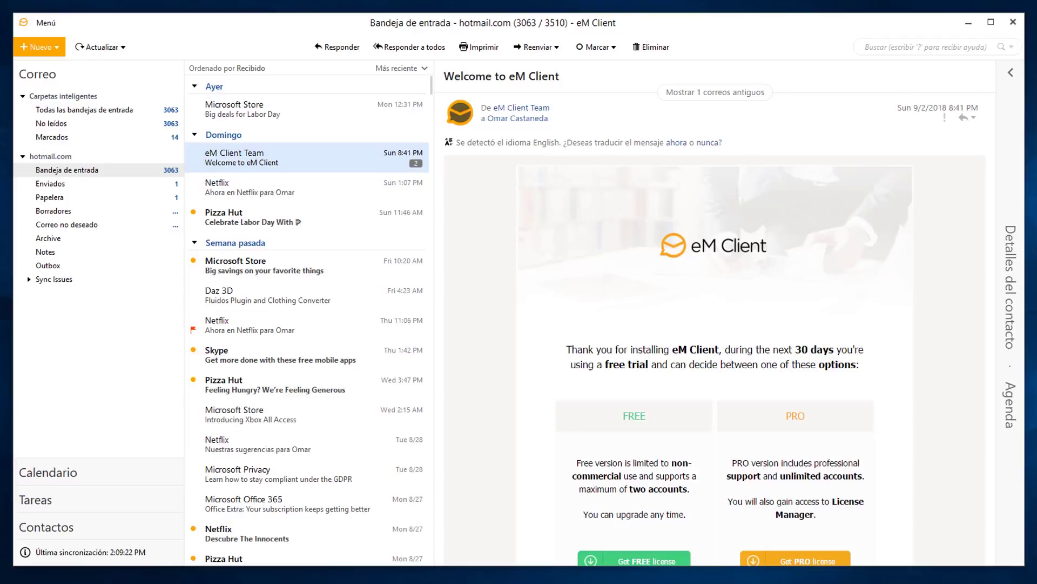
Open Cuentas from Menú > Herramientas and launch the Nueva cuenta wizard with +.
left_click(46, 23)
mouse_move(72, 110)
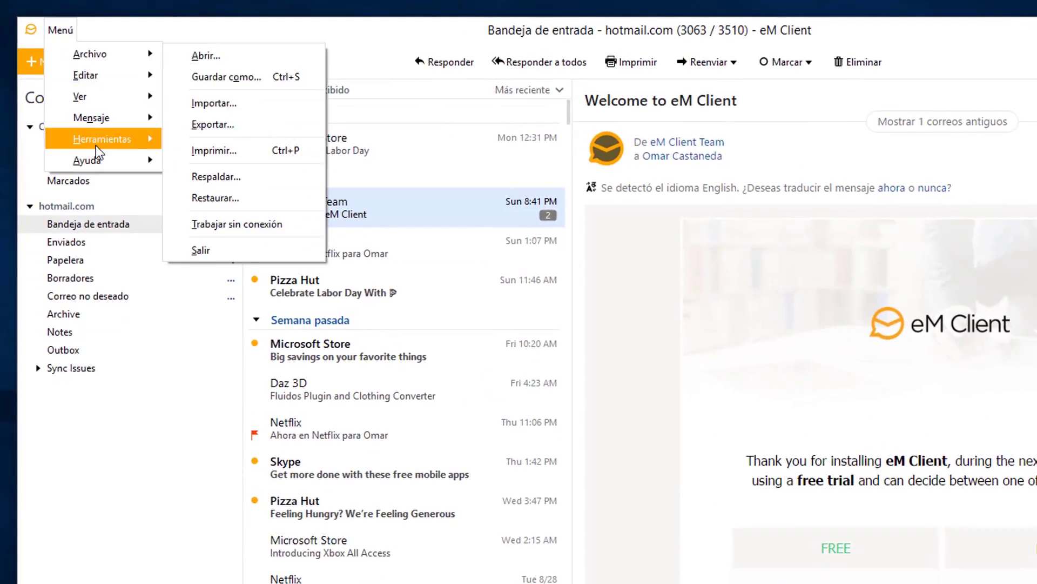
mouse_move(97, 151)
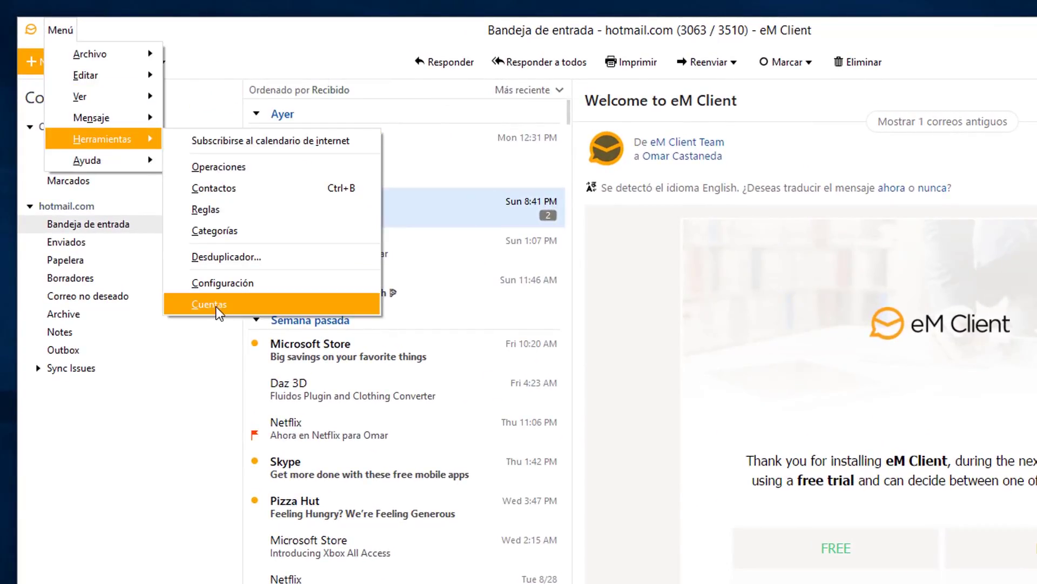
left_click(216, 307)
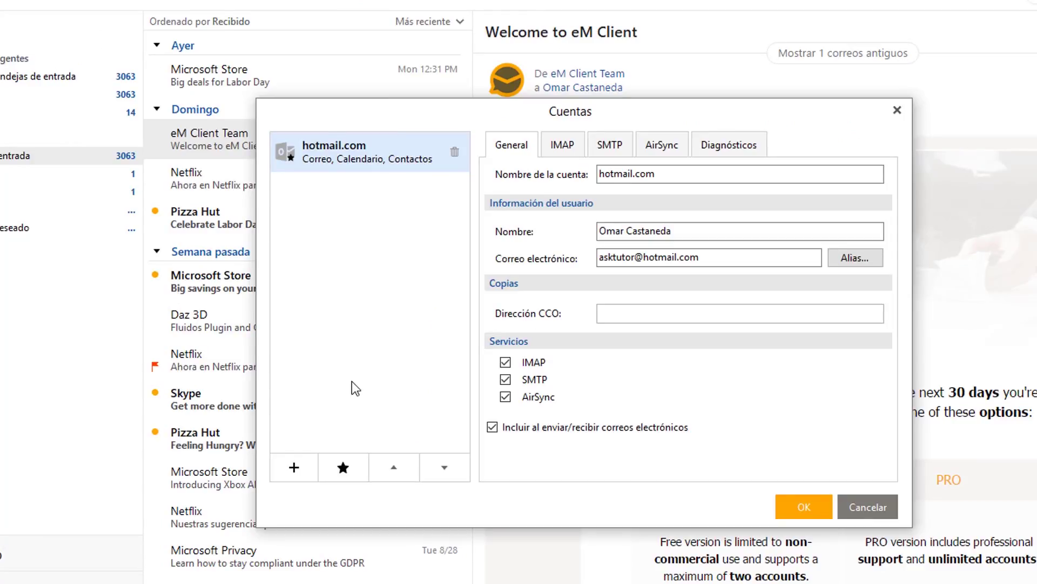
left_click(294, 468)
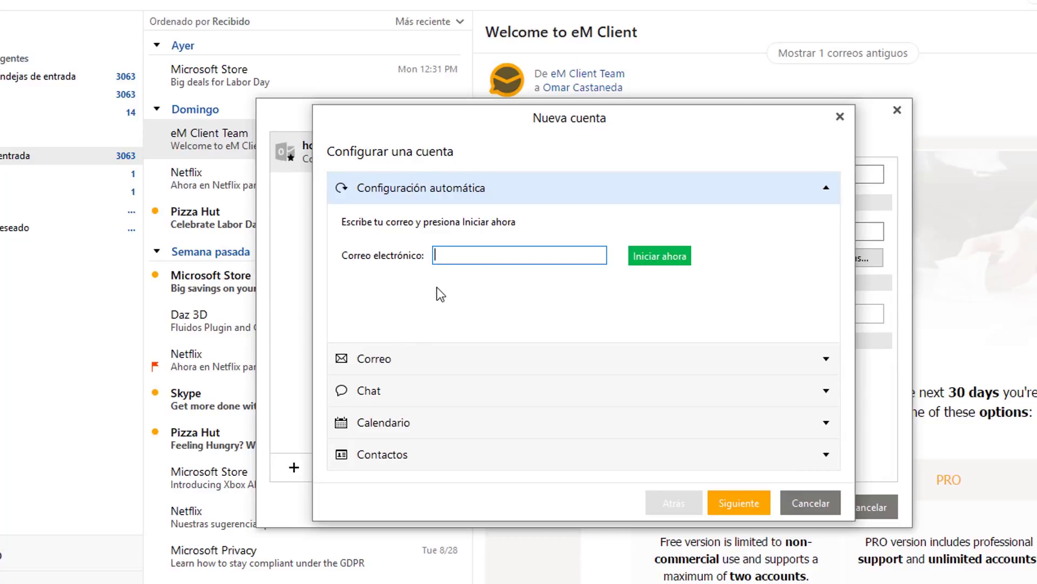
Choose Correo > Otro for manual setup and paste the new account's e-mail address.
left_click(420, 359)
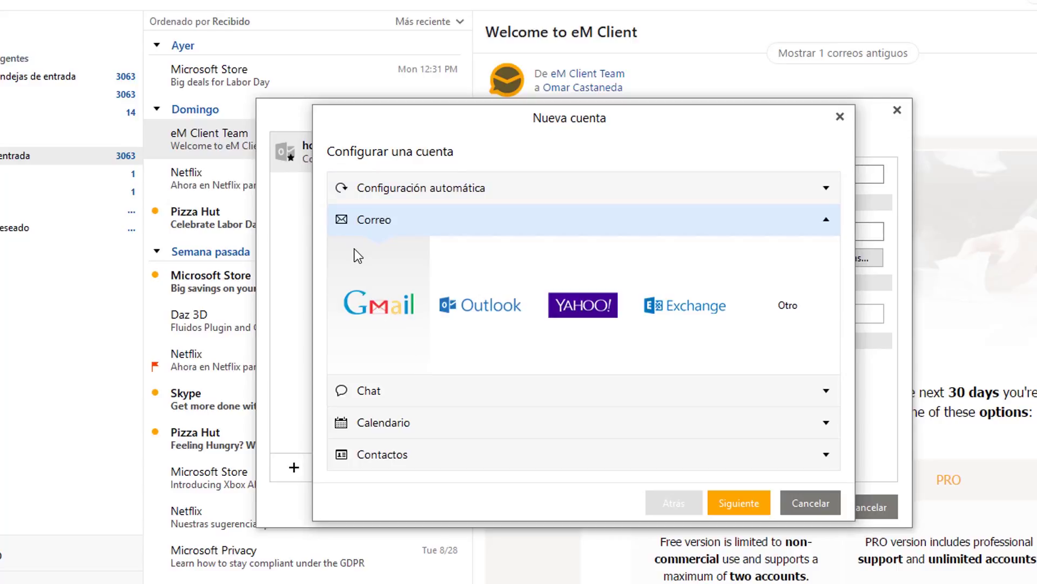
left_click(790, 319)
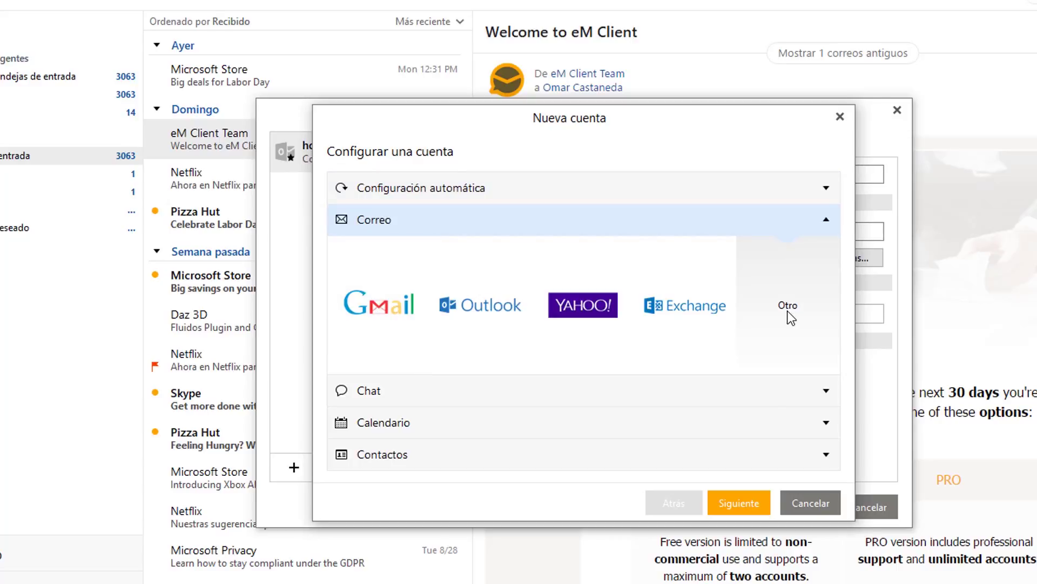
left_click(723, 505)
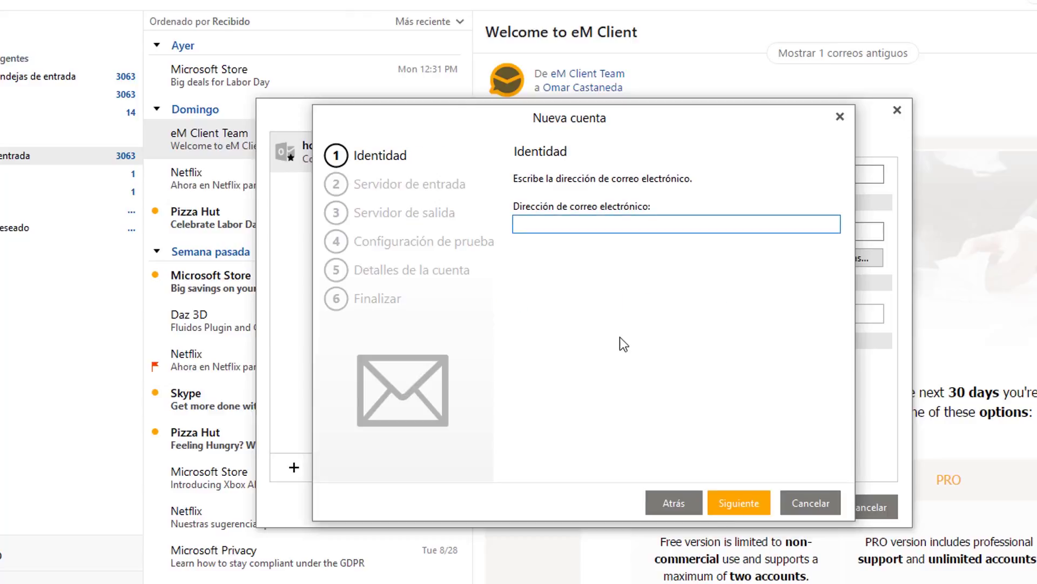
key("ctrl+v")
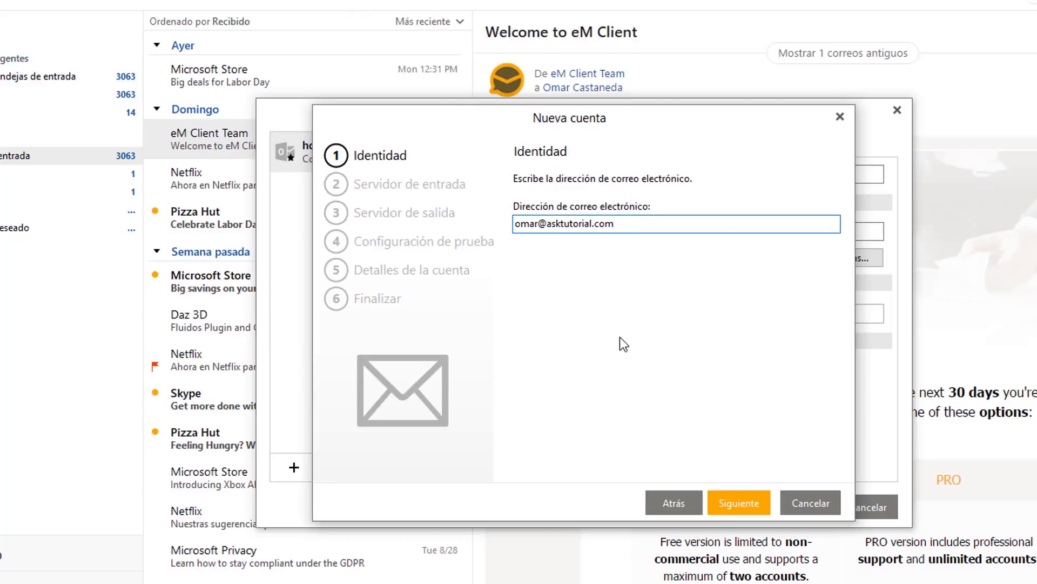
left_click(741, 505)
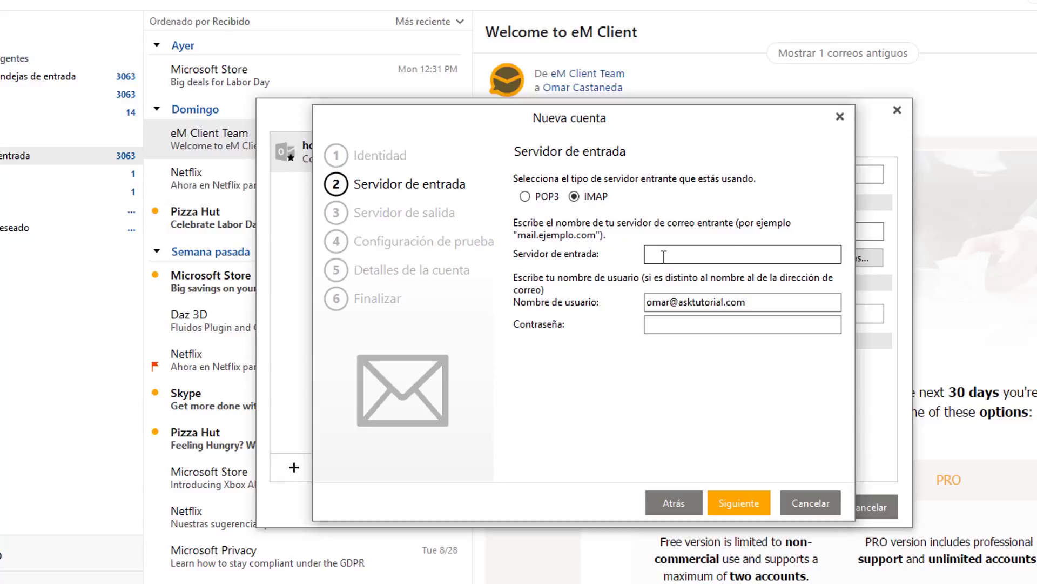
Set the IMAP incoming server to mail.asktutorial.com and paste the account password.
left_click(664, 256)
type("mail.asktutorial.com")
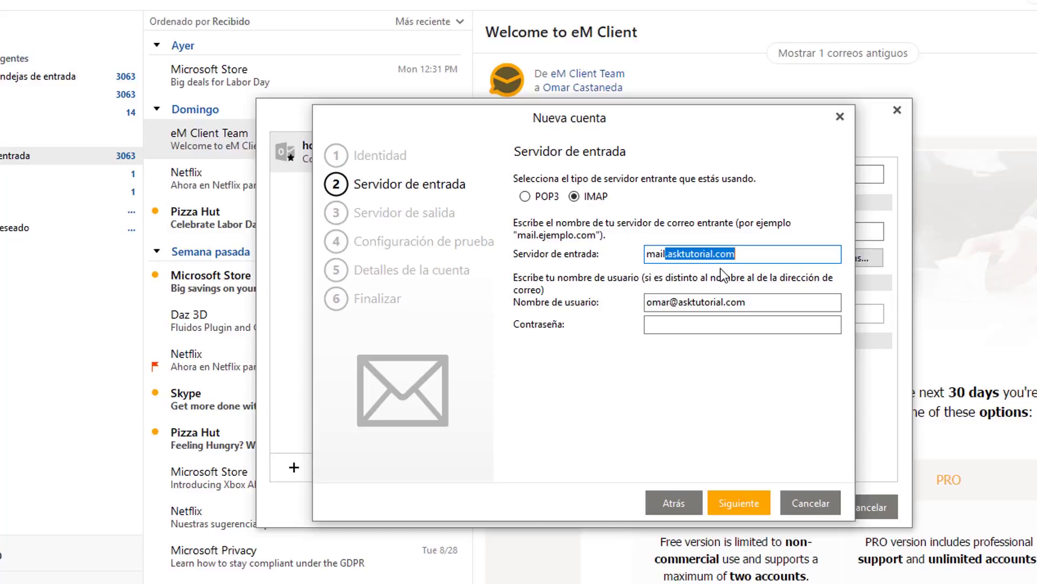
left_click(686, 325)
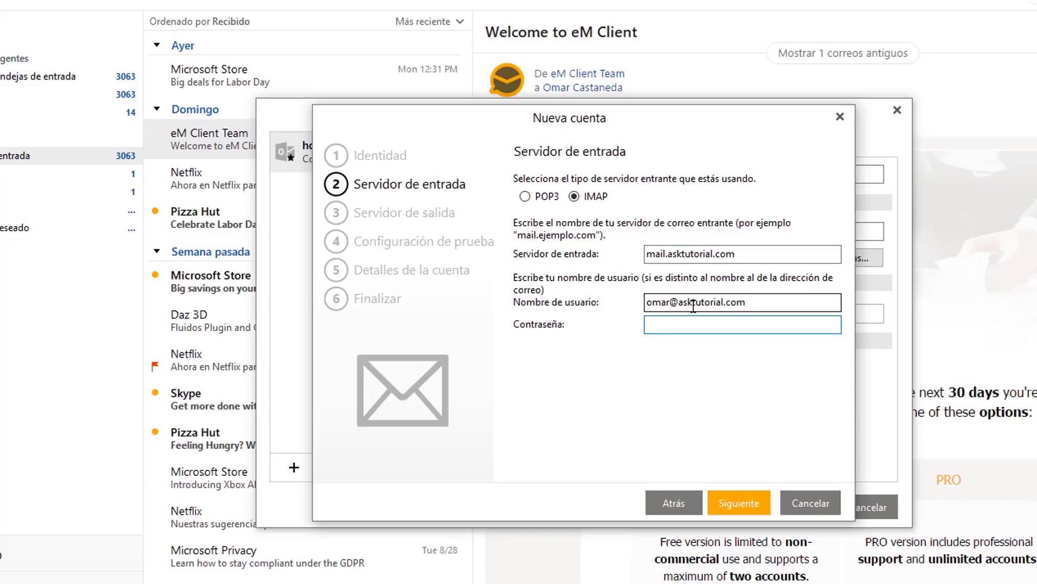
key("ctrl+v")
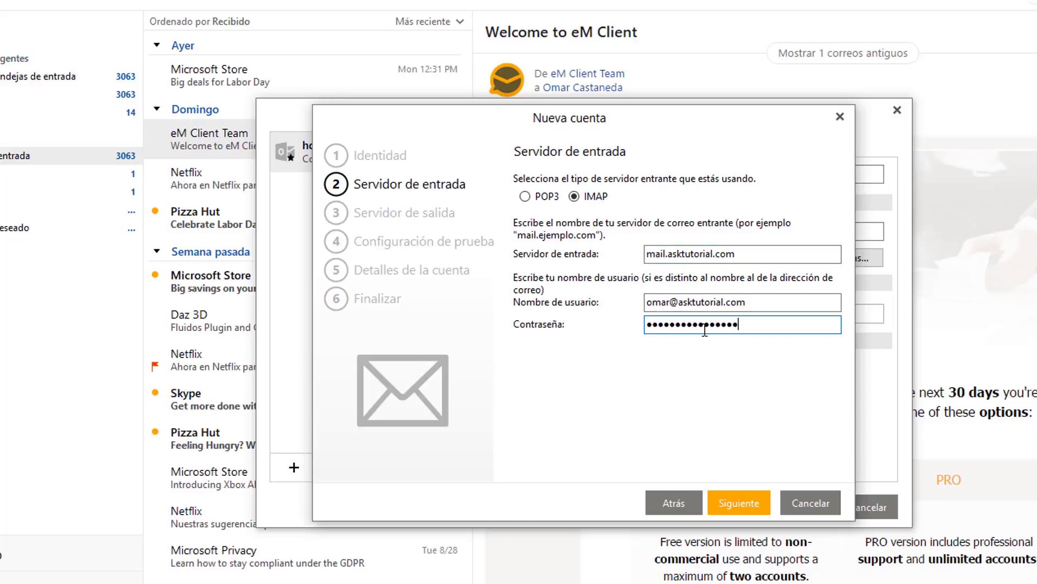
left_click(736, 507)
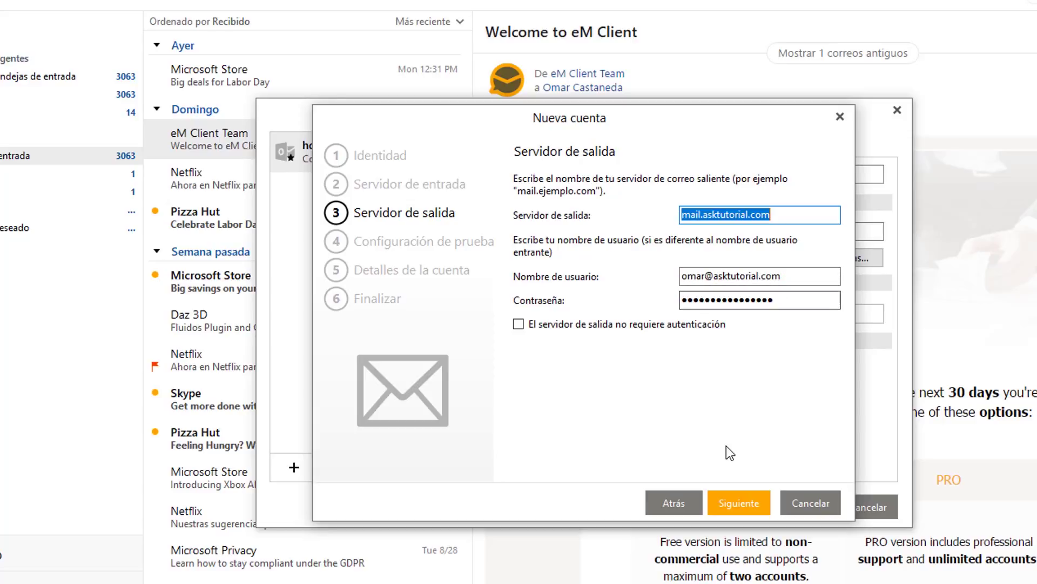
Accept the outgoing server settings, repair the failed SMTP test, and continue to Detalles de la cuenta.
left_click(732, 501)
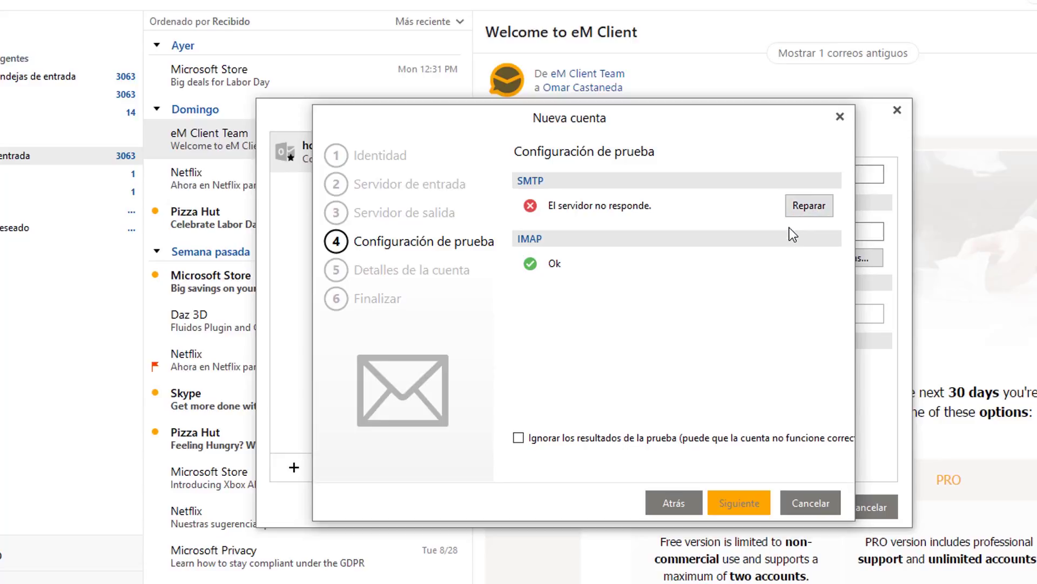
left_click(810, 208)
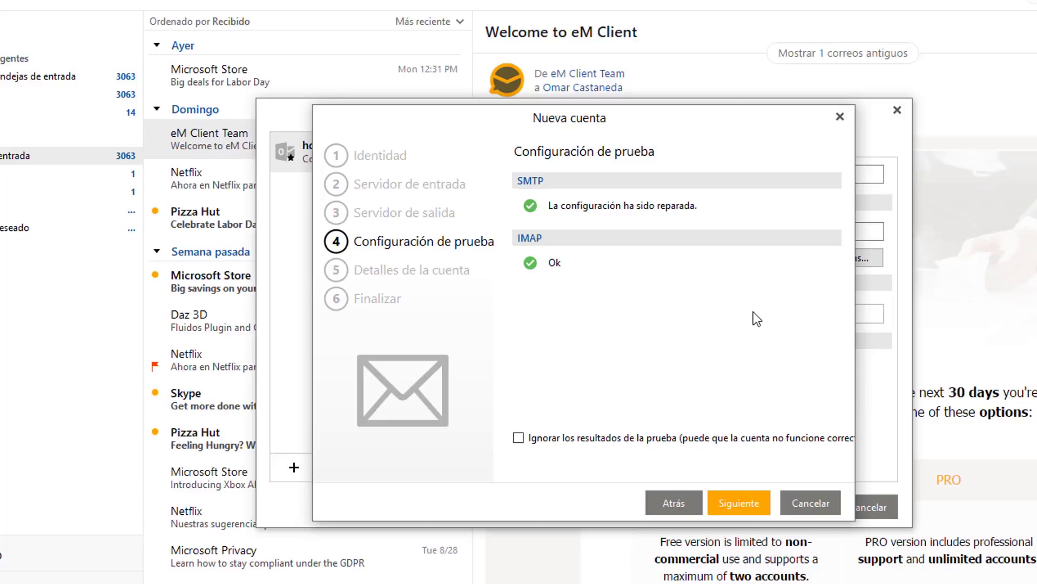
left_click(739, 503)
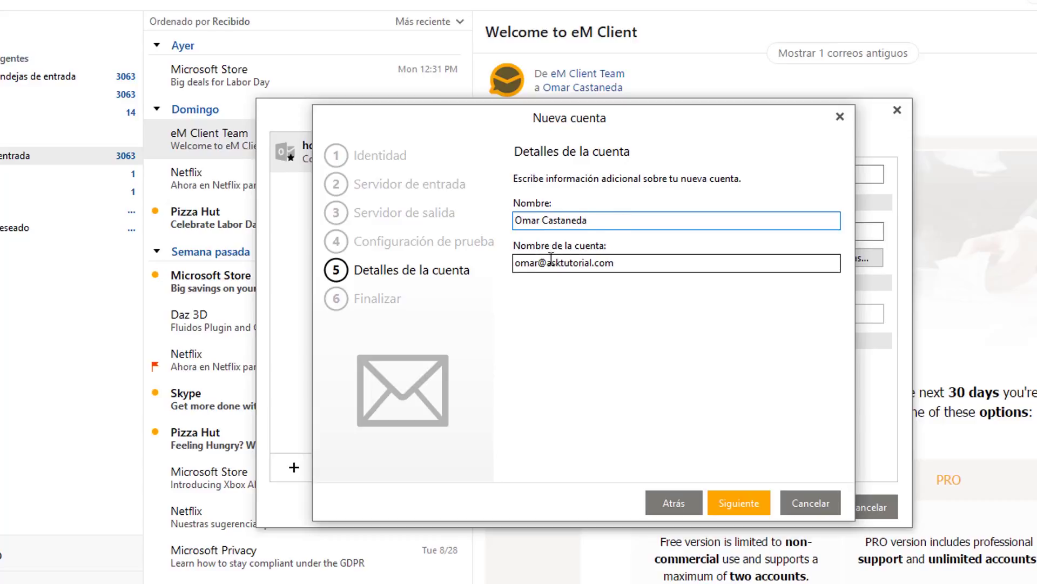
Trim the account name to 'asktutorial.com' and complete the Nueva cuenta wizard to create the account.
left_click_drag(547, 263, 514, 263)
key("BackSpace")
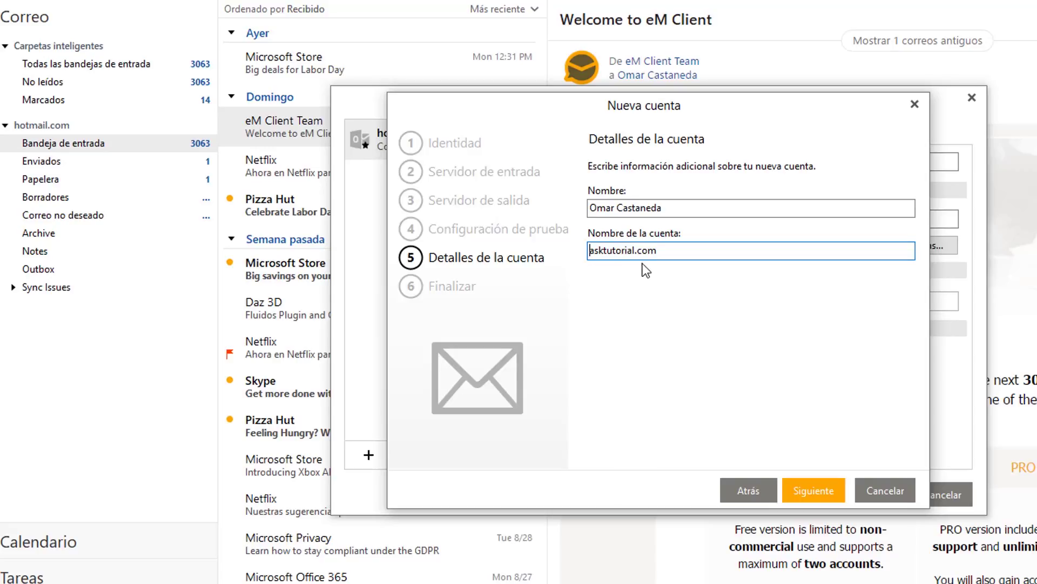
left_click(813, 492)
left_click(813, 492)
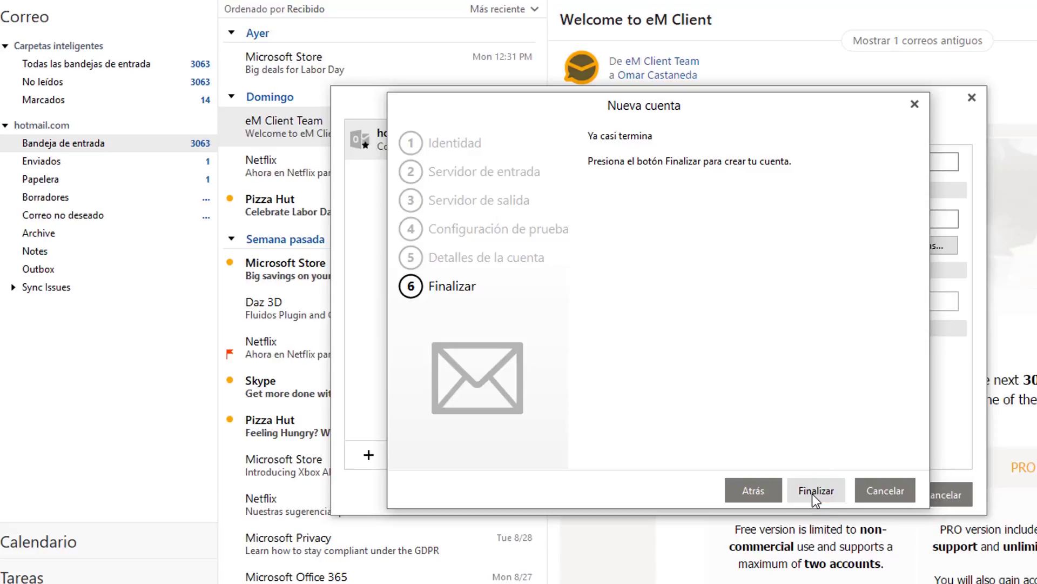
left_click(816, 491)
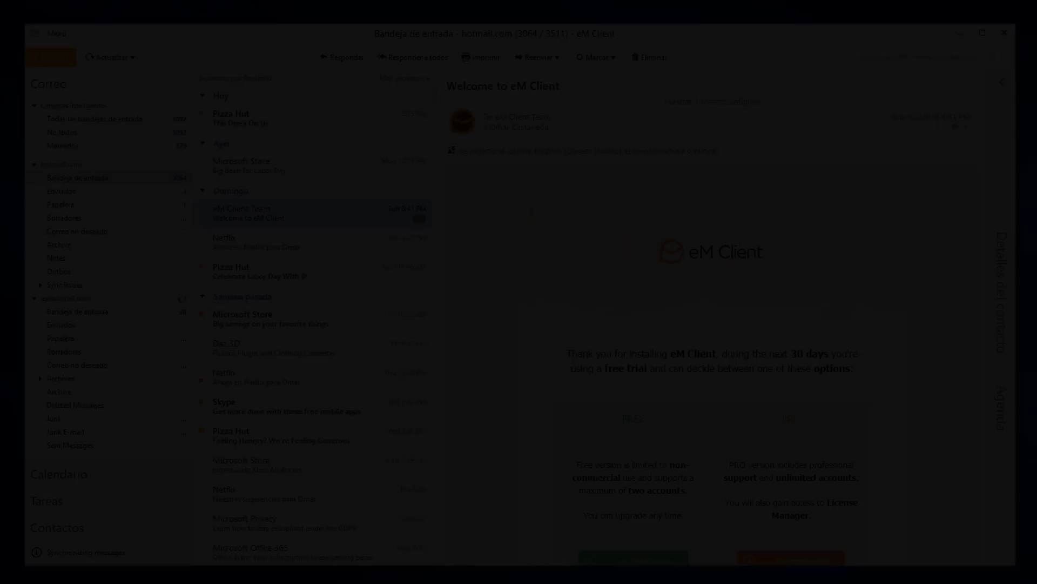